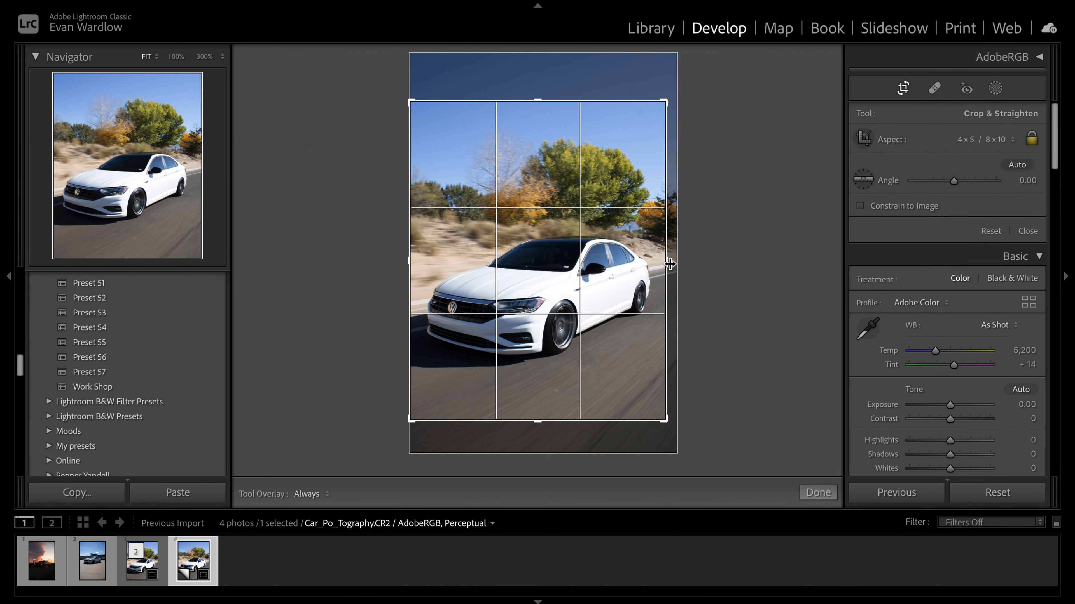
Step: Apply the 4 x 5 / 8 x 10 crop to the car photo and turn on soft proofing
left_click(898, 89)
key("s")
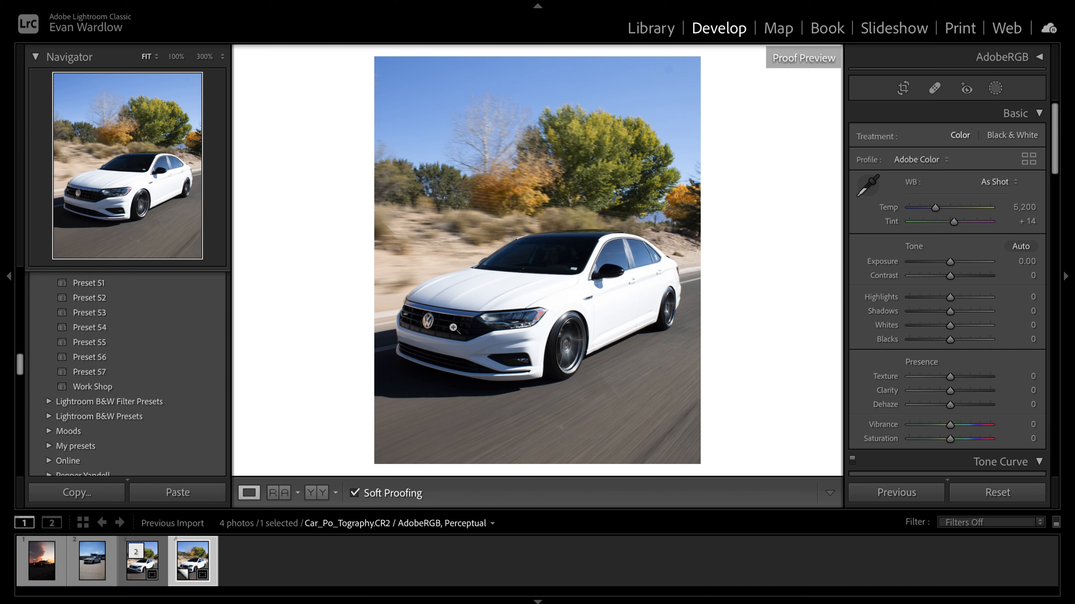
Step: Preview several of the presets numbered in the 50s on the car photo and apply Preset 51
left_click(165, 369)
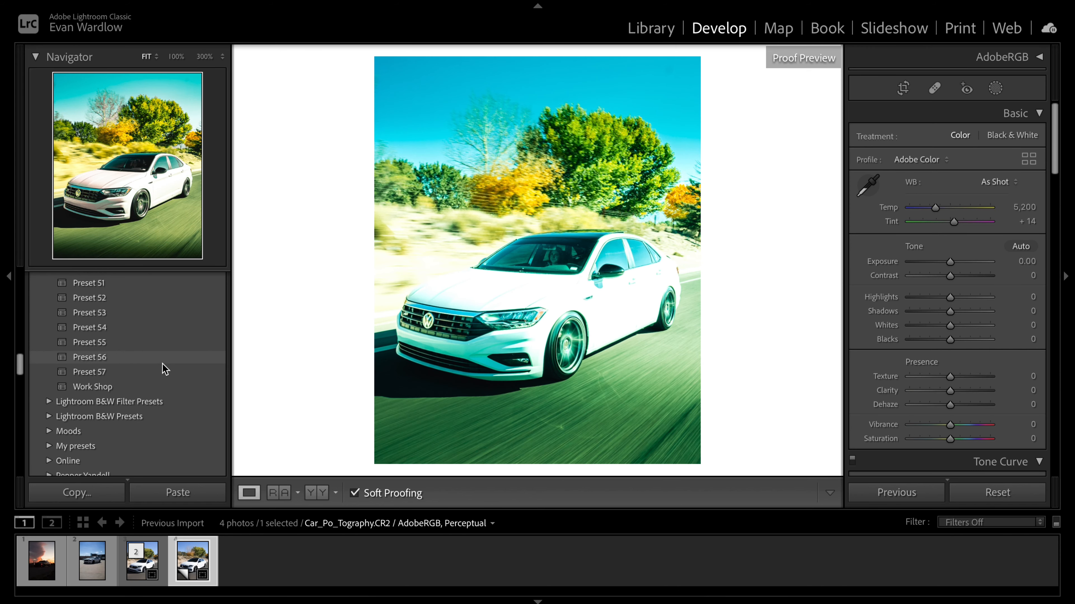
left_click(168, 347)
scroll(168, 348, "up", 1)
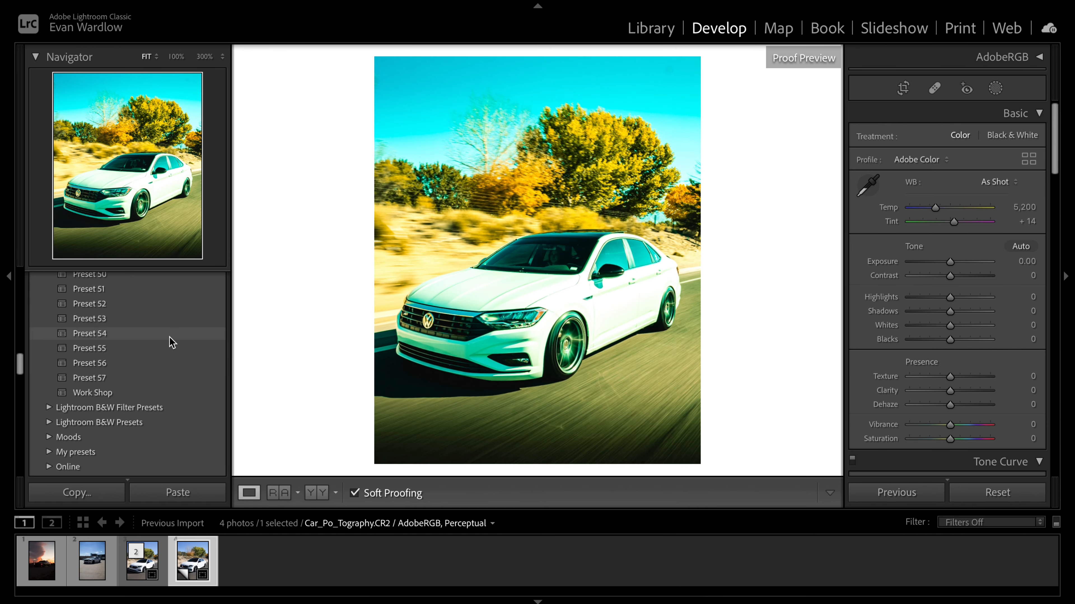
scroll(172, 338, "up", 1)
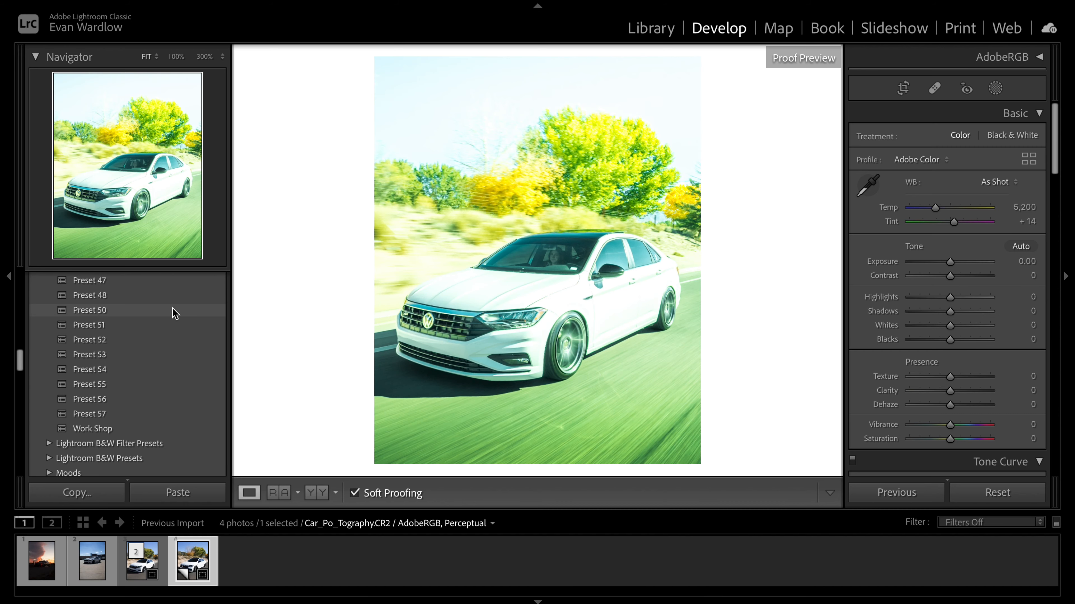
left_click(176, 326)
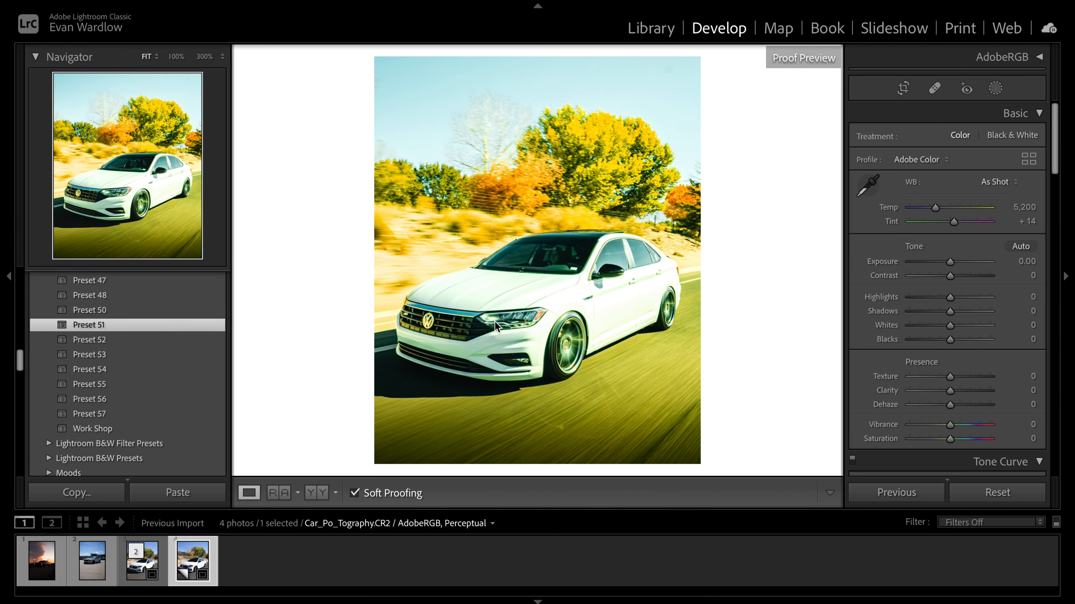
left_click_drag(899, 210, 892, 221)
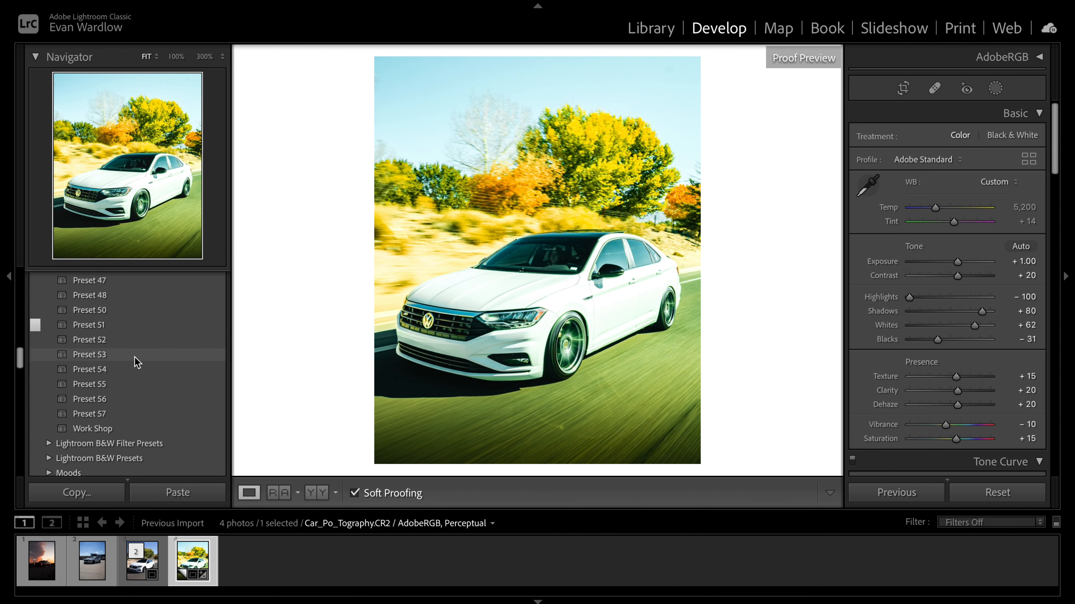
Step: Preview the presets numbered in the 40s and apply Preset 41 to the car photo
scroll(136, 356, "up", 5)
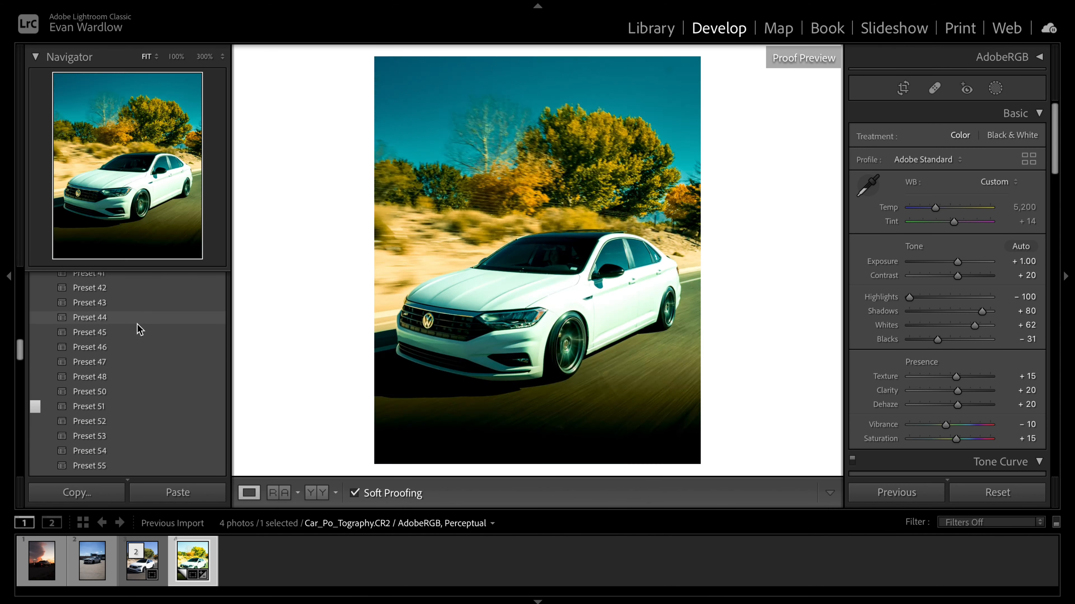
scroll(140, 329, "up", 3)
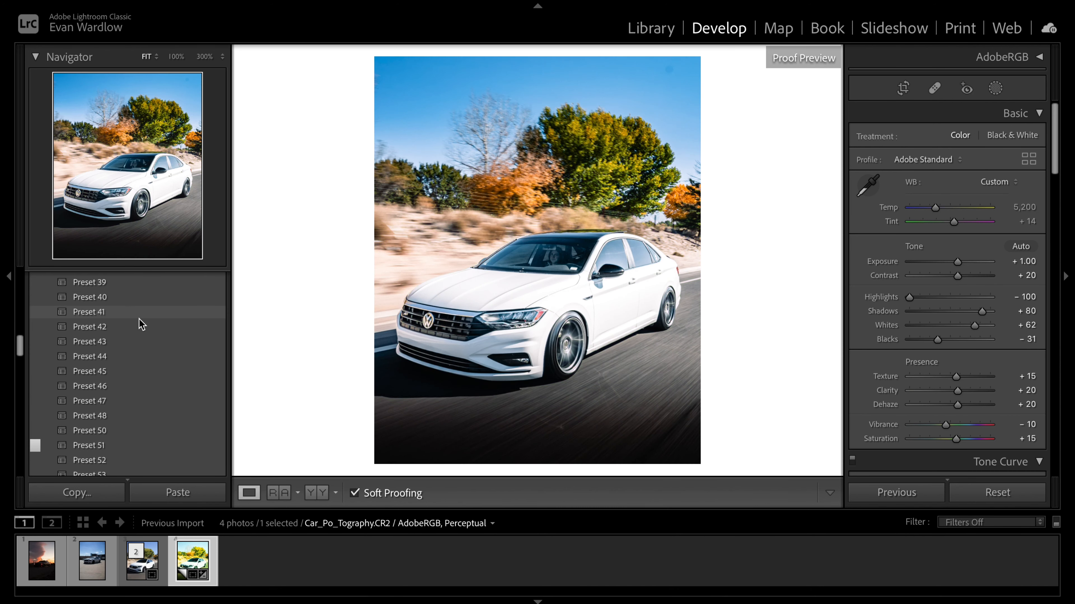
scroll(141, 324, "up", 1)
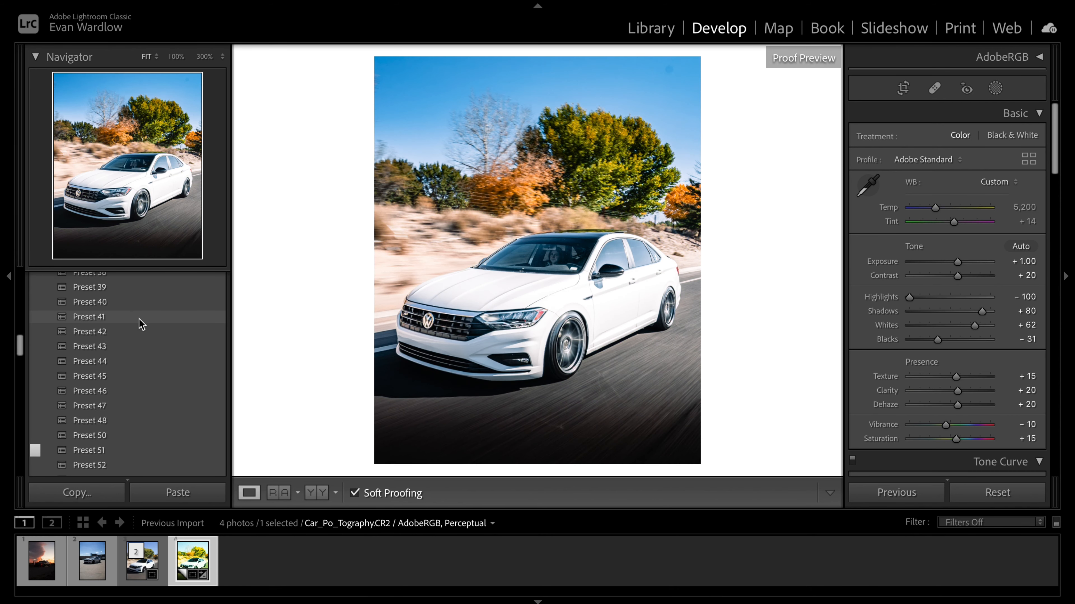
left_click(141, 325)
Step: Examine the Basic, Tone Curve and HSL settings applied by the preset and preview other presets for comparison
scroll(973, 327, "down", 2)
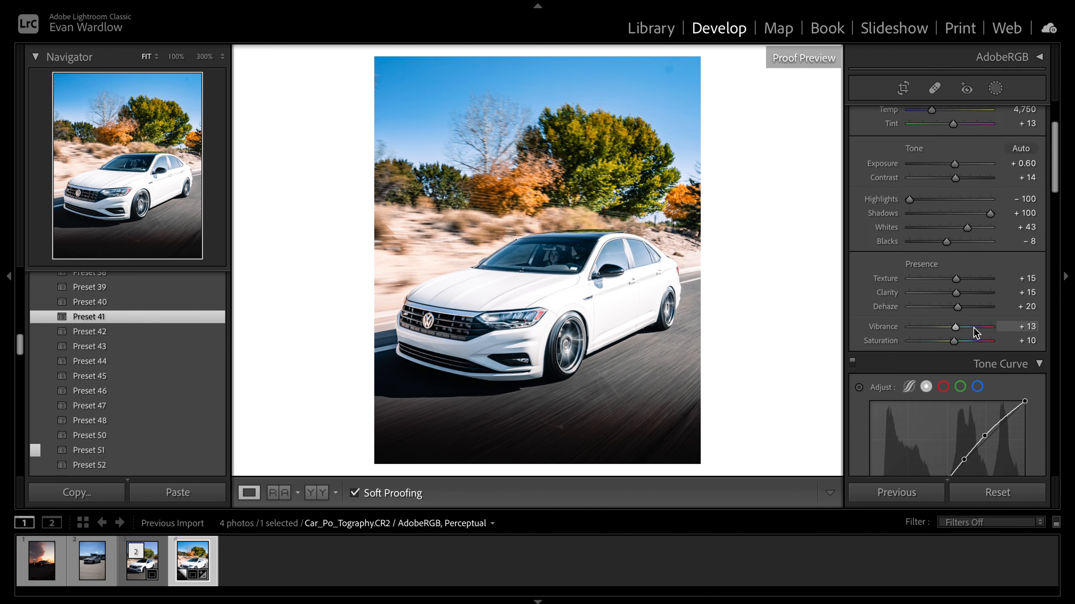
scroll(973, 335, "down", 5)
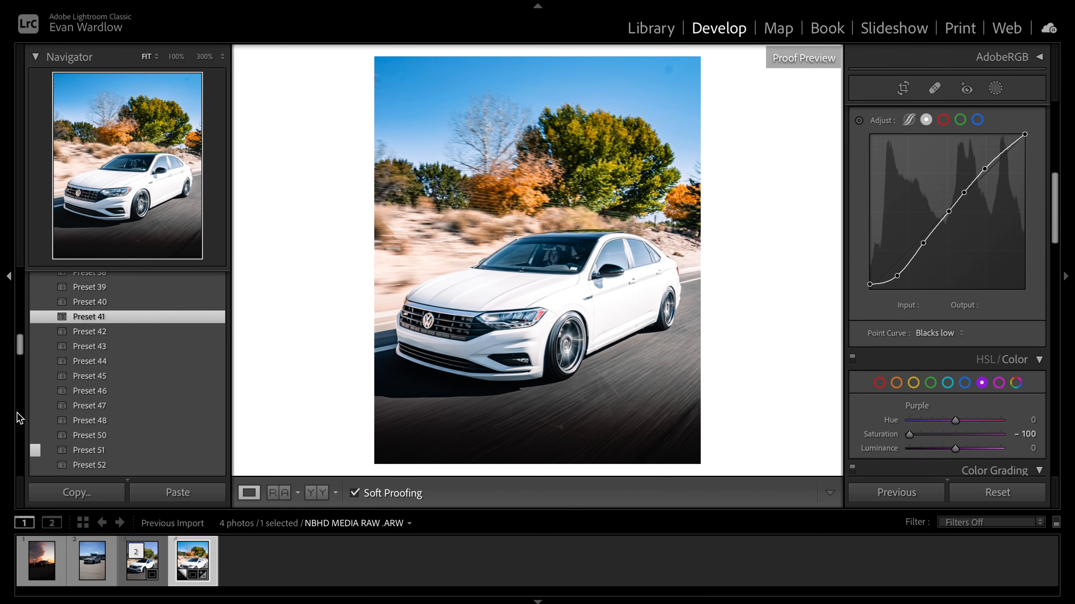
scroll(138, 445, "down", 5)
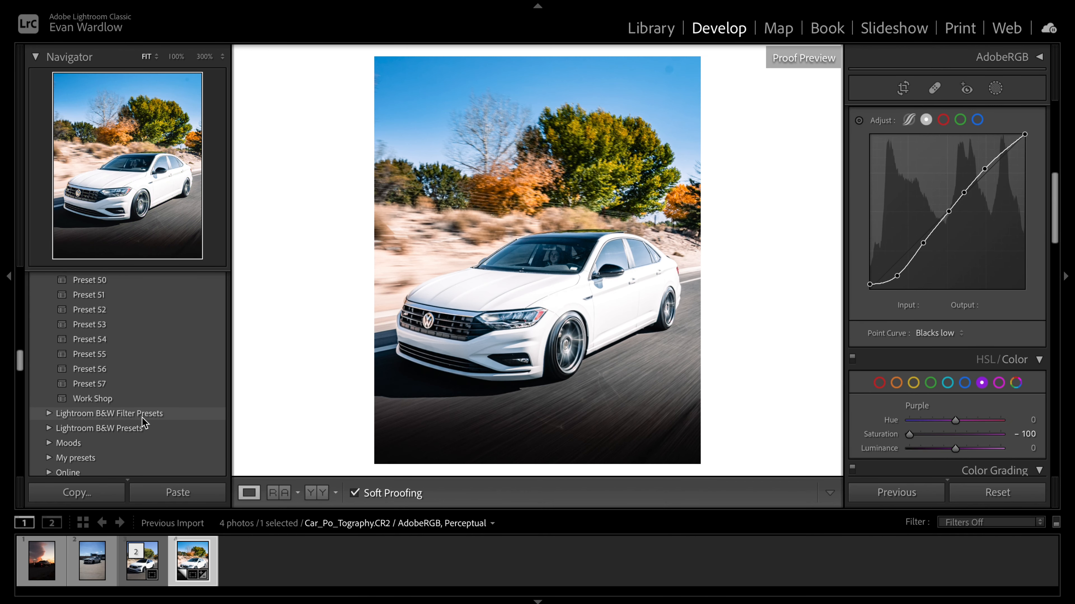
left_click(140, 382)
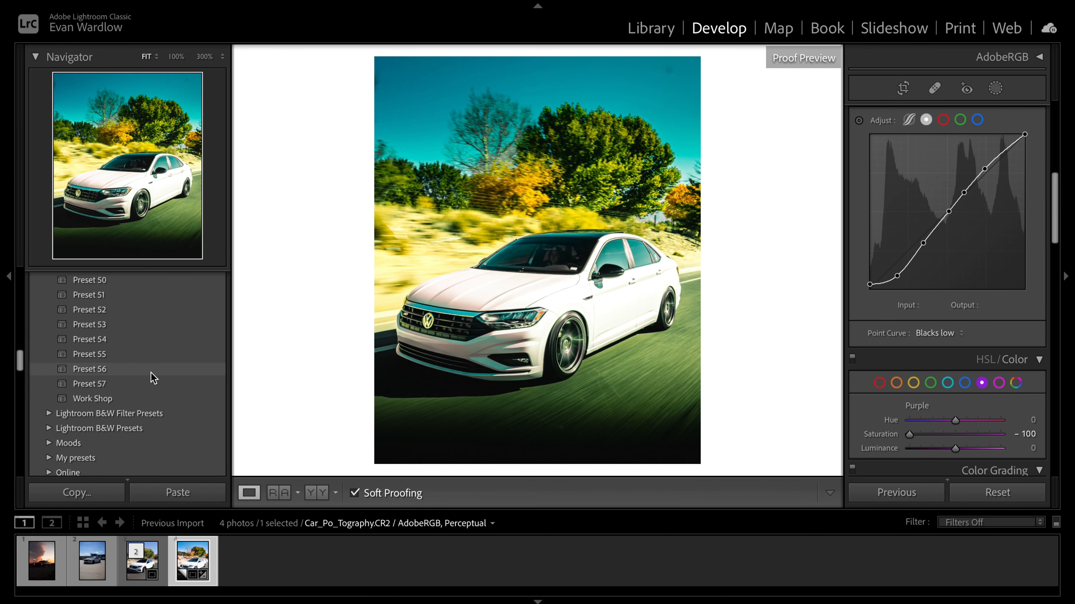
scroll(973, 377, "up", 5)
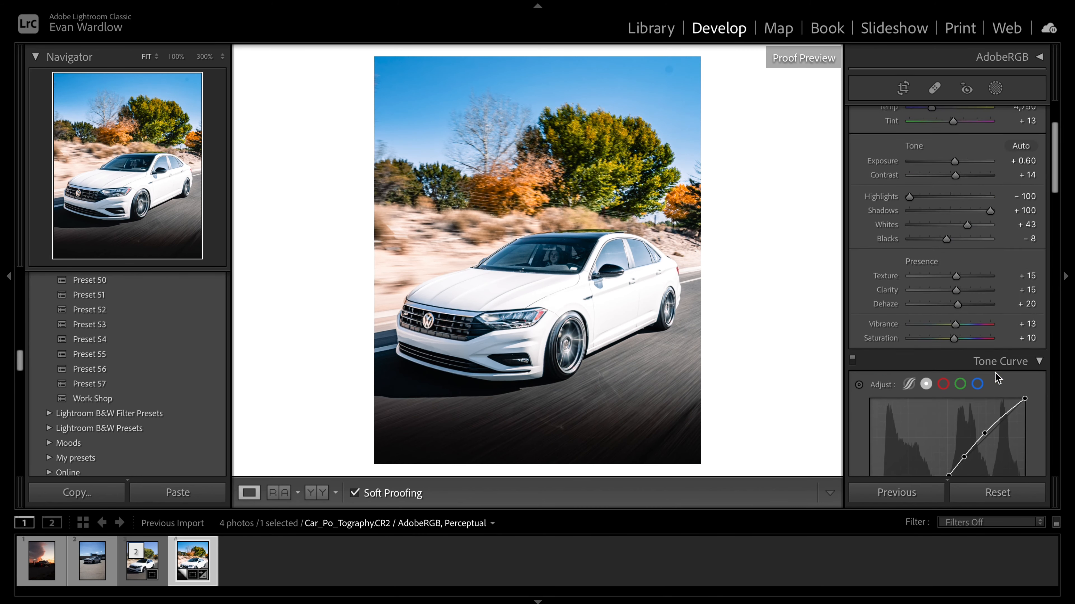
scroll(996, 377, "up", 3)
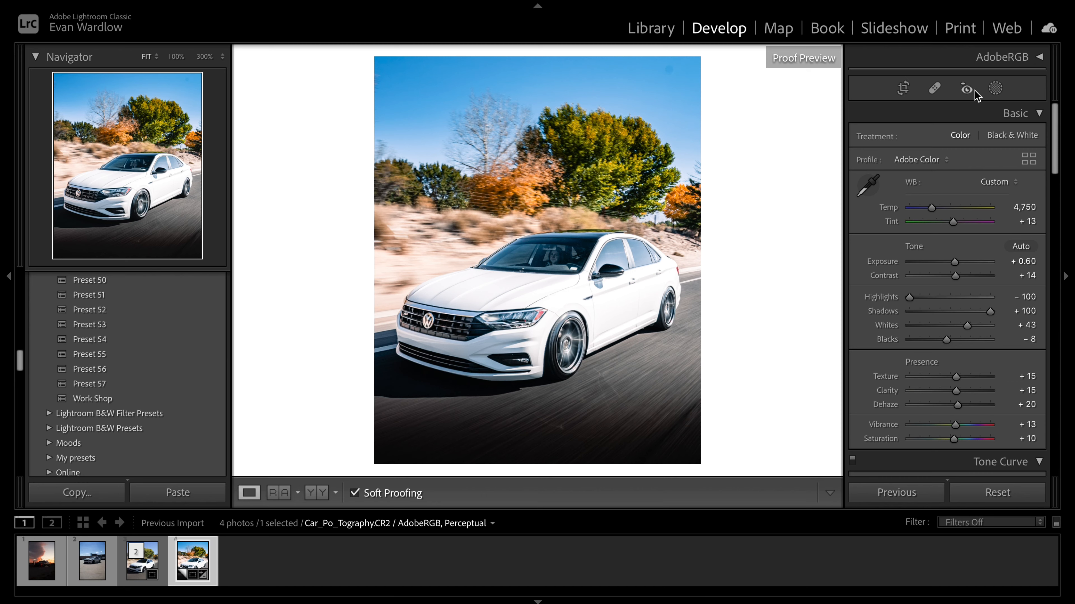
Step: Delete the Mask 1 adjustment that darkens the road at the bottom of the photo and leave masking
key("shift+w")
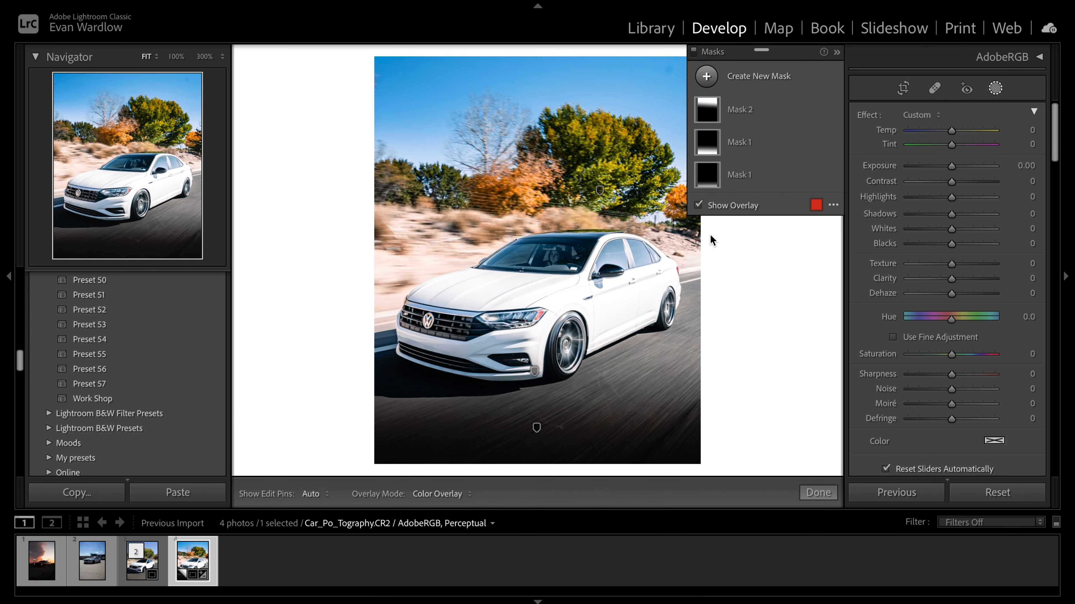
left_click(711, 178)
key("Delete")
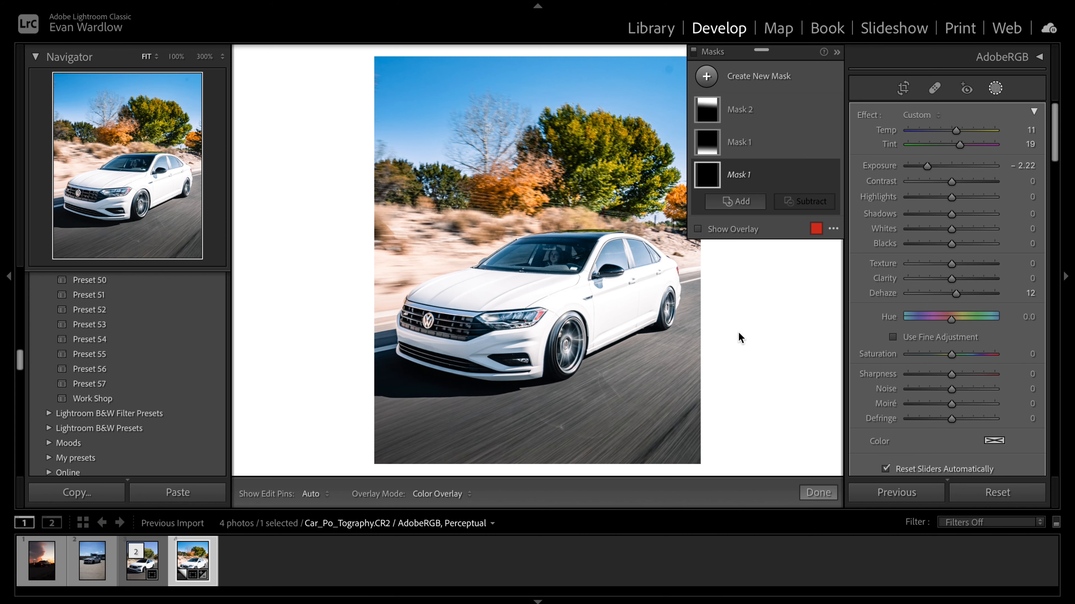
left_click(995, 88)
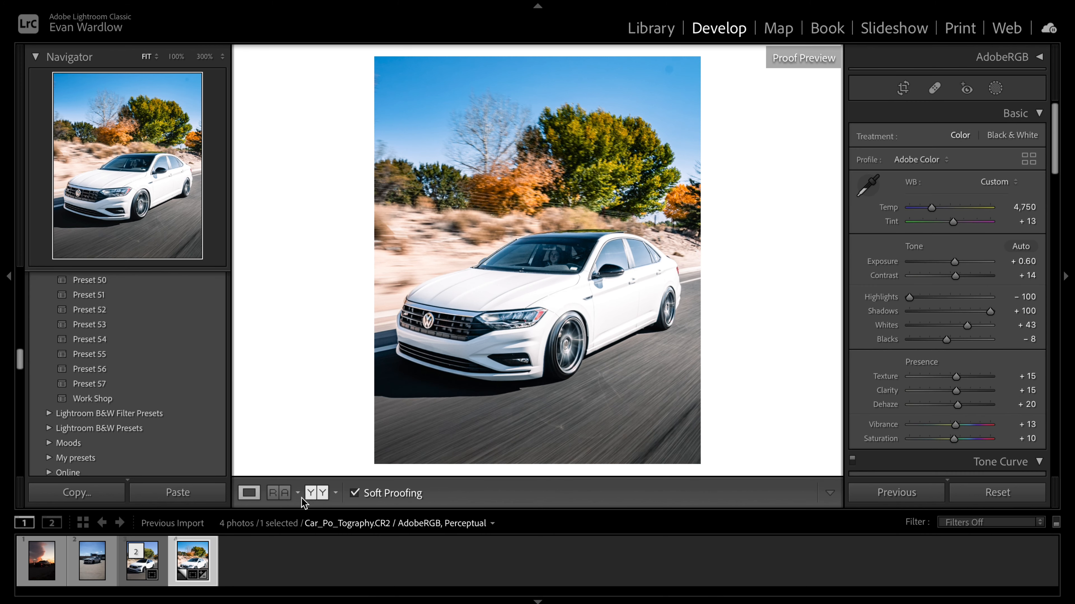
Step: Compare the edited photo with the unedited car photo in Reference view and return to the single-photo Loupe view
left_click(271, 497)
left_click_drag(142, 561, 381, 305)
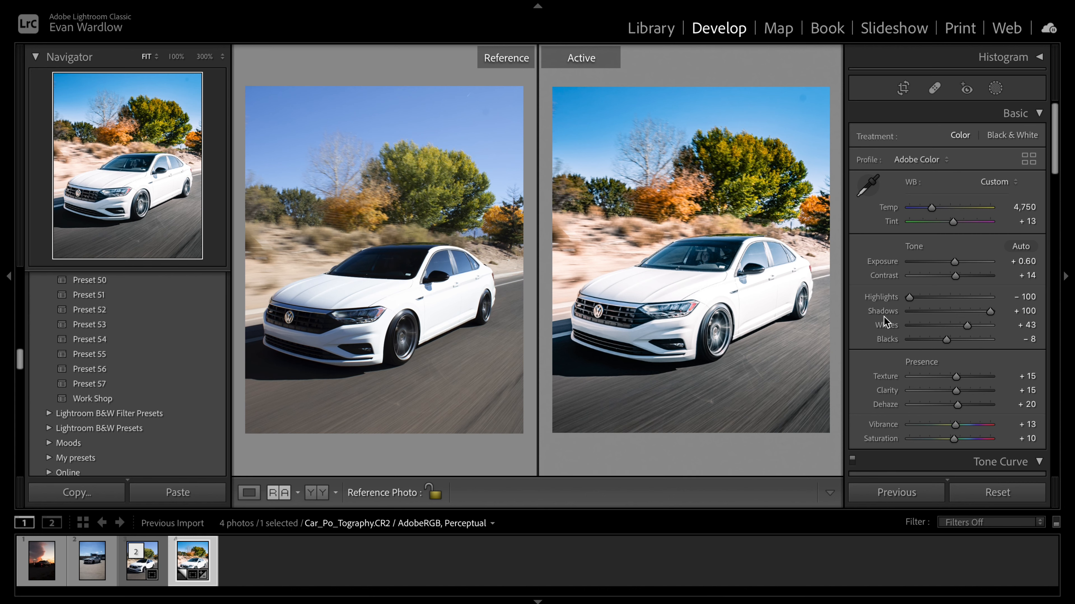
left_click(249, 492)
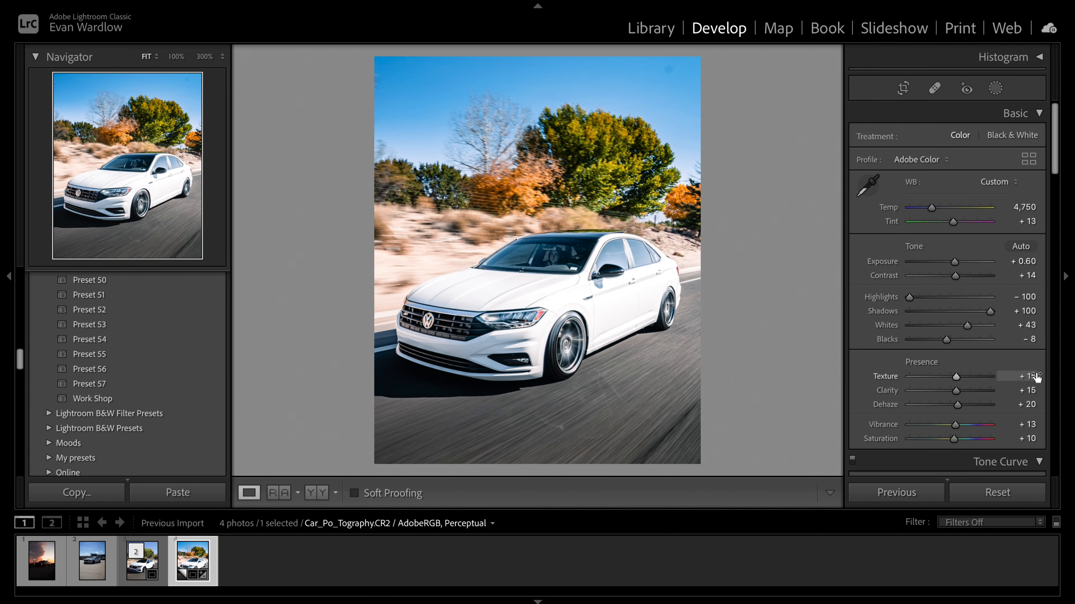
Step: Set the photo's Shadows to +80 and Clarity to +10
left_click_drag(990, 312, 982, 315)
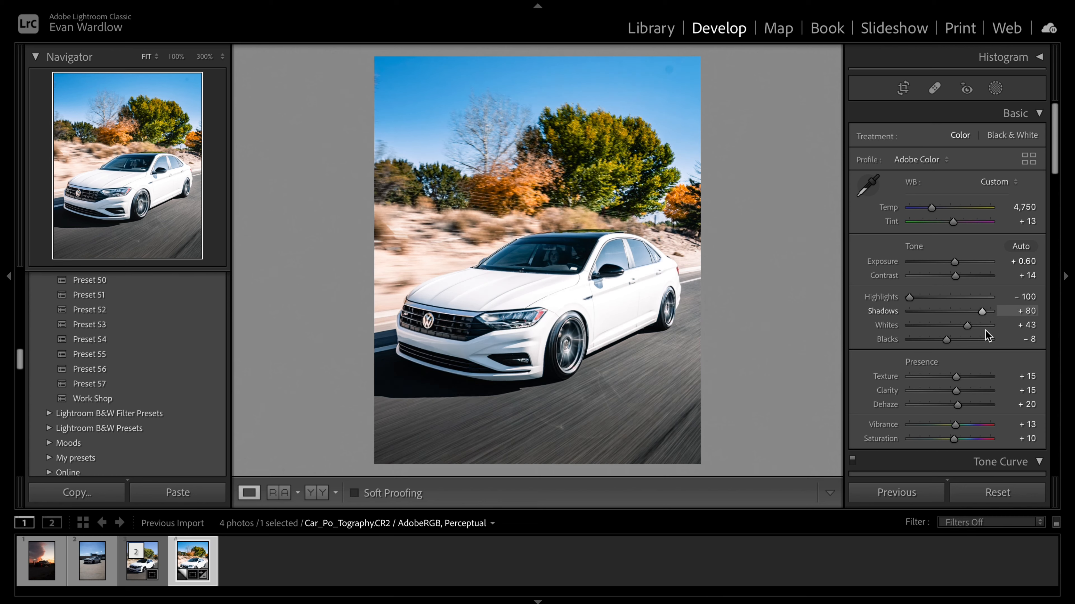
type("10")
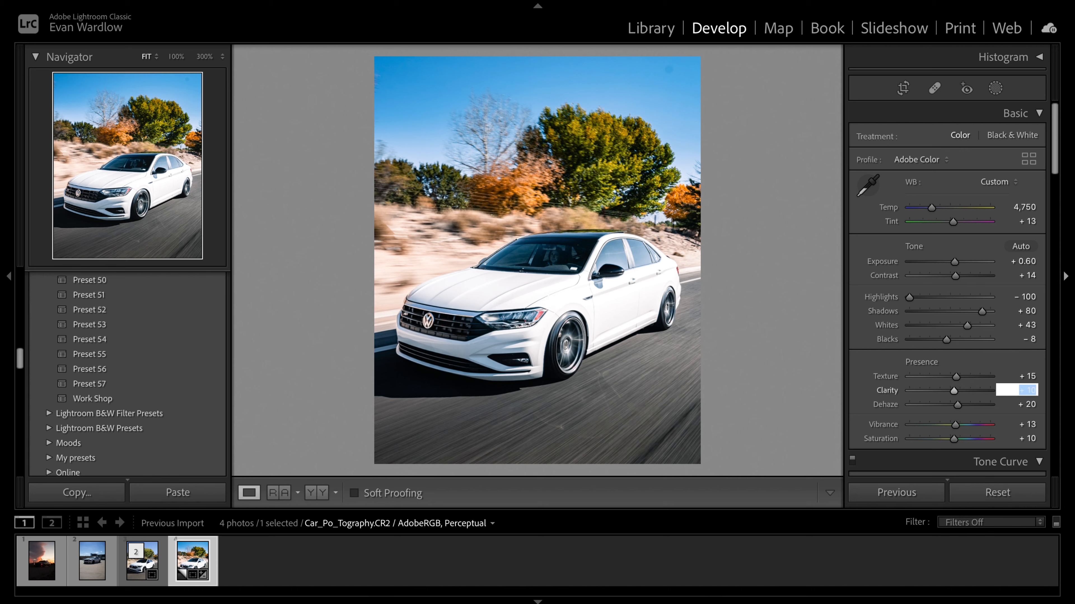
key("Return")
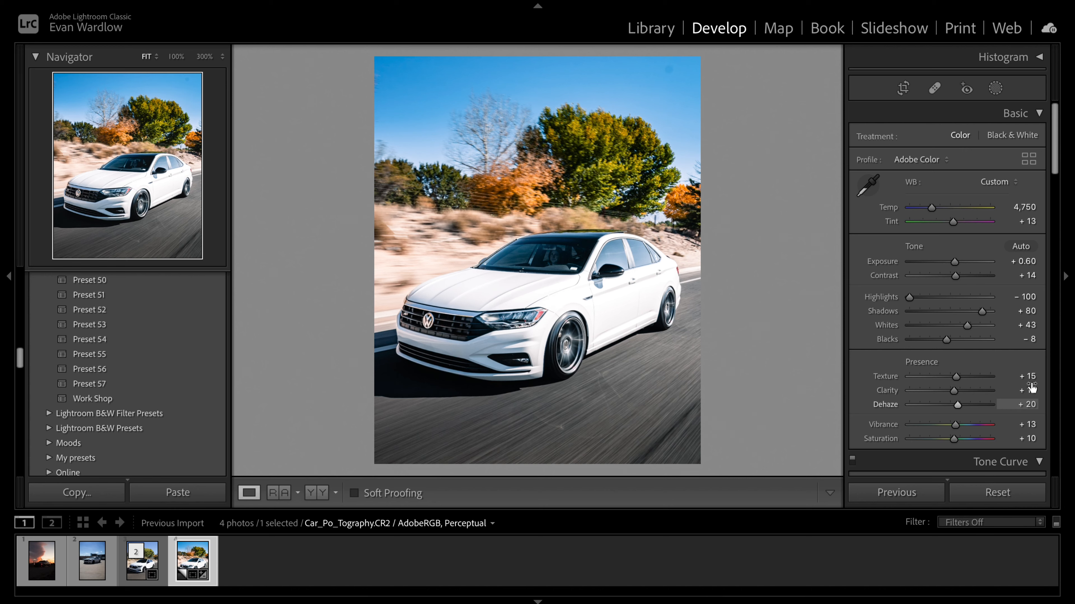
Step: Set Clarity to 0 to compare its effect and restore it to +10
left_click(998, 392)
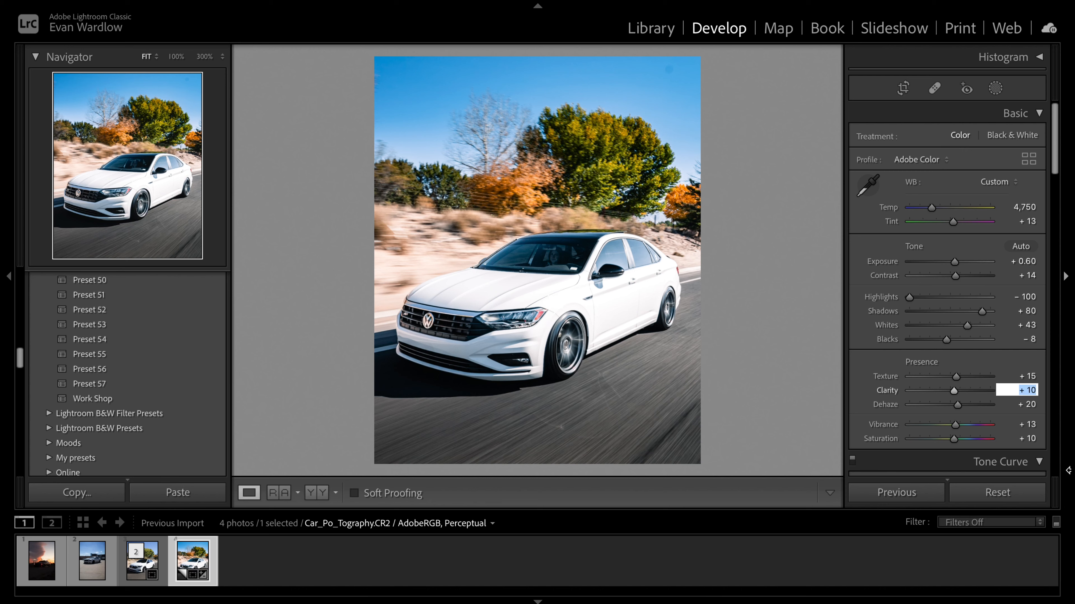
type("0")
key("Return")
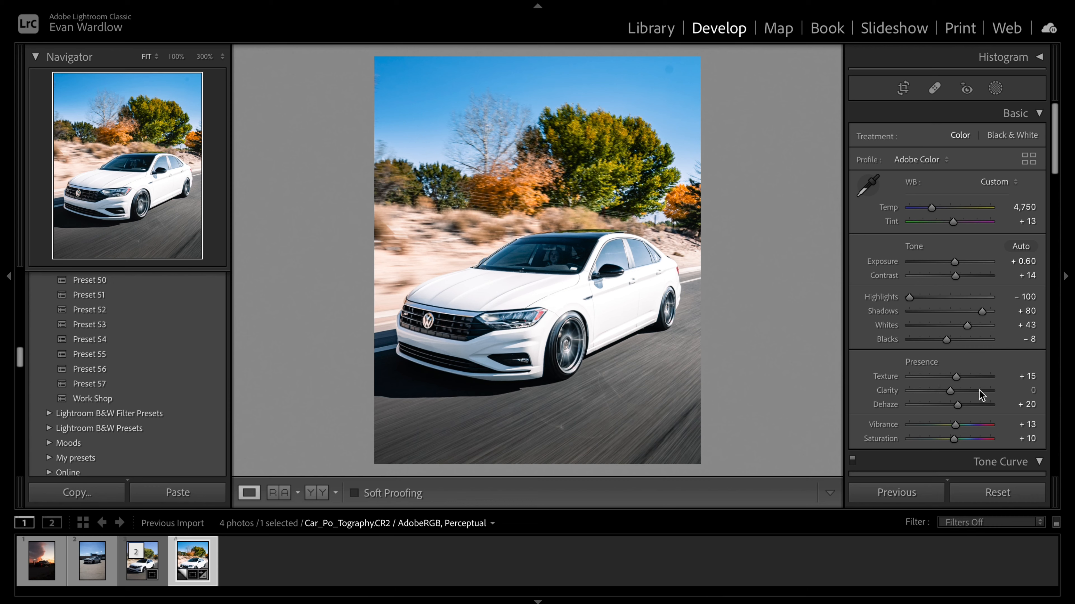
left_click(1029, 392)
type("10")
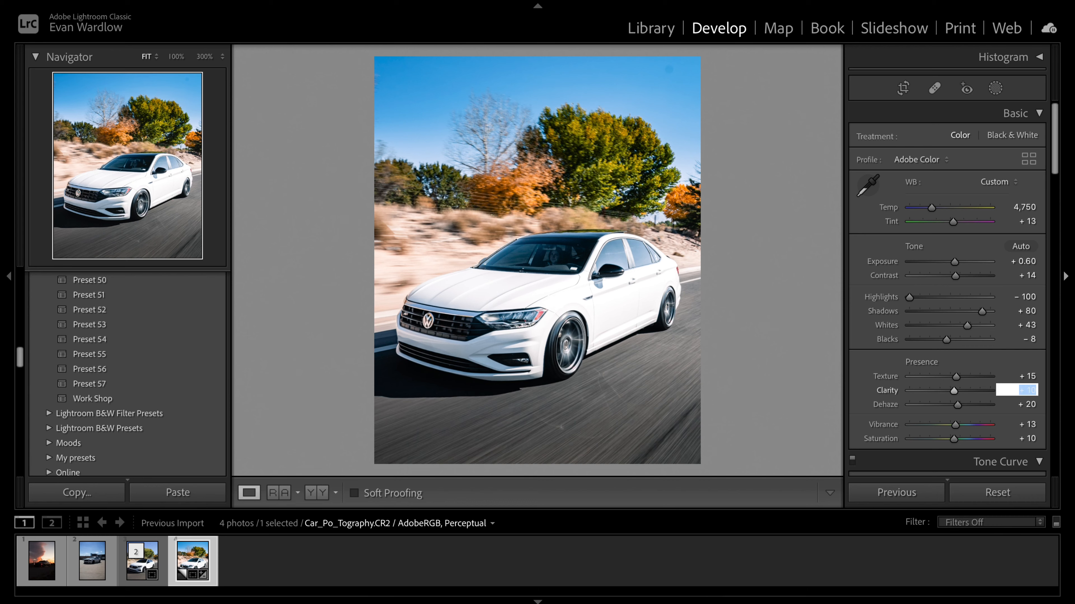
key("Return")
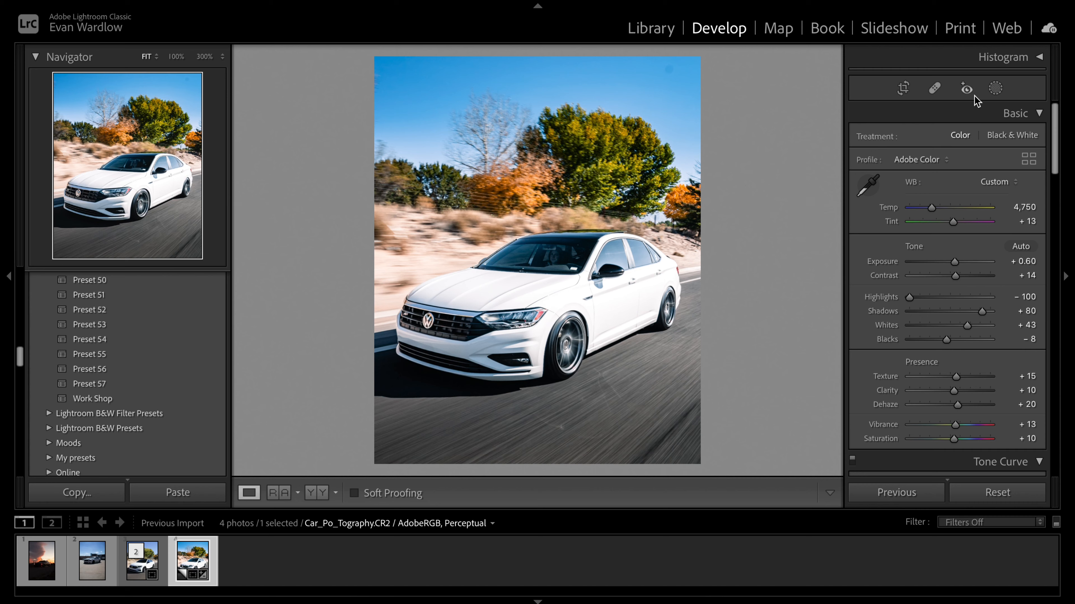
left_click(995, 89)
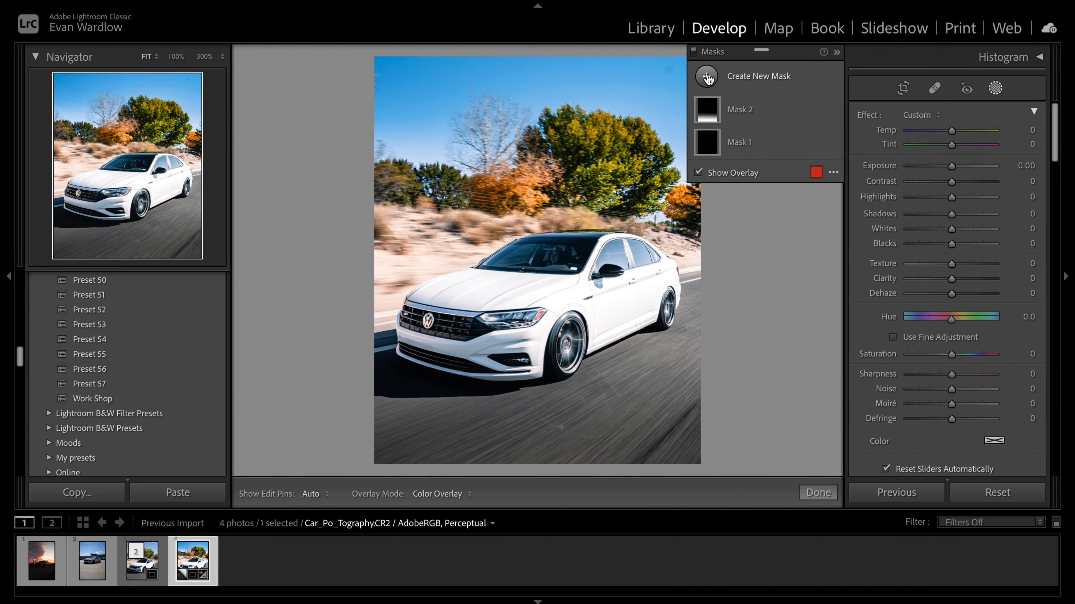
left_click(996, 89)
Step: Set the luminance of the blue tones to +18 in the HSL/Color adjustments
scroll(978, 266, "down", 10)
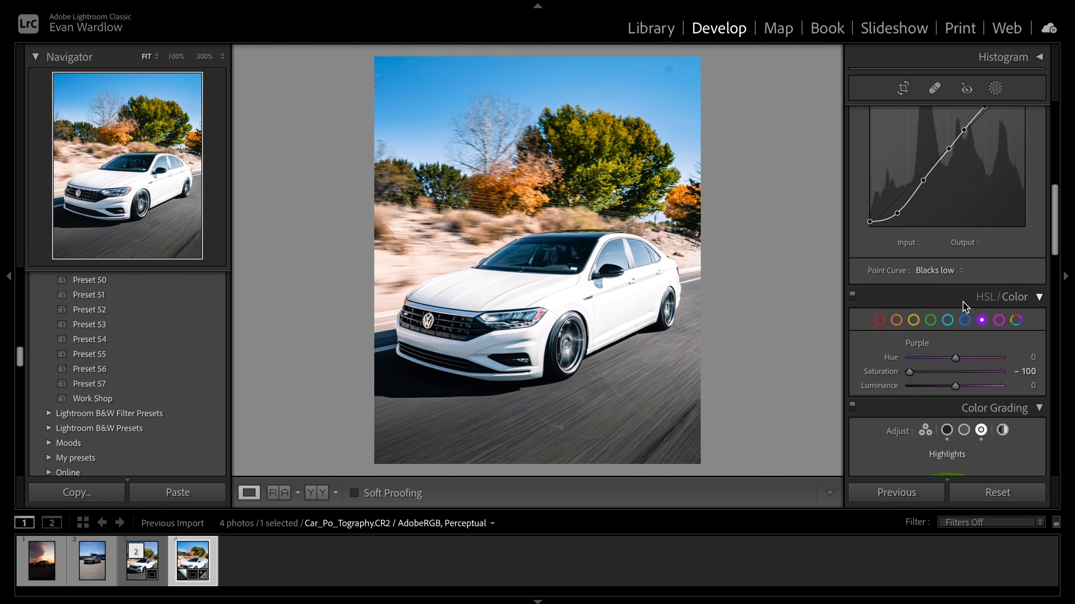
left_click(964, 321)
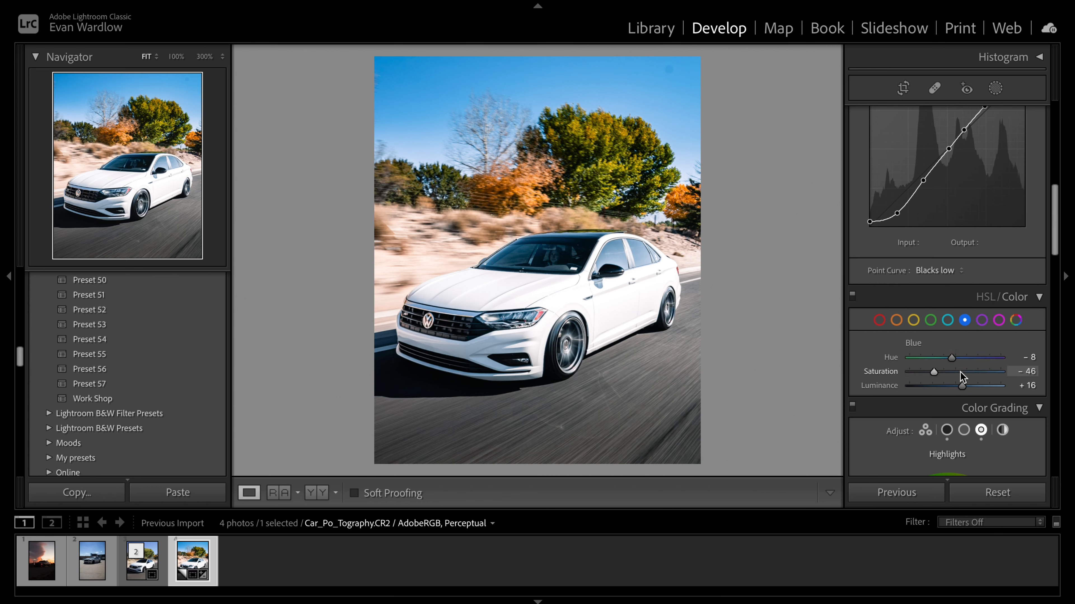
left_click_drag(964, 390, 963, 389)
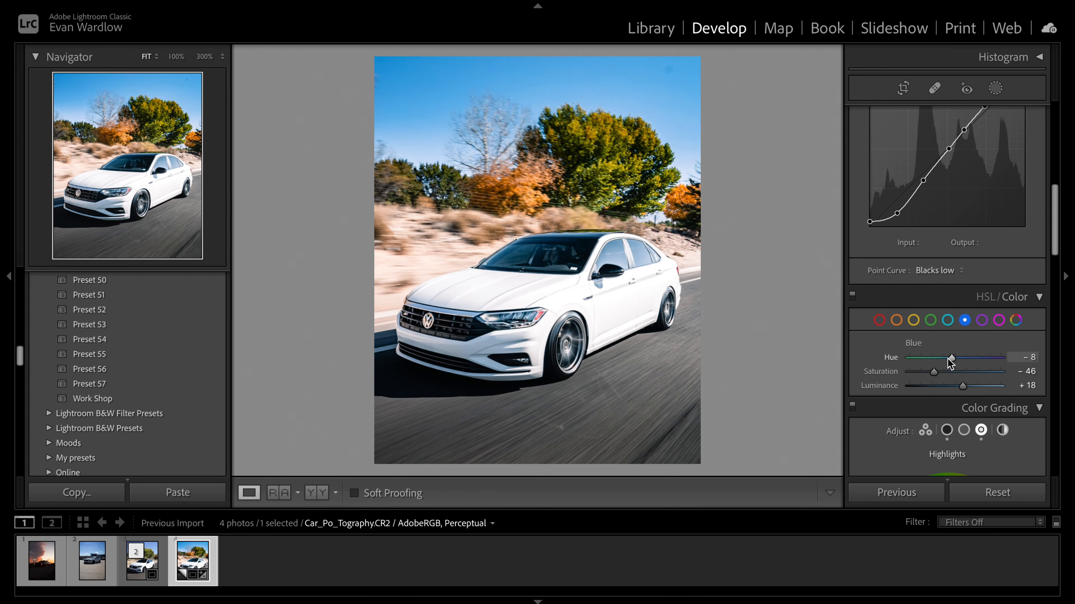
Step: Examine the aqua color settings and inspect the sky above the trees at 100% before returning to the fitted view
left_click(948, 320)
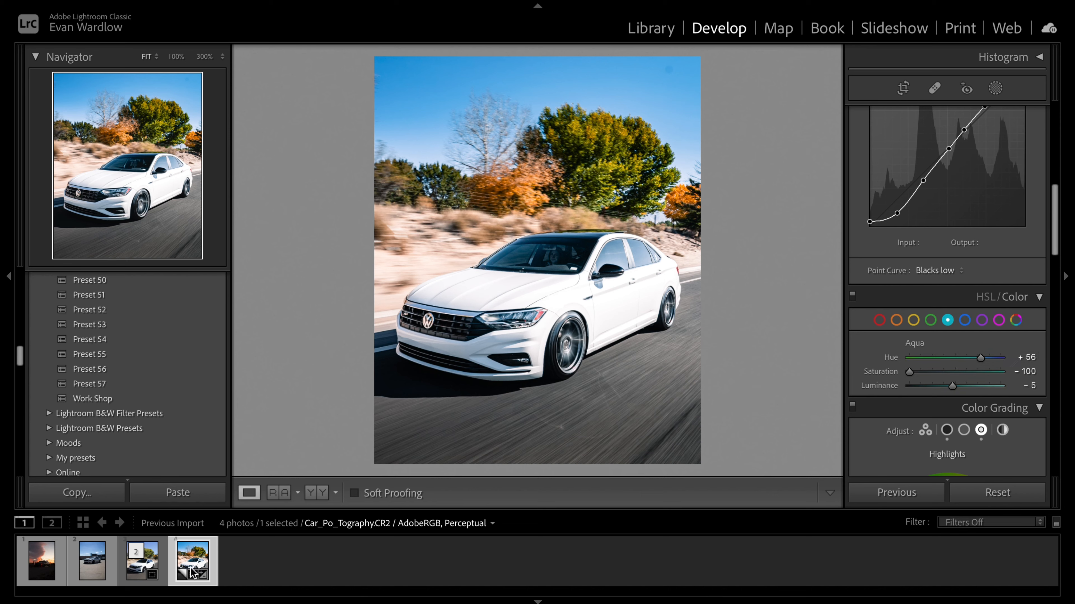
scroll(914, 317, "down", 1)
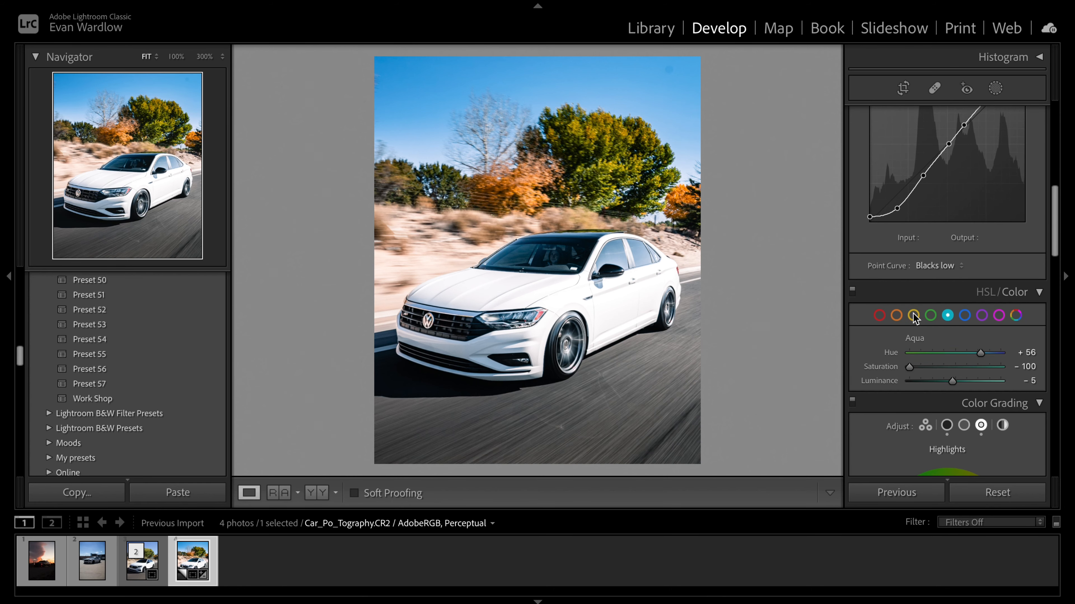
left_click(672, 71)
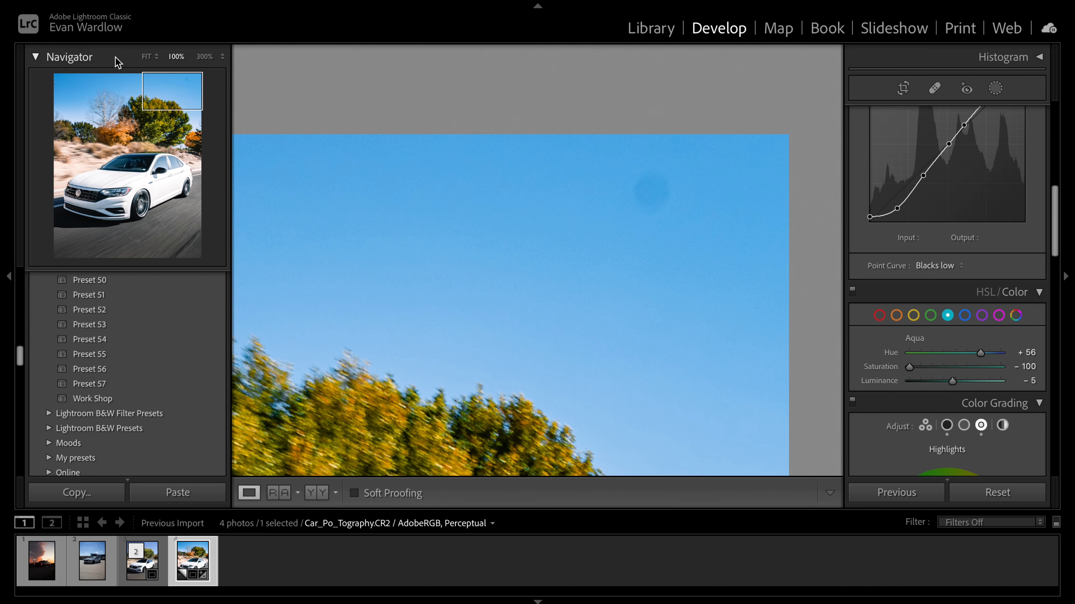
left_click(146, 56)
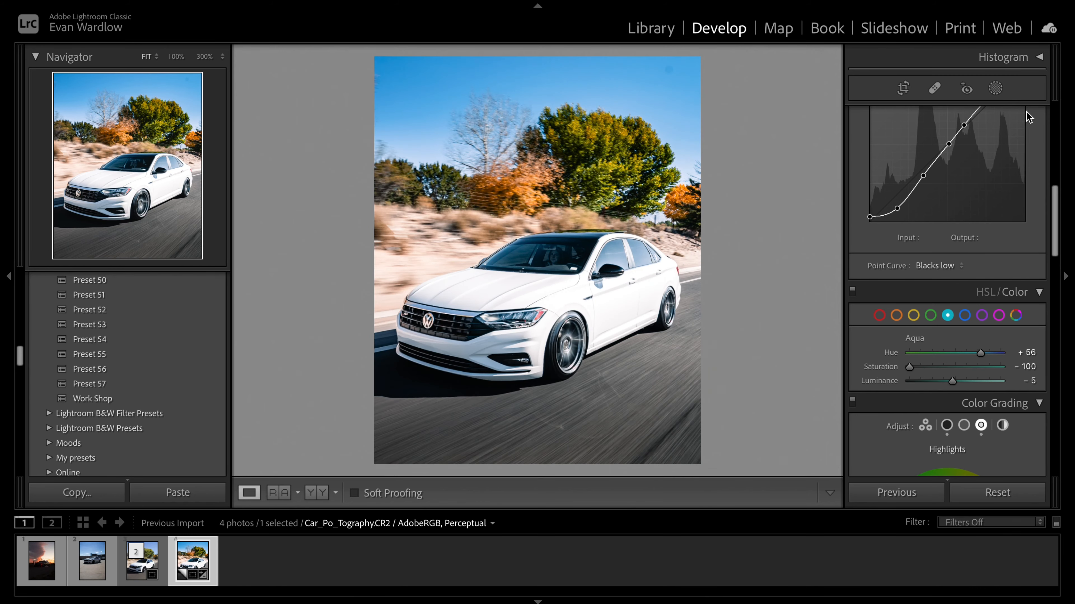
Step: Add a radial gradient mask over the windshield with Shadows at −22 and compare the photo side by side with the unedited reference
left_click(994, 89)
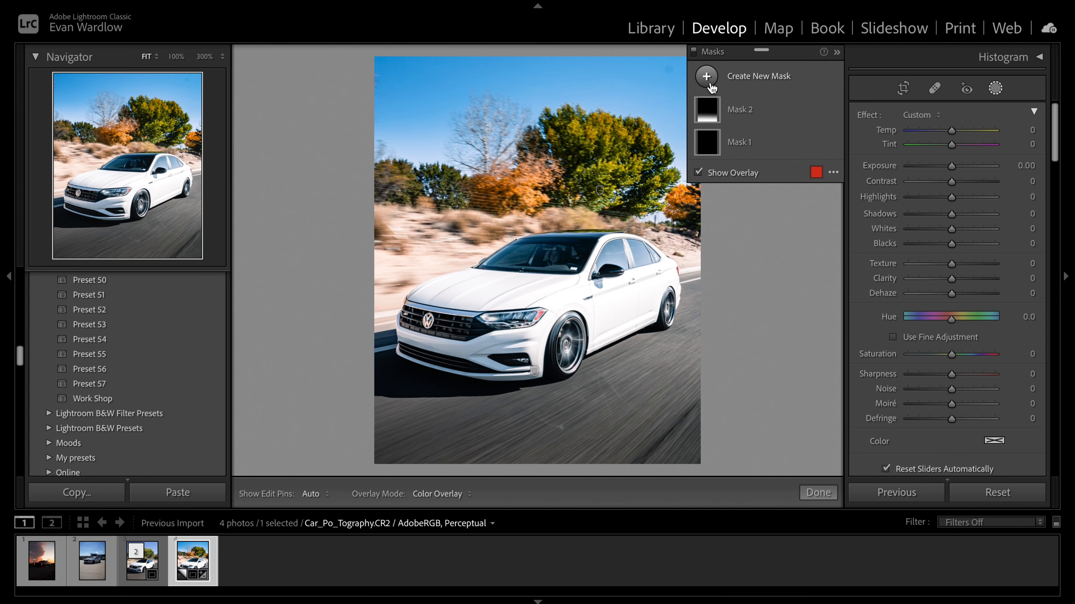
left_click(706, 76)
left_click(804, 193)
left_click_drag(535, 256, 591, 281)
left_click_drag(952, 264, 942, 267)
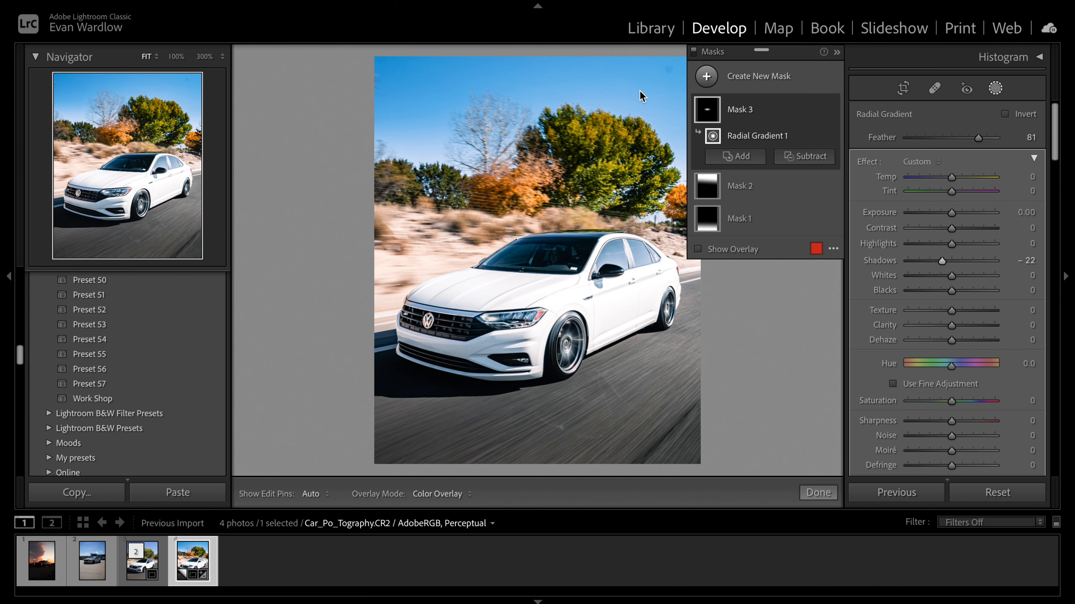
left_click(996, 89)
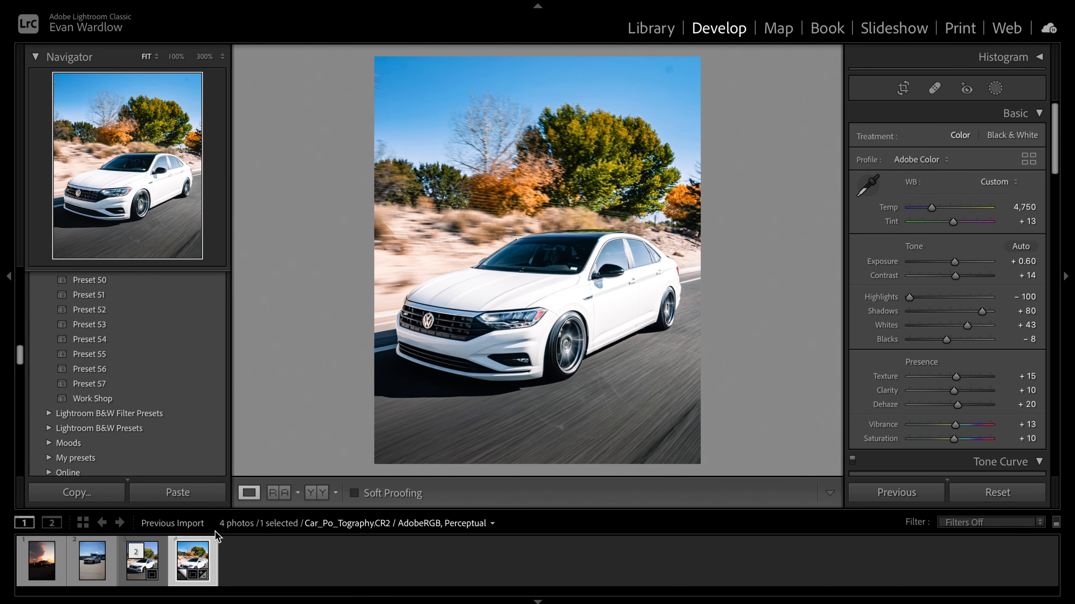
left_click(273, 493)
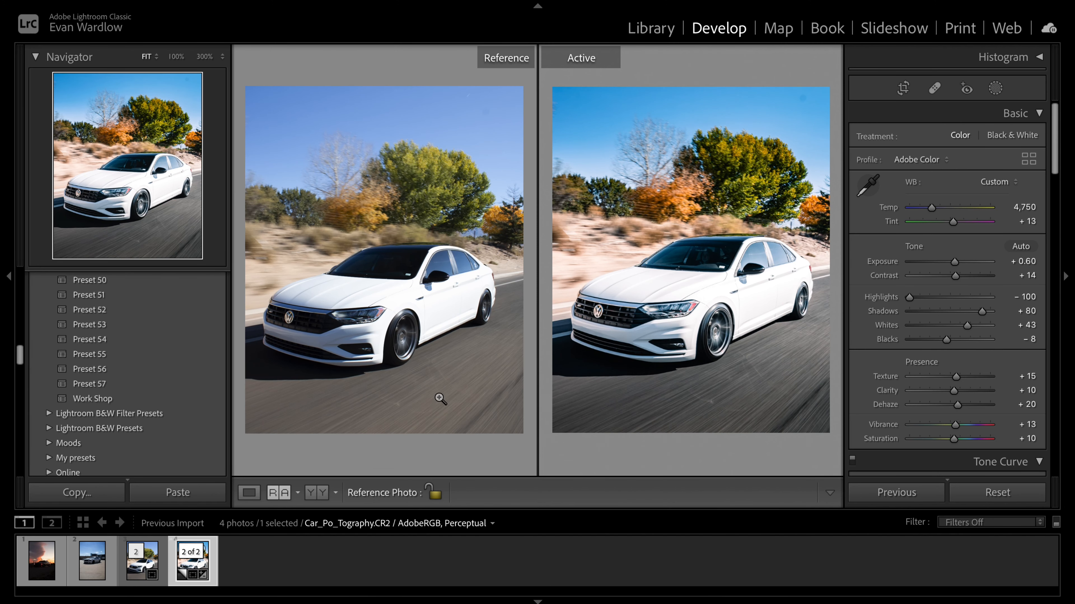
left_click(249, 493)
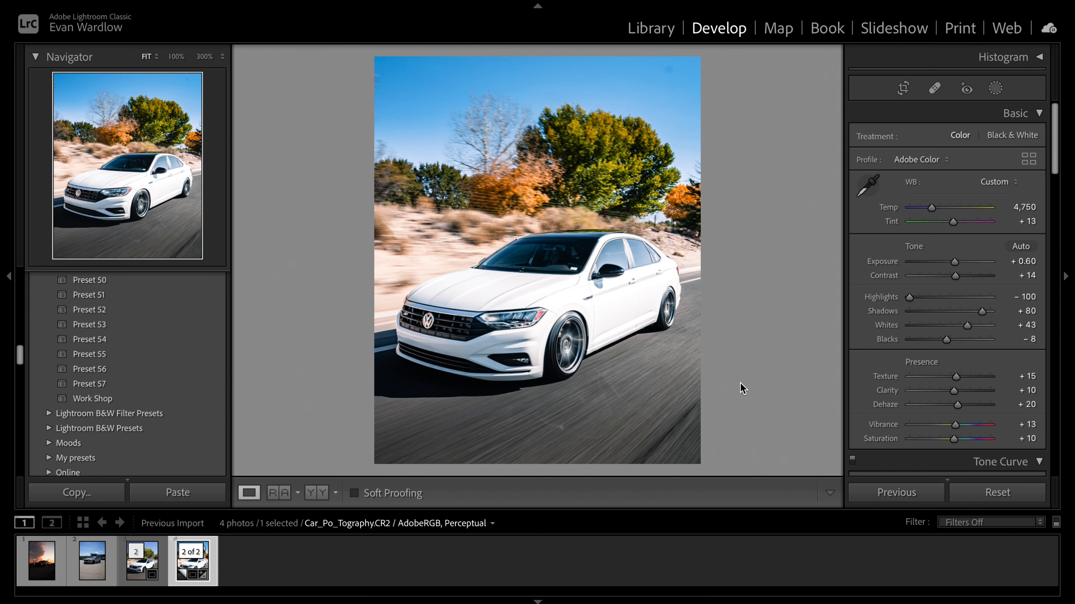
Step: Set the blue tones' Saturation to −37 and Luminance to +38 in HSL/Color, checking the purple and aqua settings too
scroll(957, 355, "down", 10)
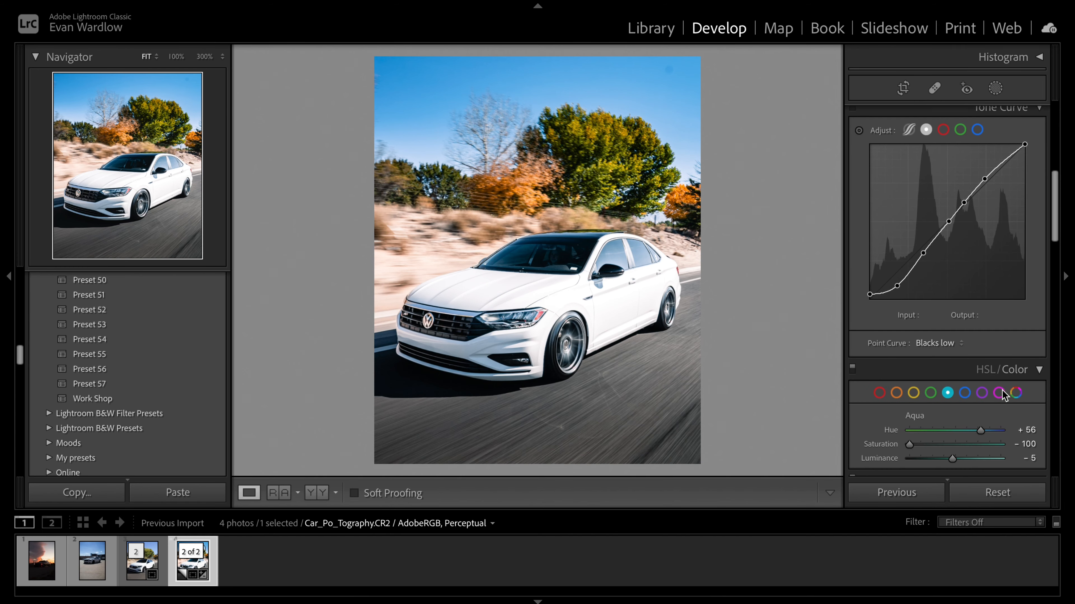
left_click(964, 393)
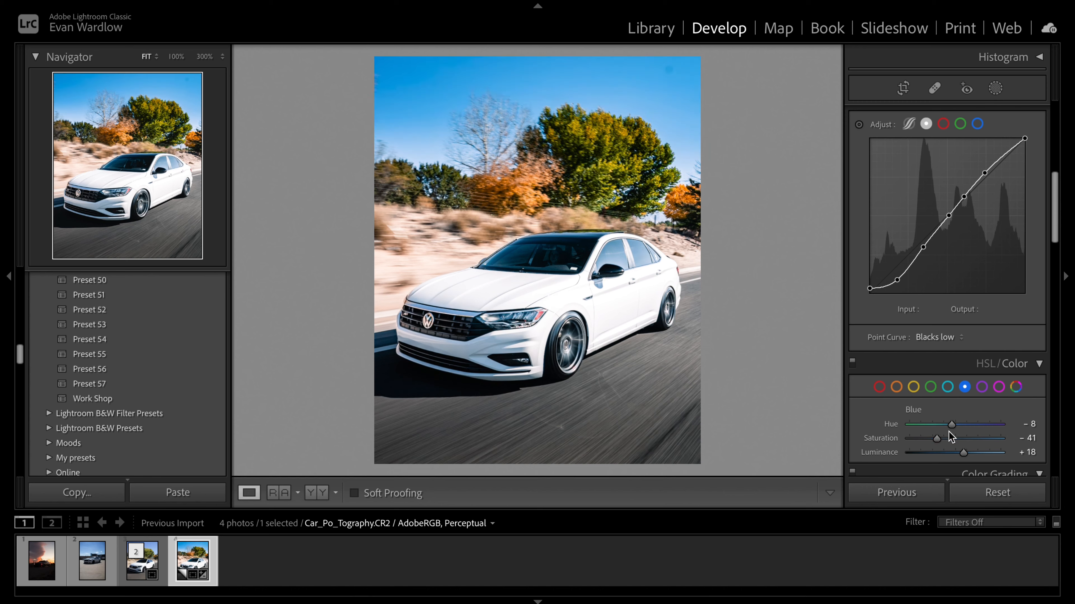
key("ctrl+z")
left_click_drag(945, 438, 943, 438)
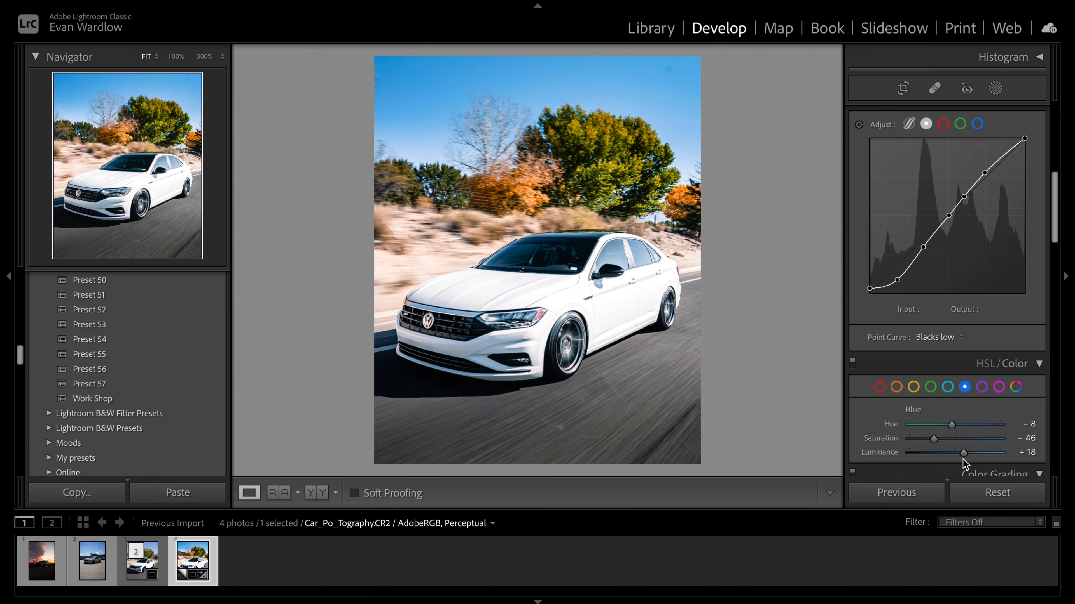
left_click_drag(964, 453, 975, 454)
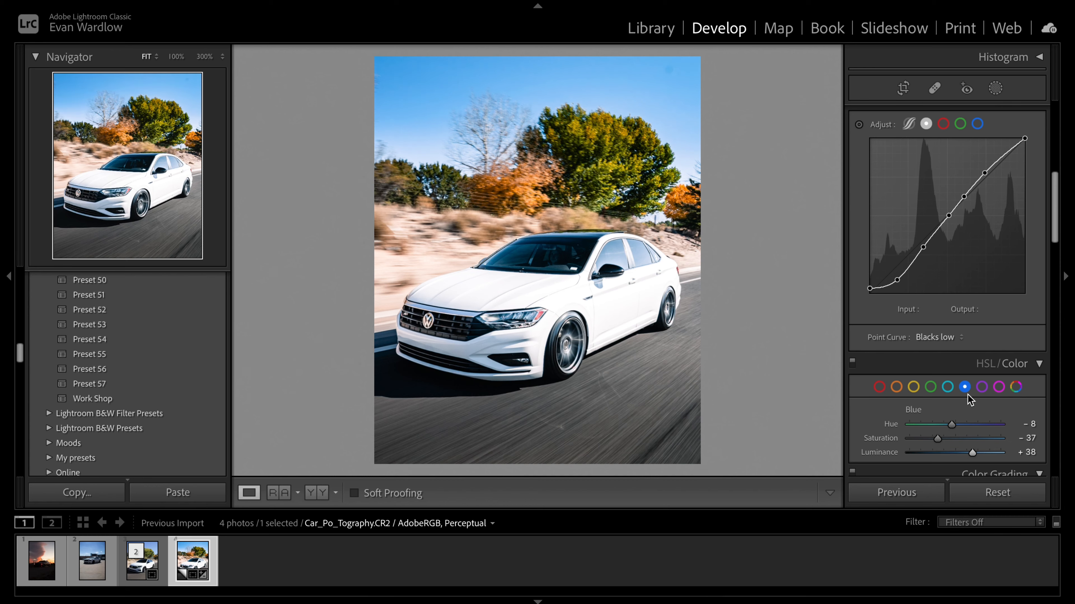
left_click(981, 387)
left_click(948, 388)
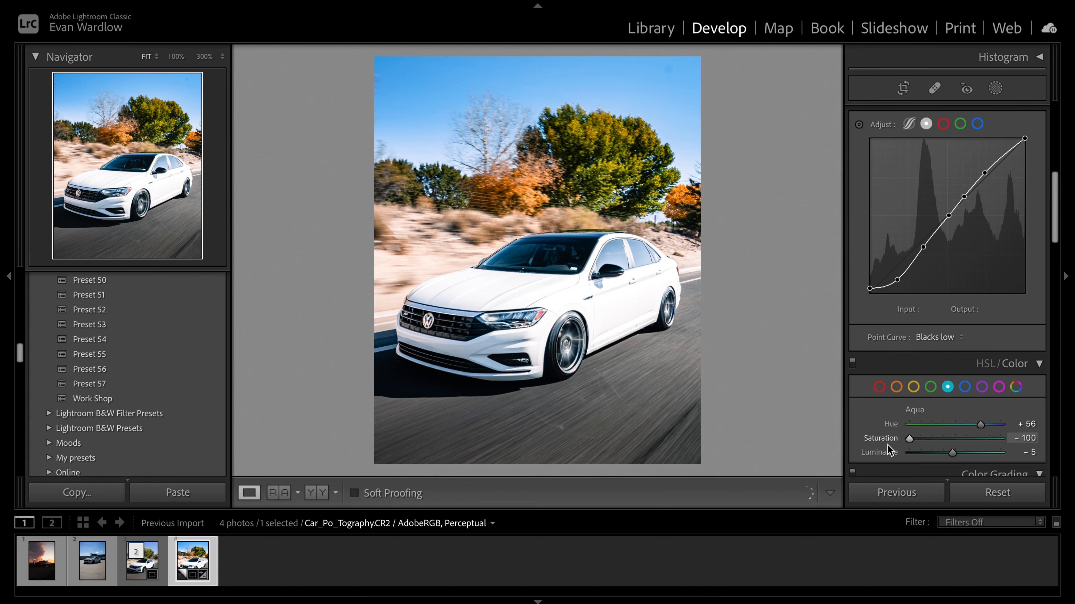
left_click(965, 387)
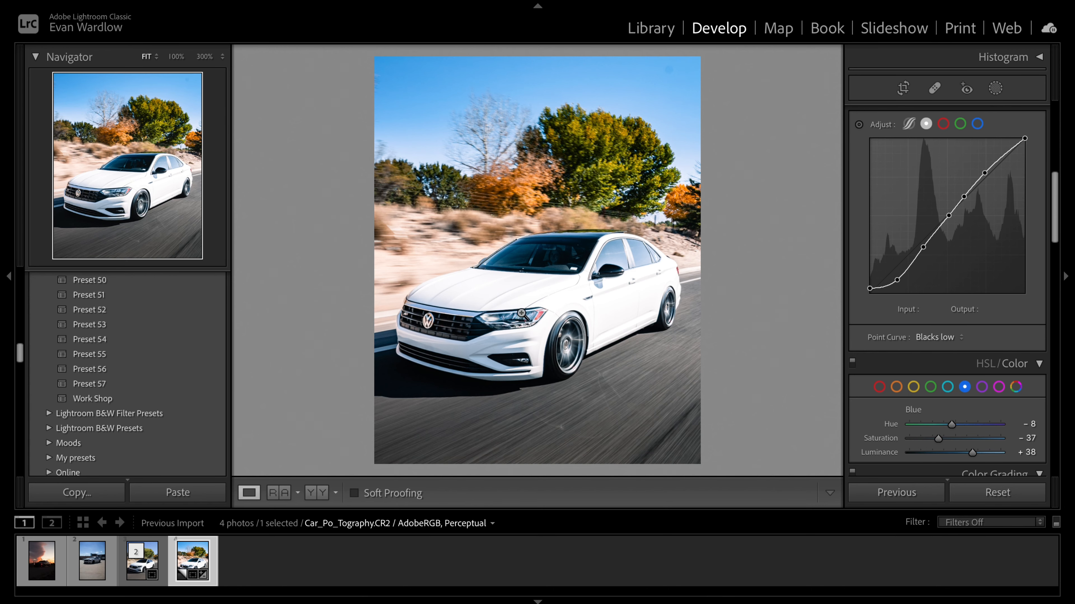
Step: Show the histogram, inspect the grille, headlight, wheel and hood at 100% and the windshield at 300%, and return to the fitted view
left_click(455, 335)
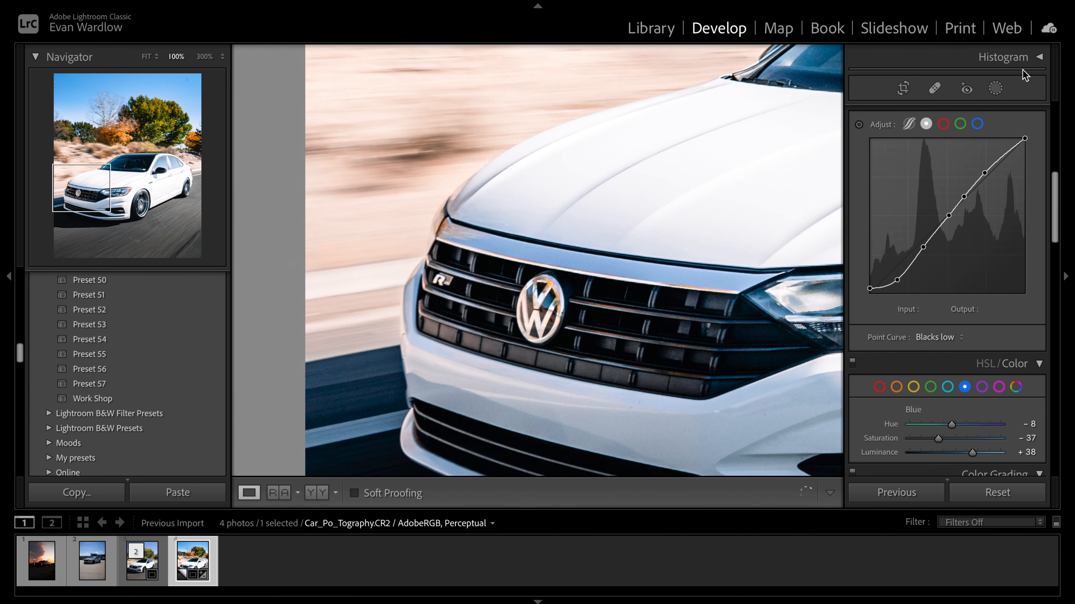
left_click(1024, 57)
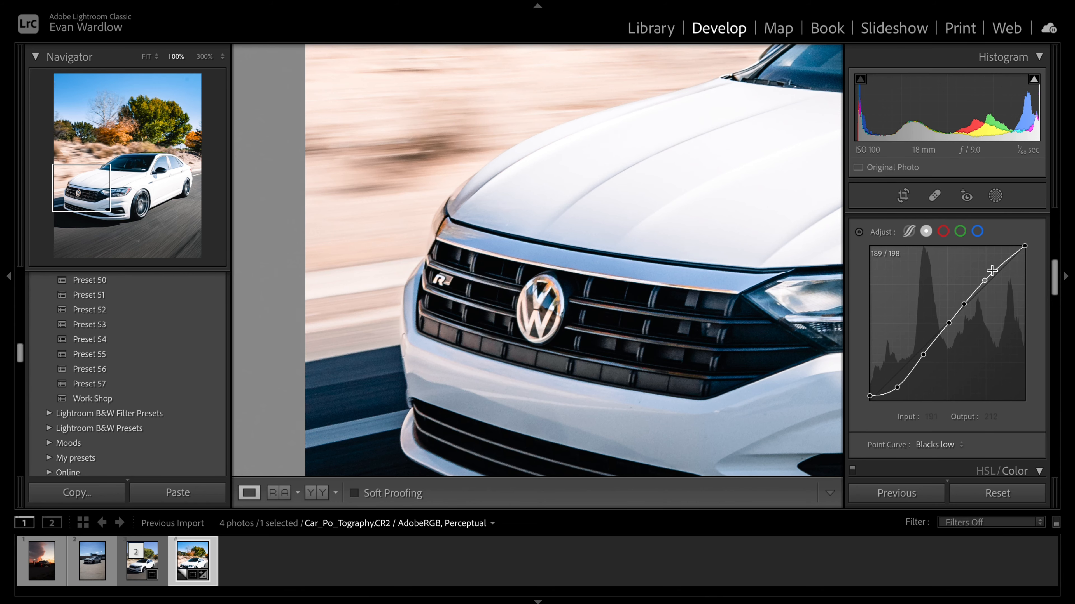
left_click_drag(600, 229, 497, 183)
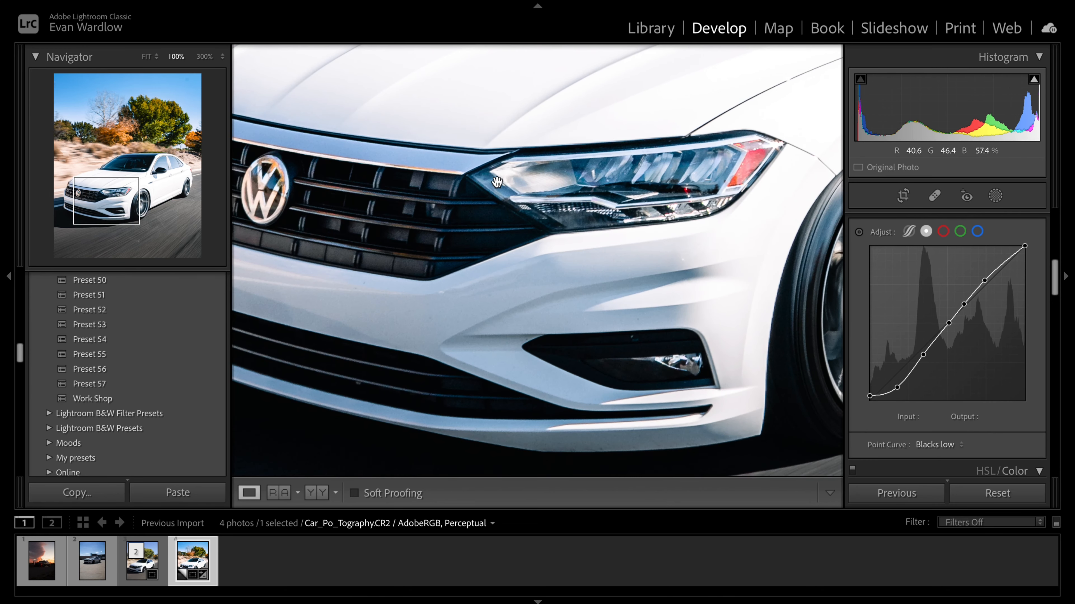
left_click_drag(619, 168, 444, 298)
left_click_drag(678, 245, 330, 74)
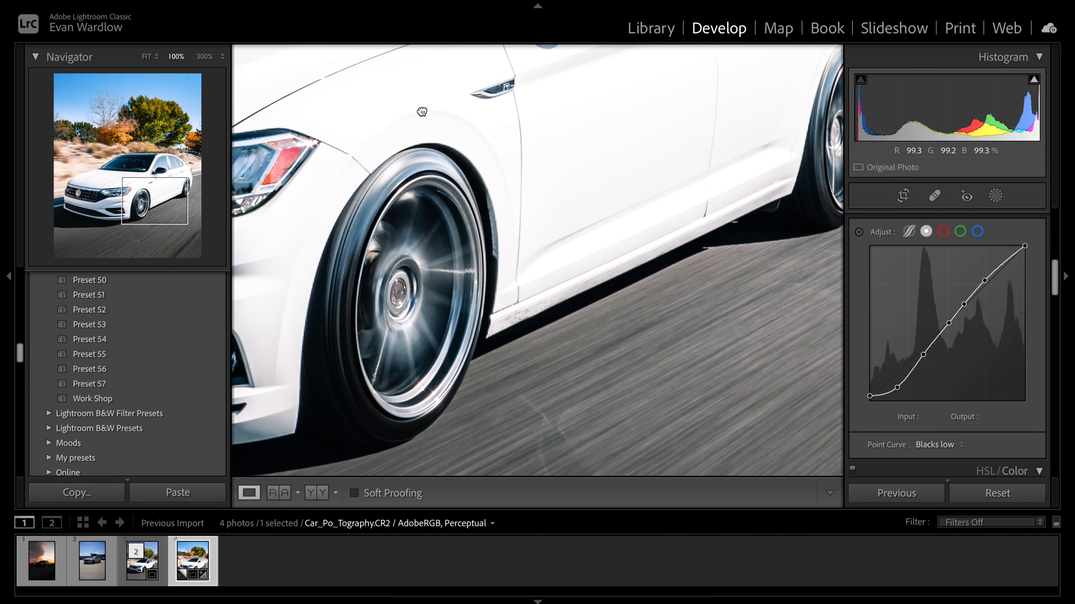
left_click_drag(380, 127, 376, 338)
left_click_drag(440, 258, 607, 365)
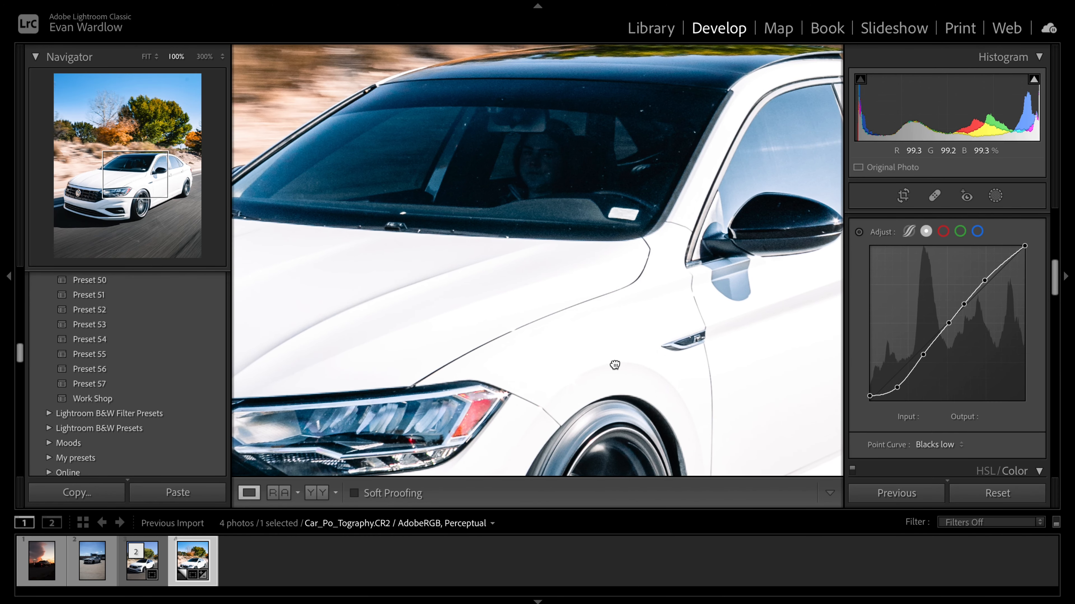
left_click(204, 56)
left_click_drag(595, 145, 667, 412)
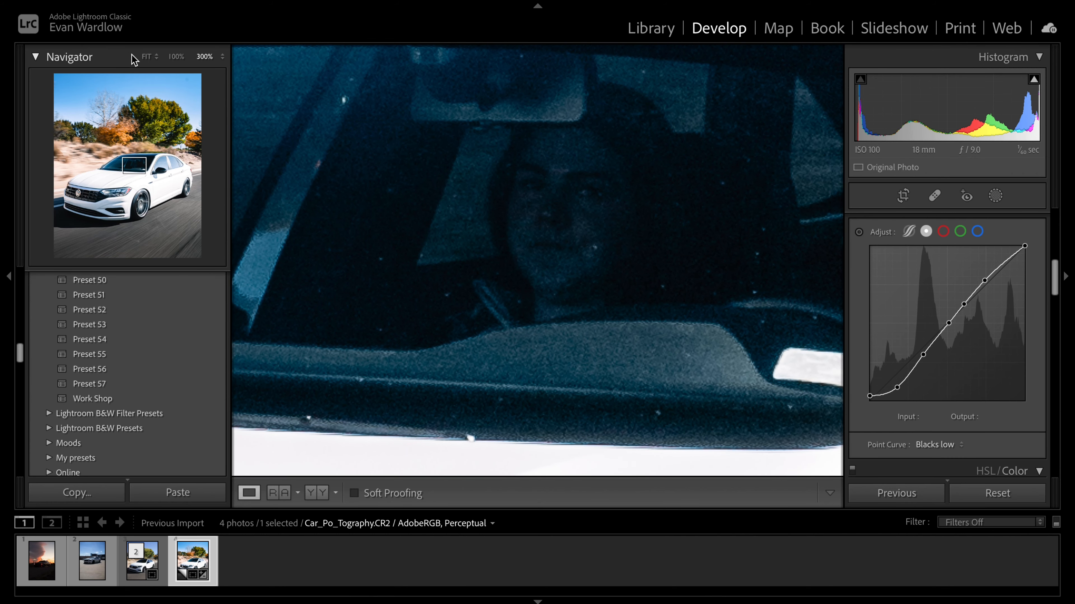
left_click(147, 56)
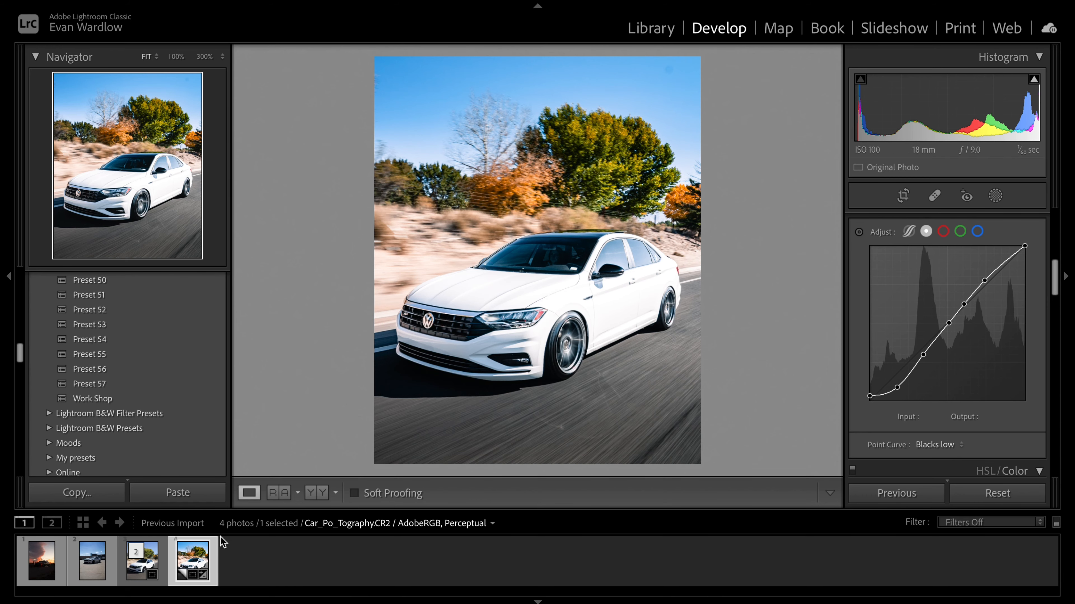
Step: Compare the finished edit side by side with the unedited reference photo and return to the single-photo view
left_click(274, 499)
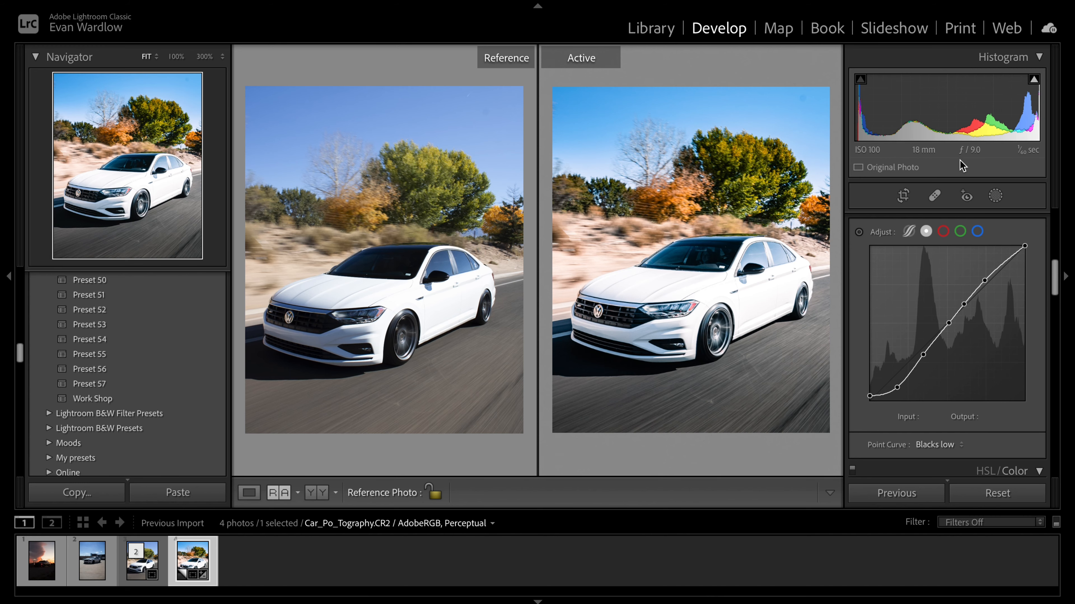
scroll(999, 213, "up", 5)
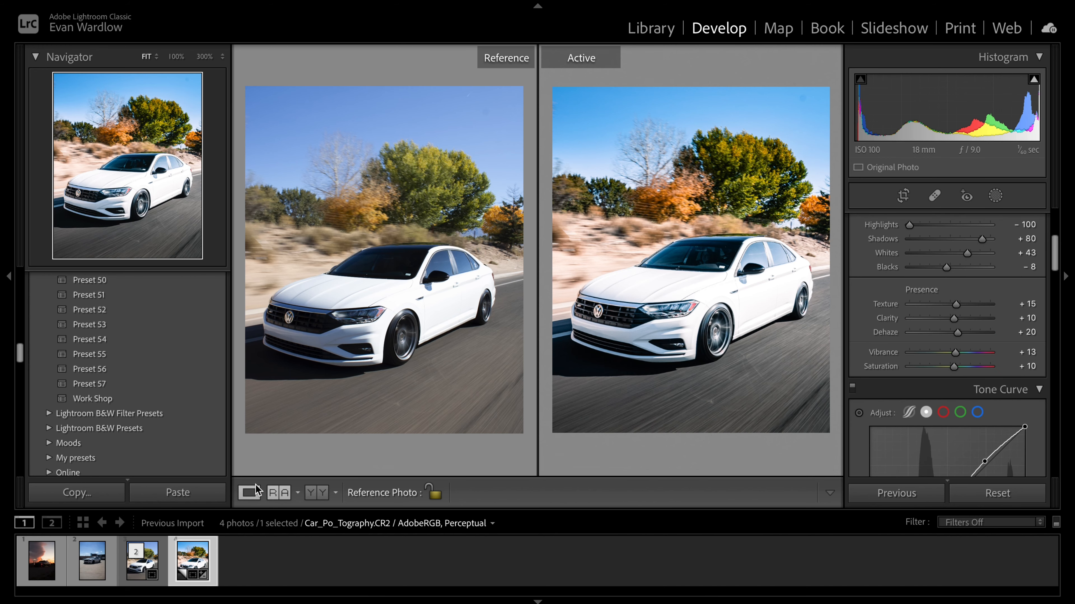
left_click(249, 492)
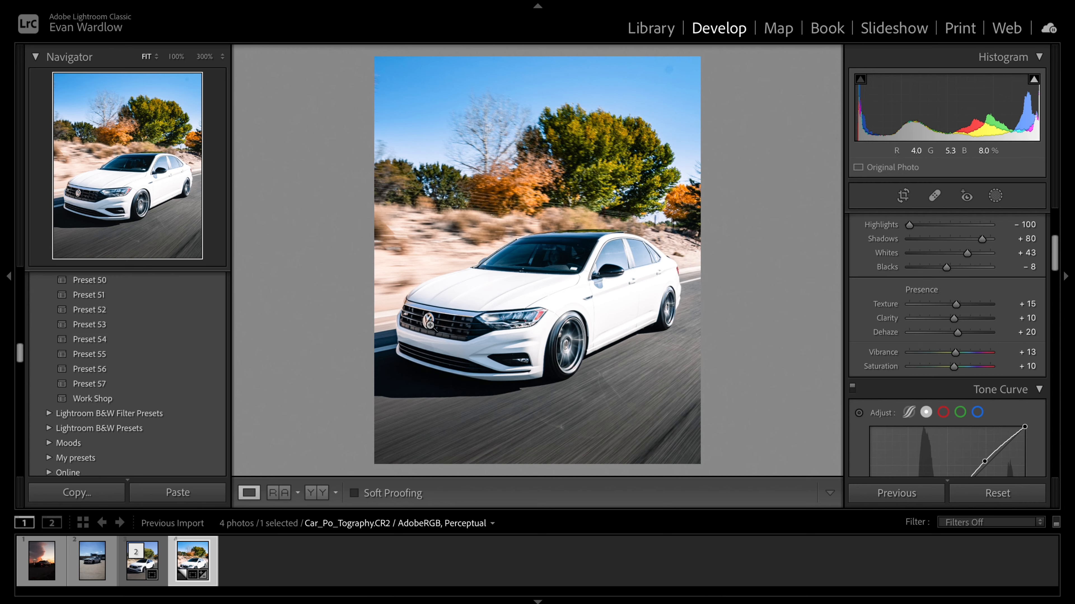
Step: Open the unedited photo of the white Mustang in the parking lot, enable soft proofing and collapse the proofing histogram
left_click(98, 576)
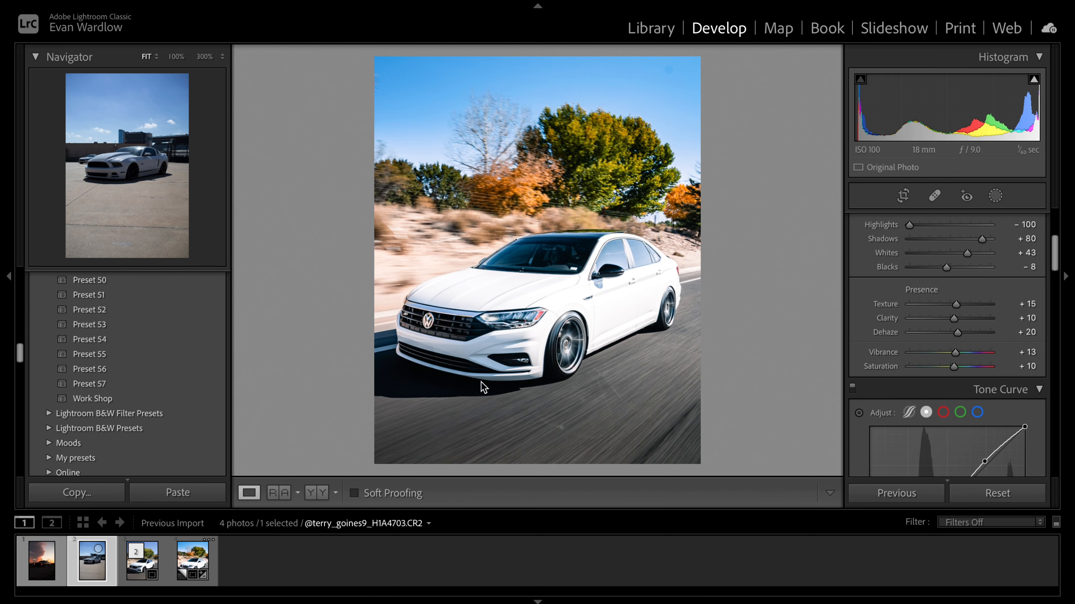
left_click(392, 493)
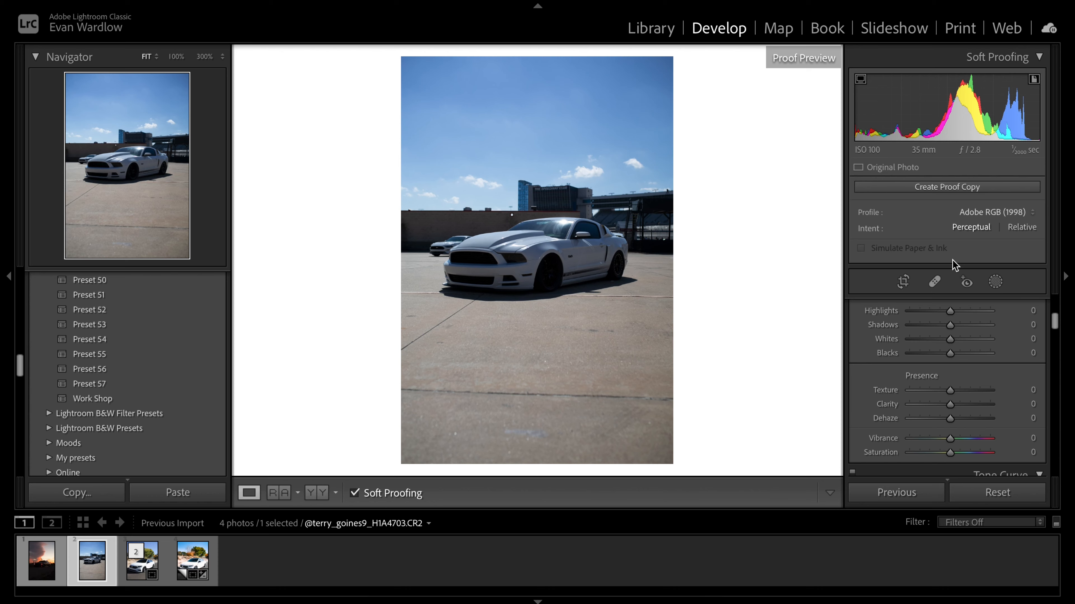
left_click(1018, 57)
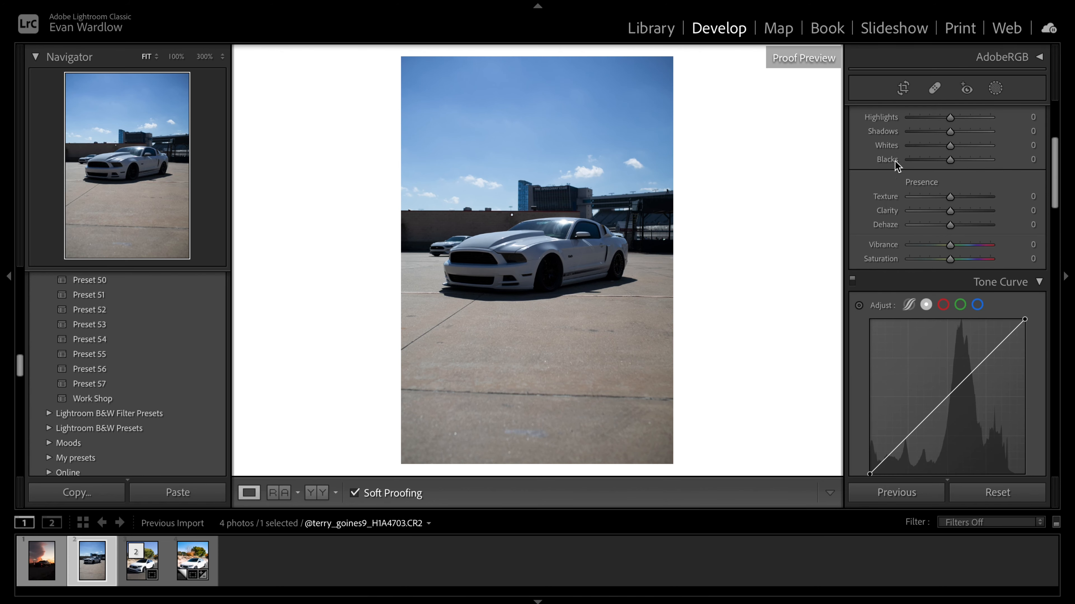
Step: Crop the Mustang photo to 4 x 5 / 8 x 10 with the car lower in the frame, straightened by 0.13
scroll(906, 169, "up", 5)
left_click(902, 89)
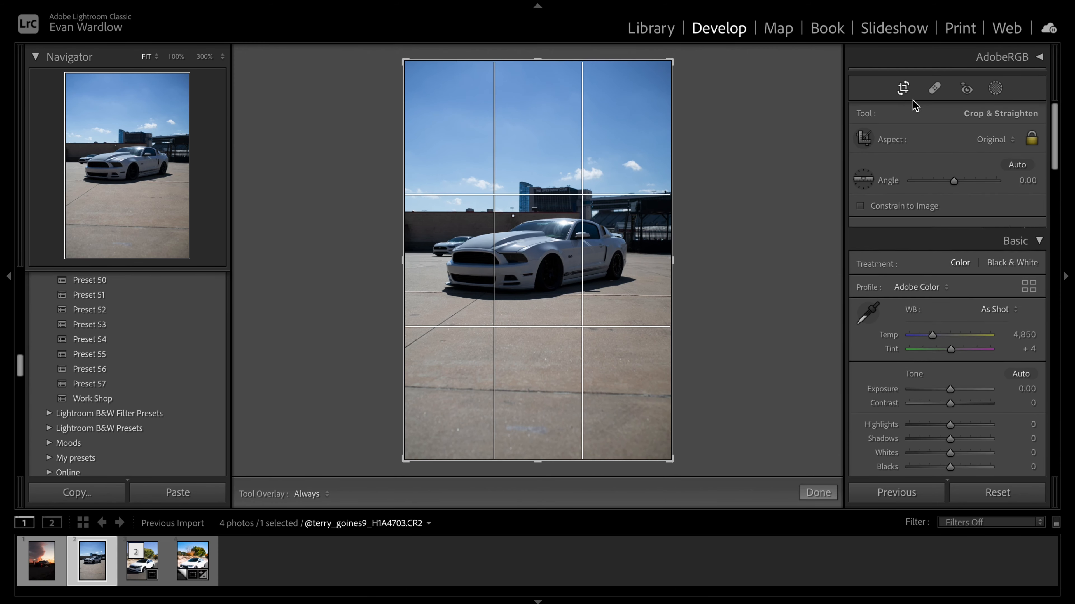
left_click(1006, 139)
left_click(1005, 187)
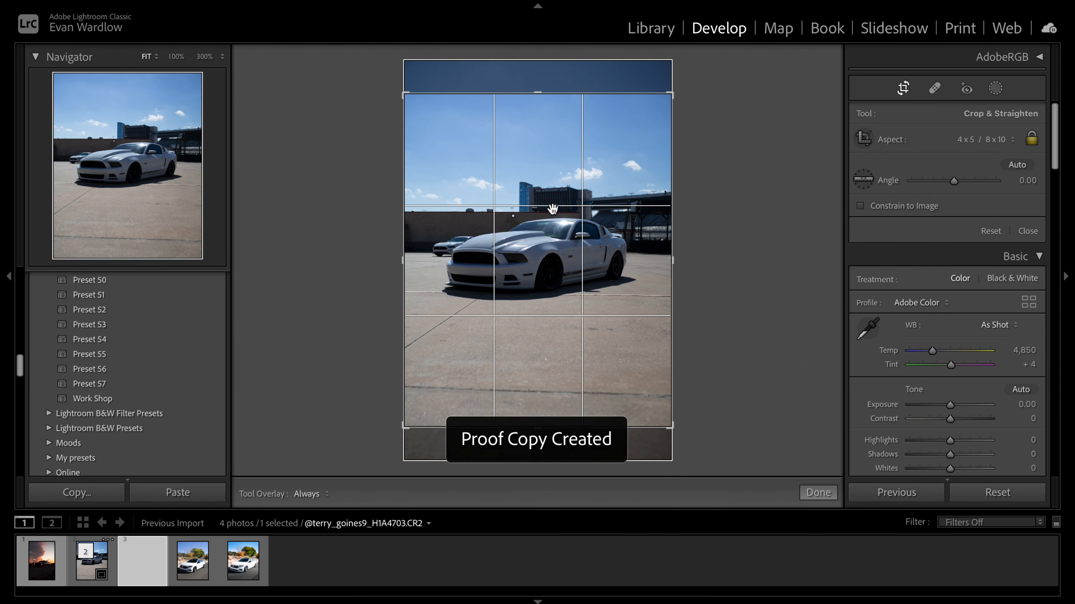
left_click_drag(598, 223, 602, 261)
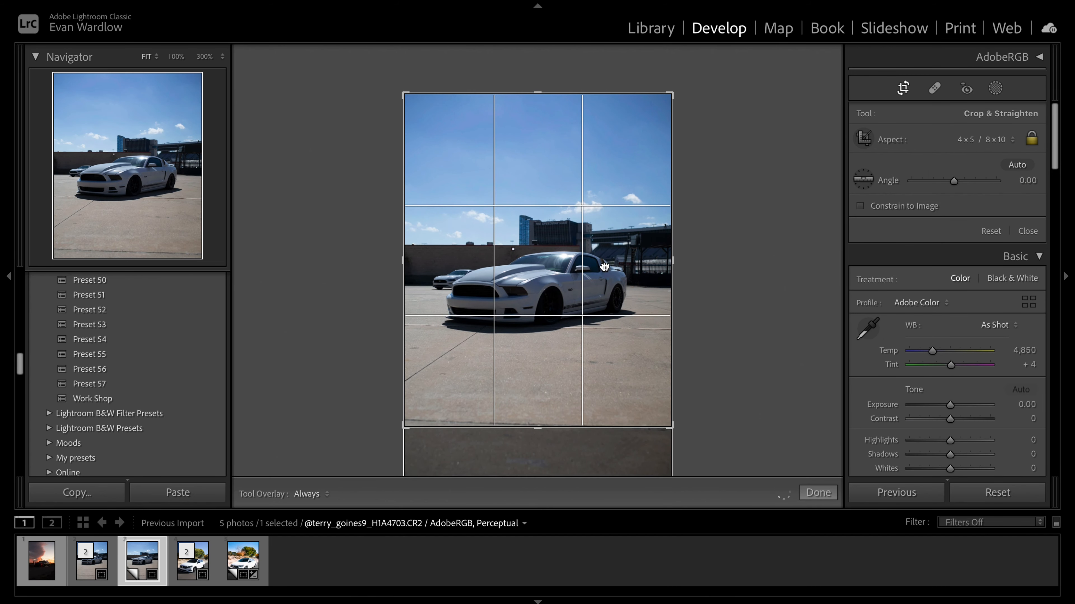
left_click_drag(542, 427, 539, 423)
left_click_drag(675, 428, 676, 429)
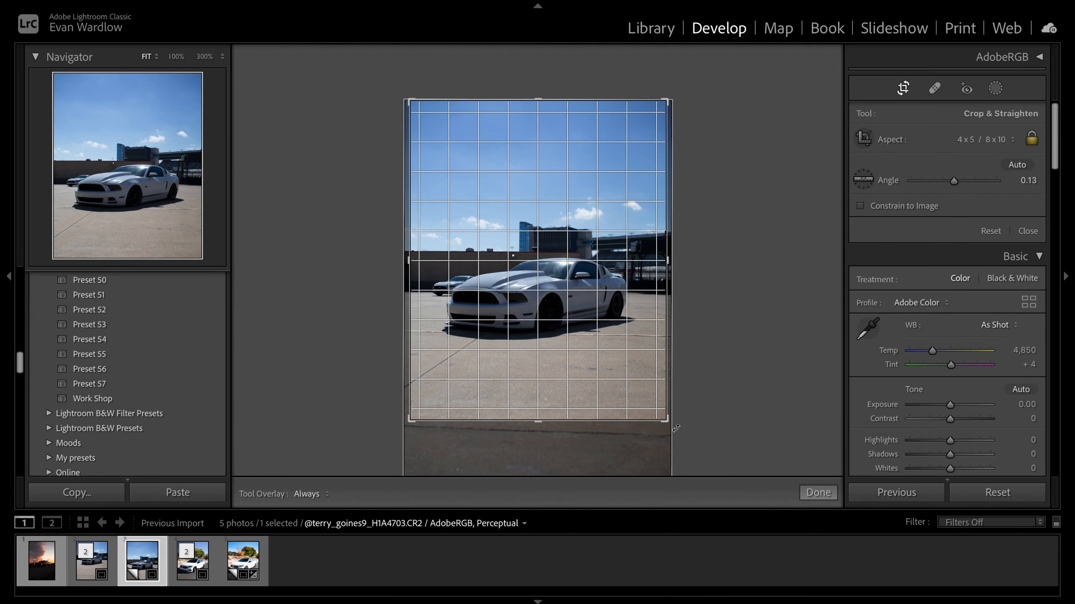
left_click(903, 90)
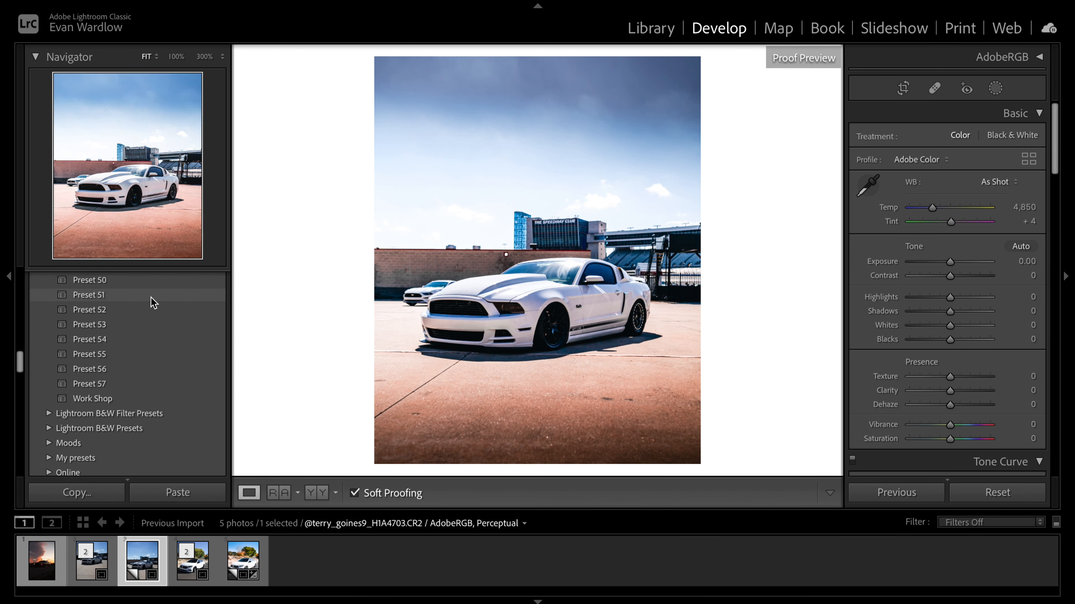
Step: Preview the numbered presets on the Mustang photo and apply Preset 54
scroll(152, 297, "up", 1)
scroll(152, 297, "up", 1)
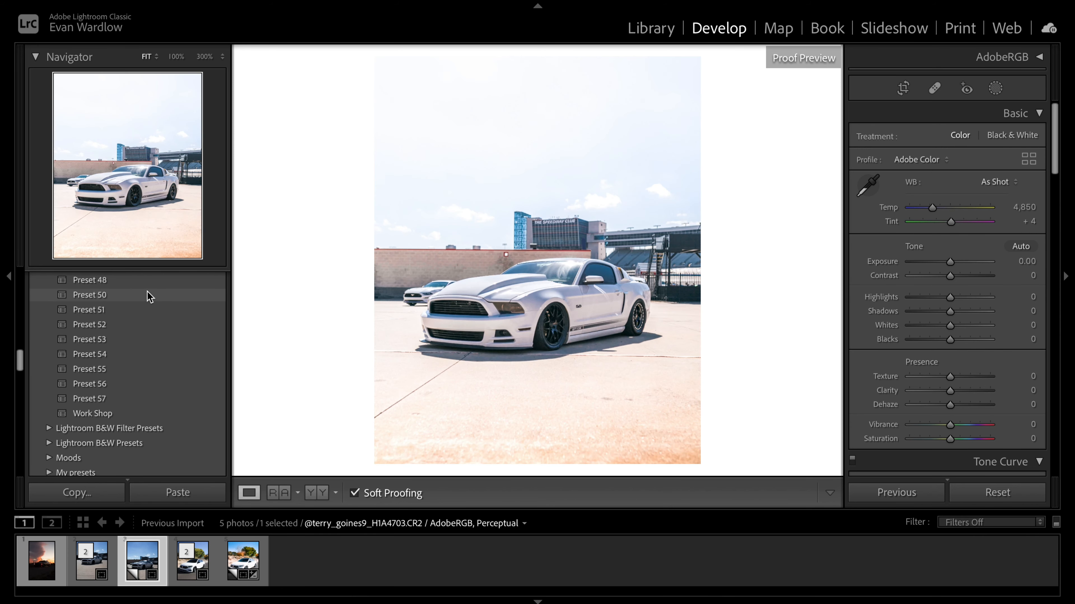
scroll(146, 288, "up", 2)
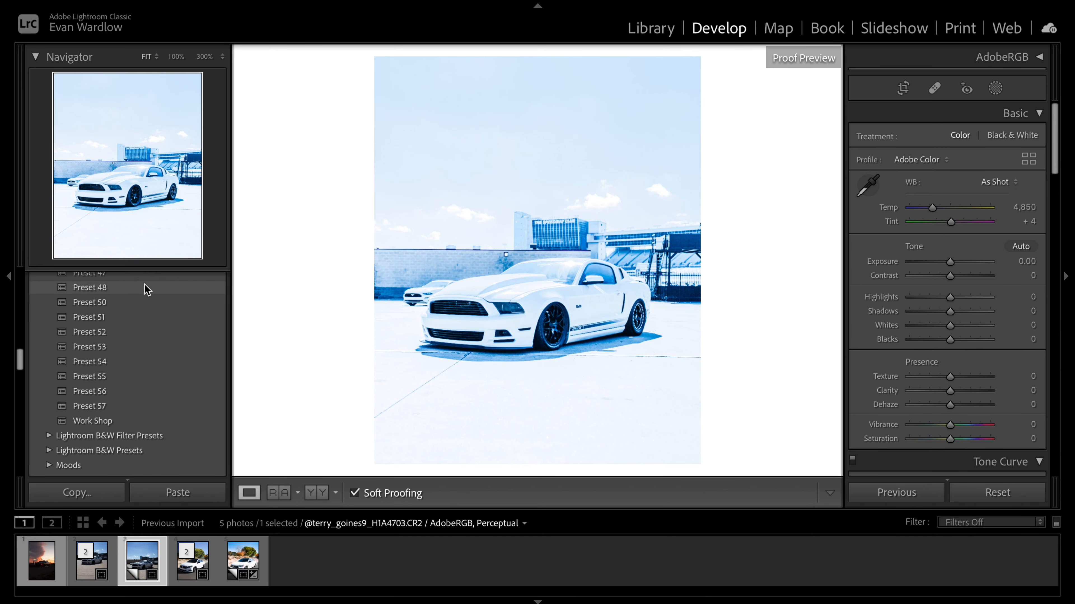
scroll(146, 288, "up", 1)
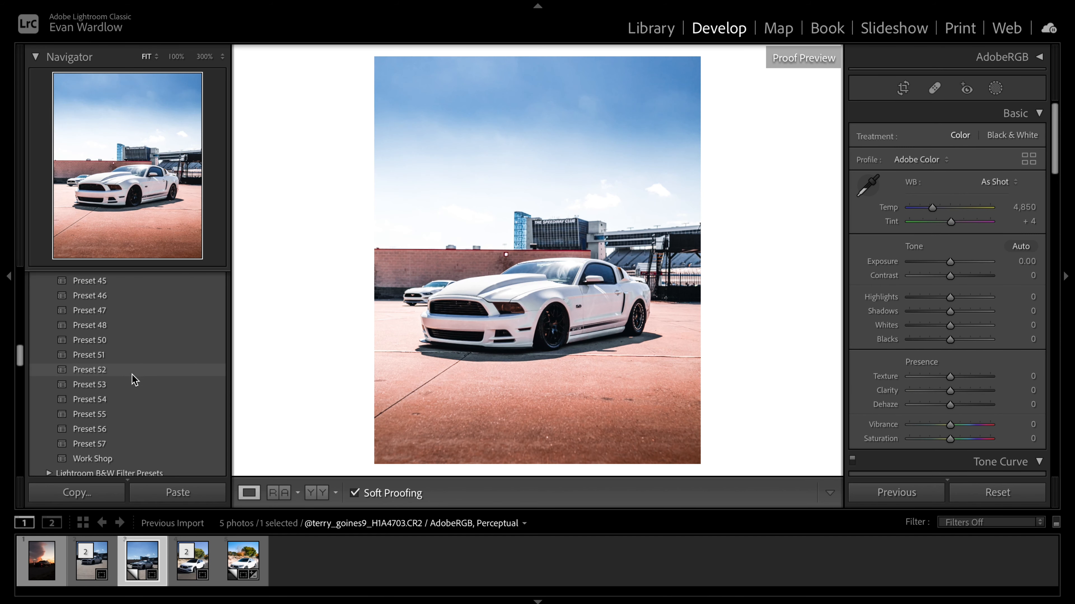
scroll(136, 354, "up", 3)
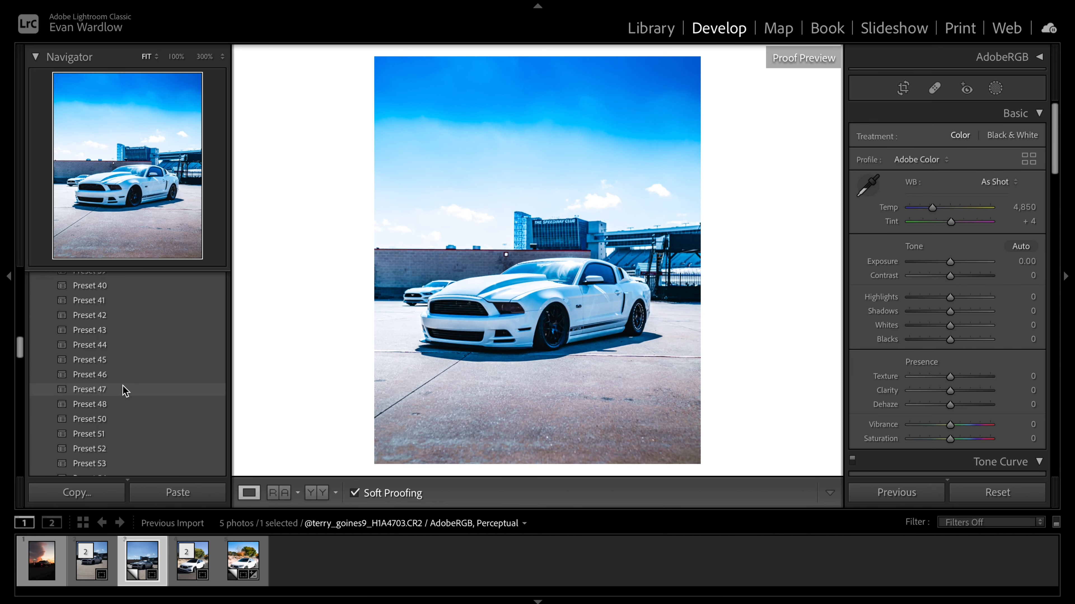
scroll(126, 390, "down", 1)
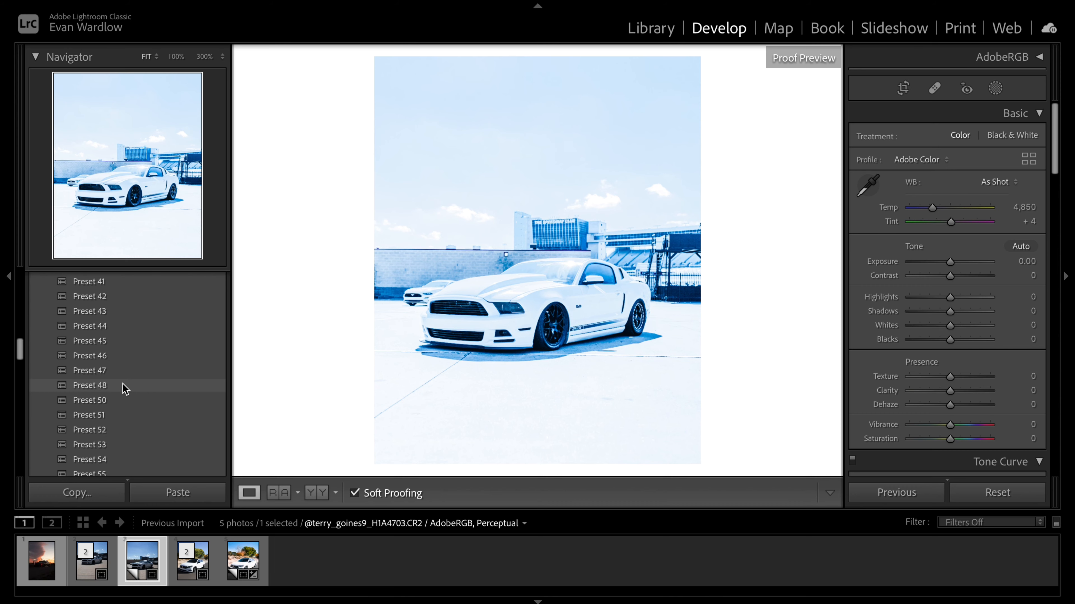
scroll(125, 389, "down", 1)
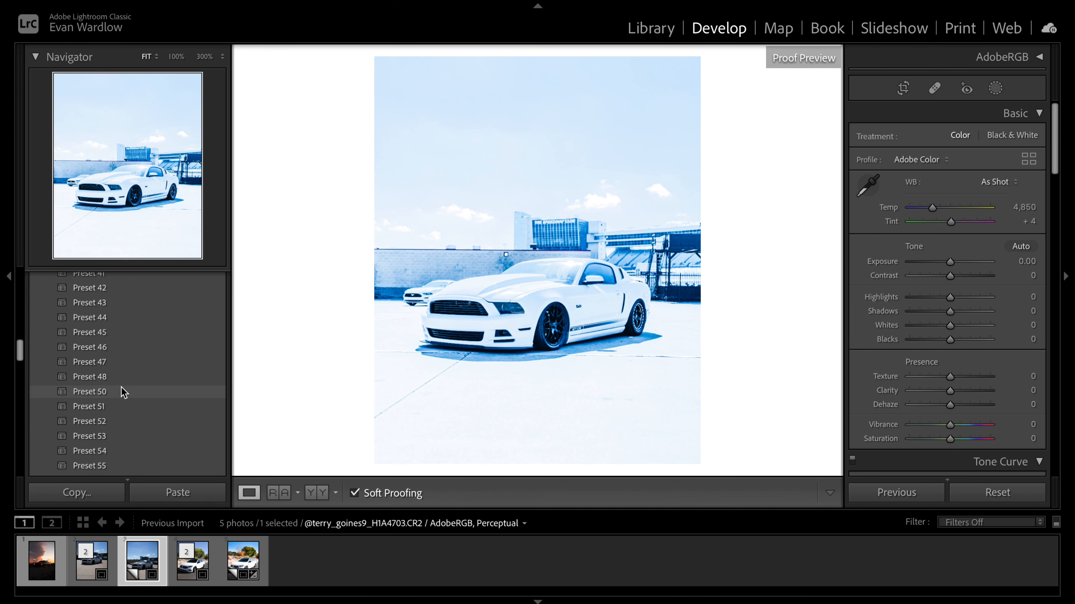
scroll(121, 389, "down", 1)
scroll(120, 391, "down", 5)
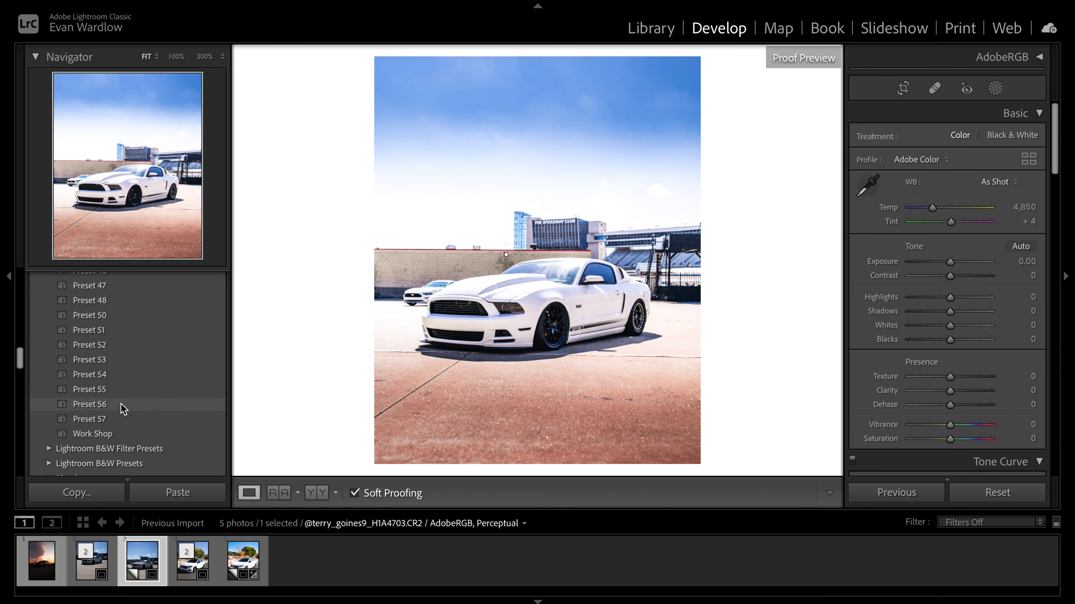
left_click(124, 371)
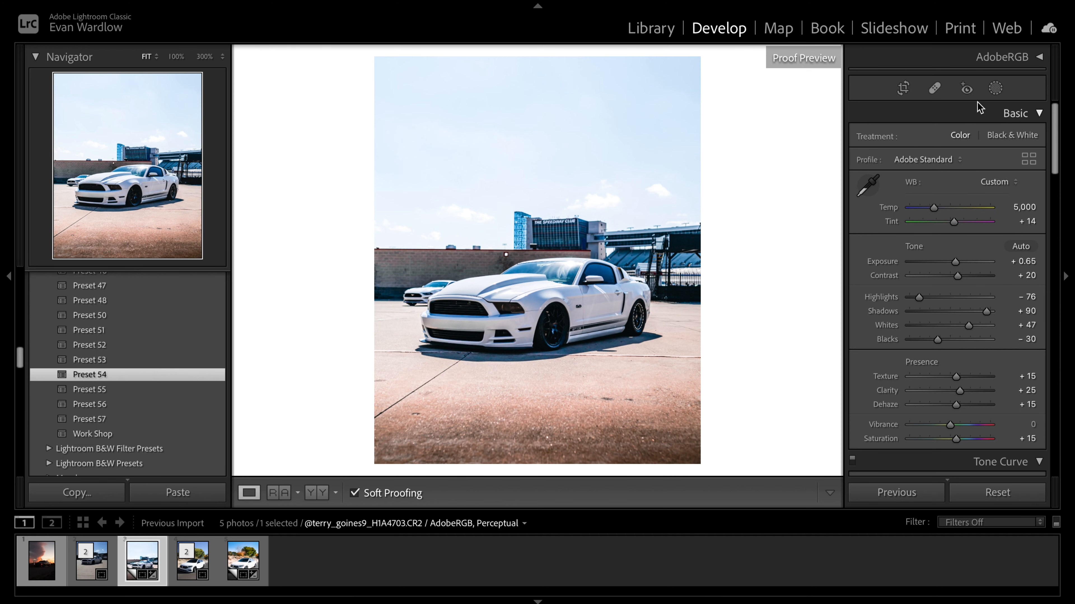
Step: Delete Mask 1, the preset's extra linear gradient that darkens the lowest part of the foreground
left_click(1005, 92)
left_click(715, 144)
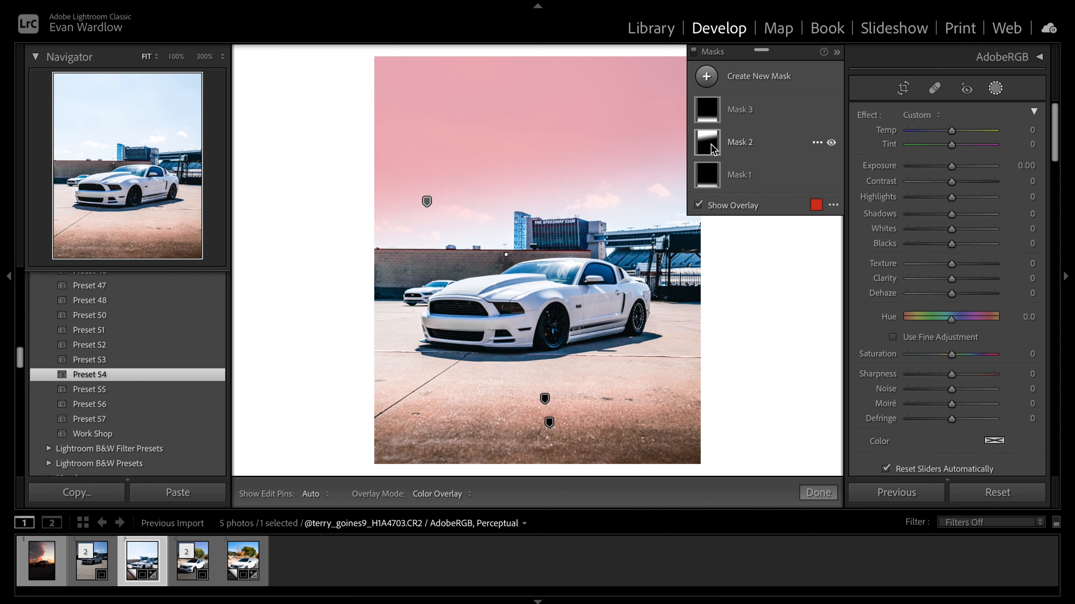
left_click(712, 204)
left_click(738, 174)
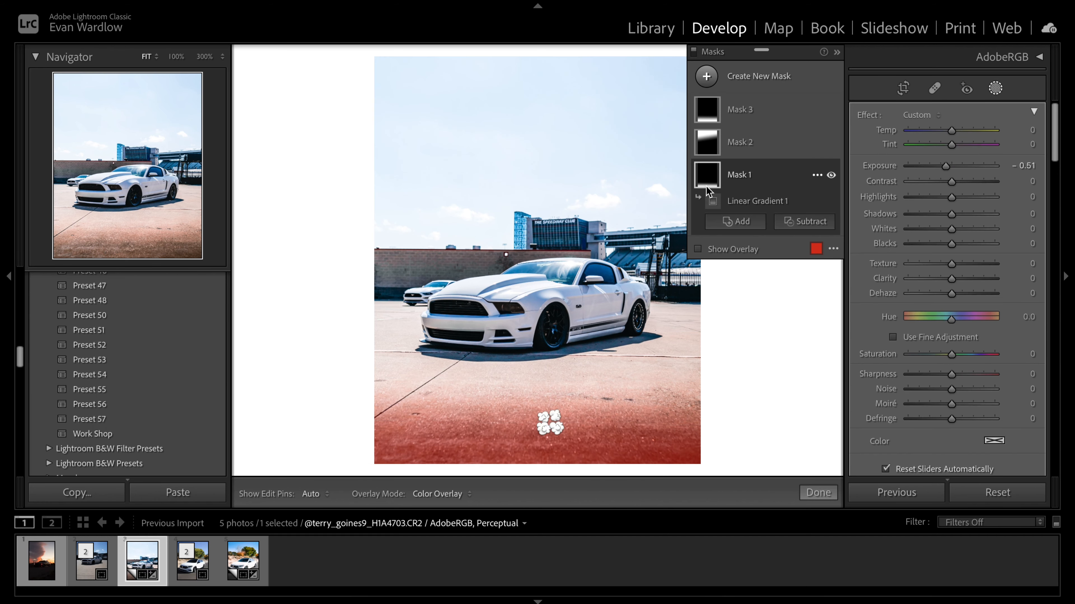
Step: Set the Mask 3 ground gradient's Exposure to -0.48 and Temp to -9, and close masking
left_click(720, 109)
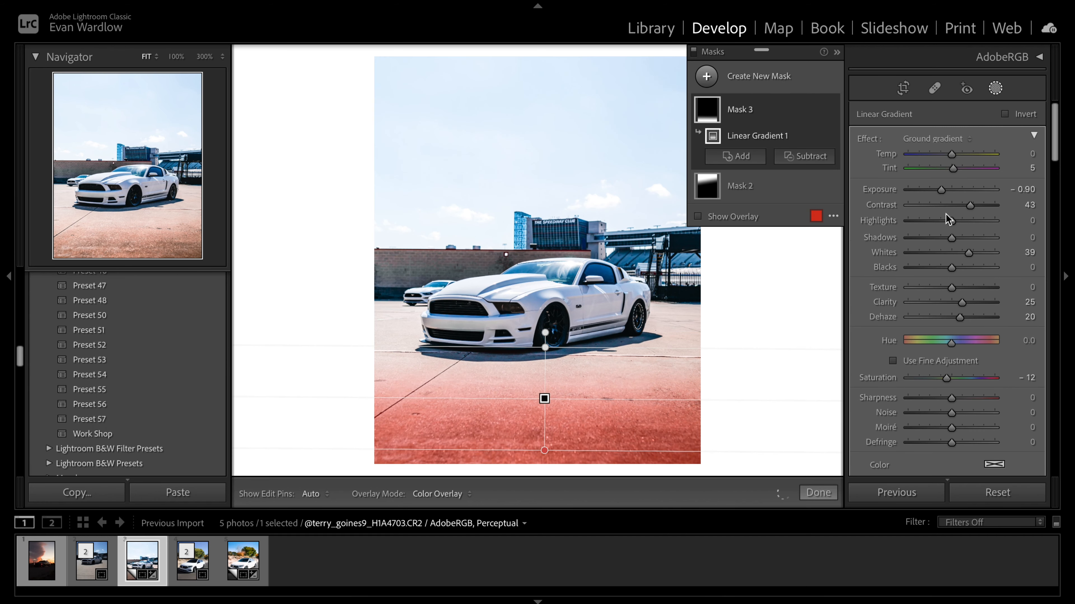
left_click_drag(945, 194, 943, 193)
left_click_drag(952, 157, 949, 161)
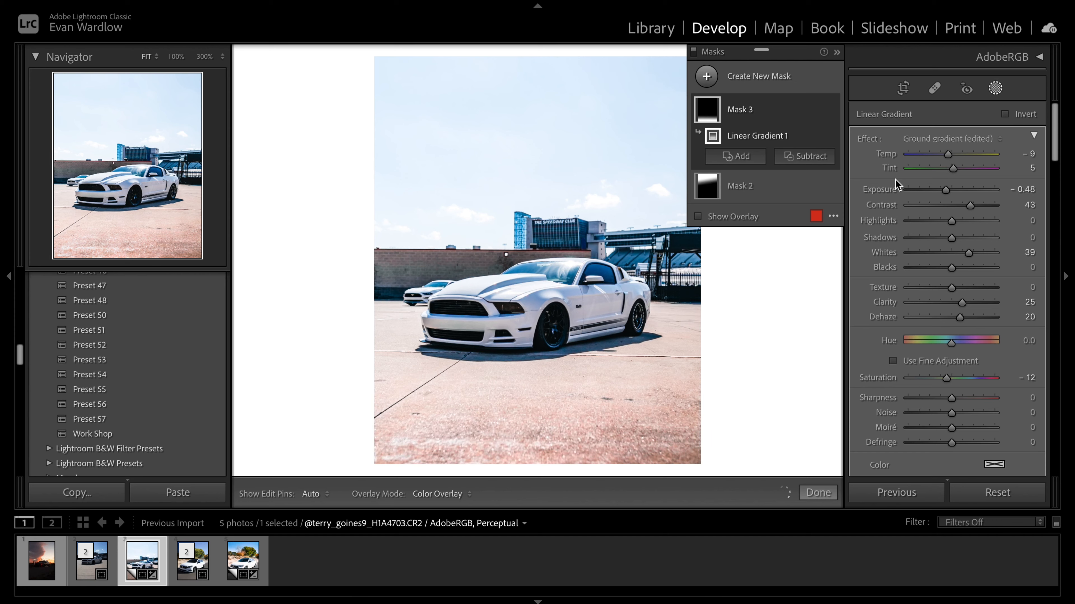
left_click(995, 89)
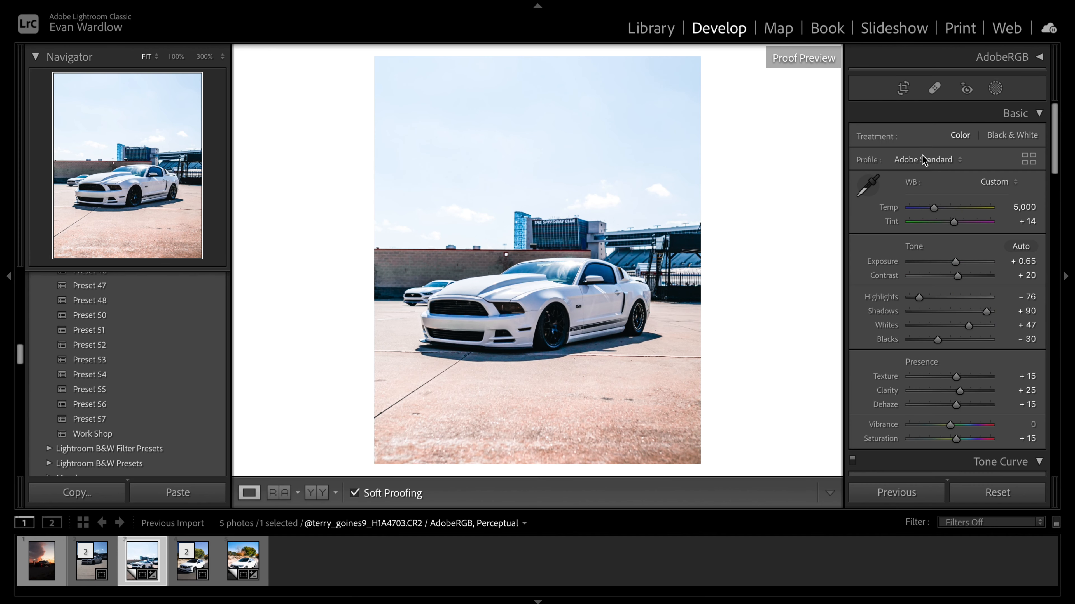
Step: Set the Mask 2 sky gradient's Exposure to -1.42 and reposition it to fade from the photo's upper edge down to the car
left_click(996, 89)
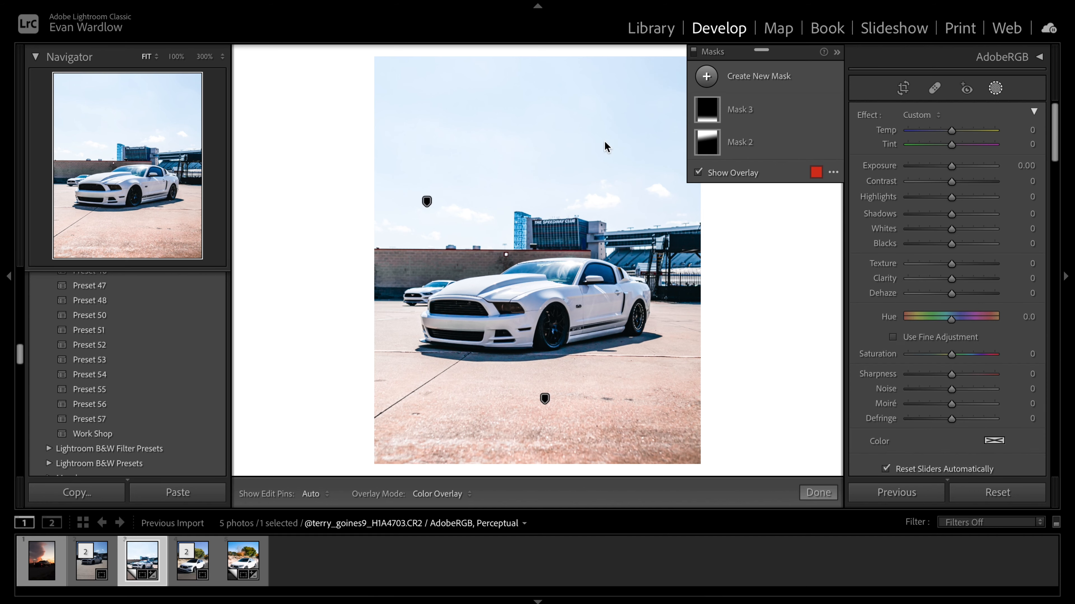
left_click(719, 141)
key("o")
left_click_drag(428, 201, 475, 222)
left_click_drag(593, 204, 606, 211)
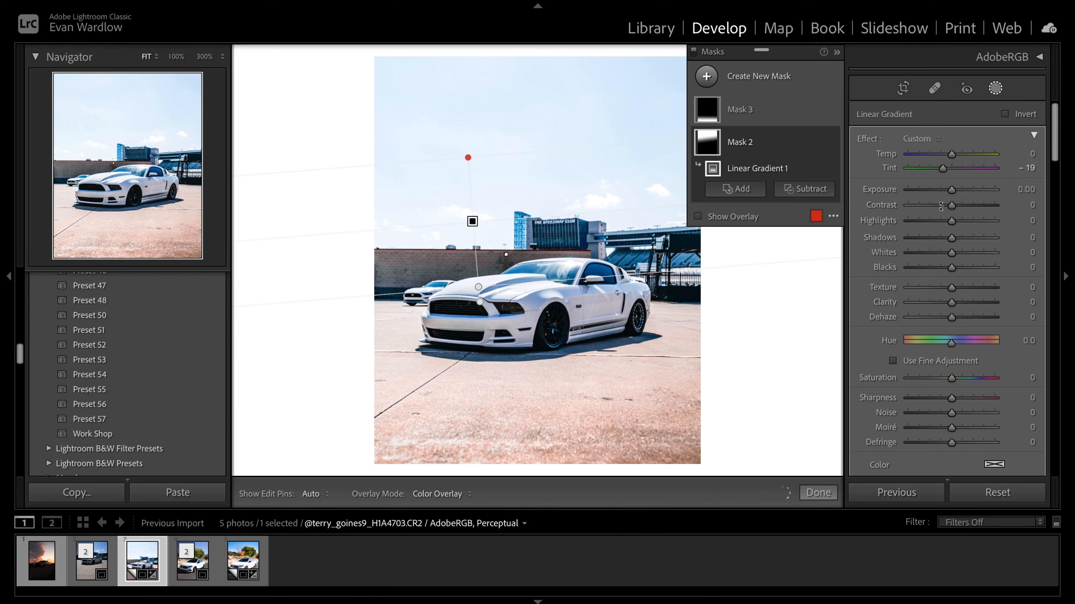
left_click_drag(957, 190, 935, 190)
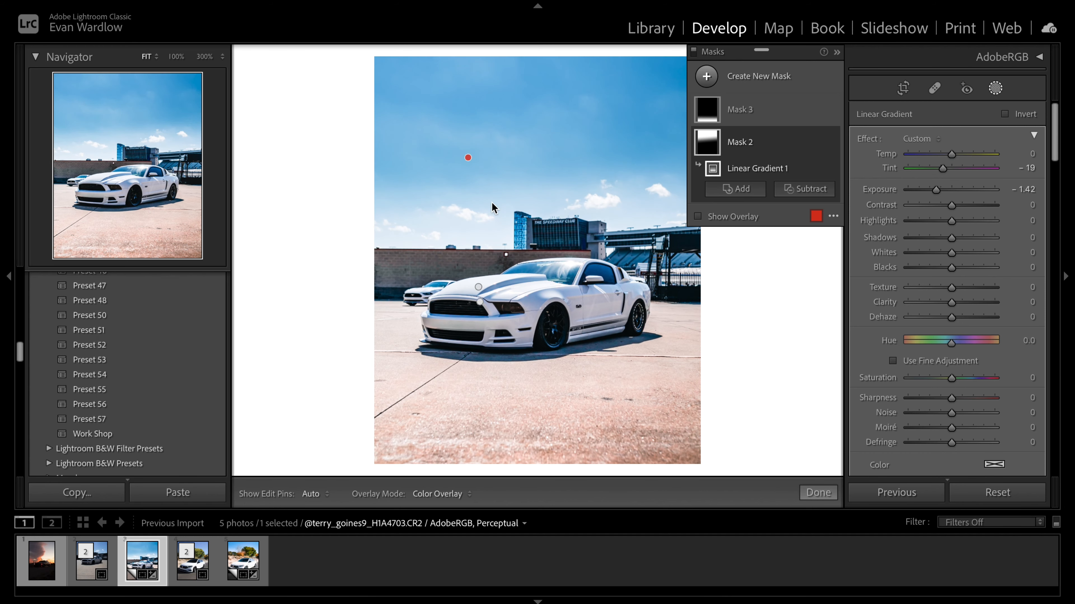
left_click_drag(475, 219, 492, 122)
left_click_drag(522, 187, 529, 269)
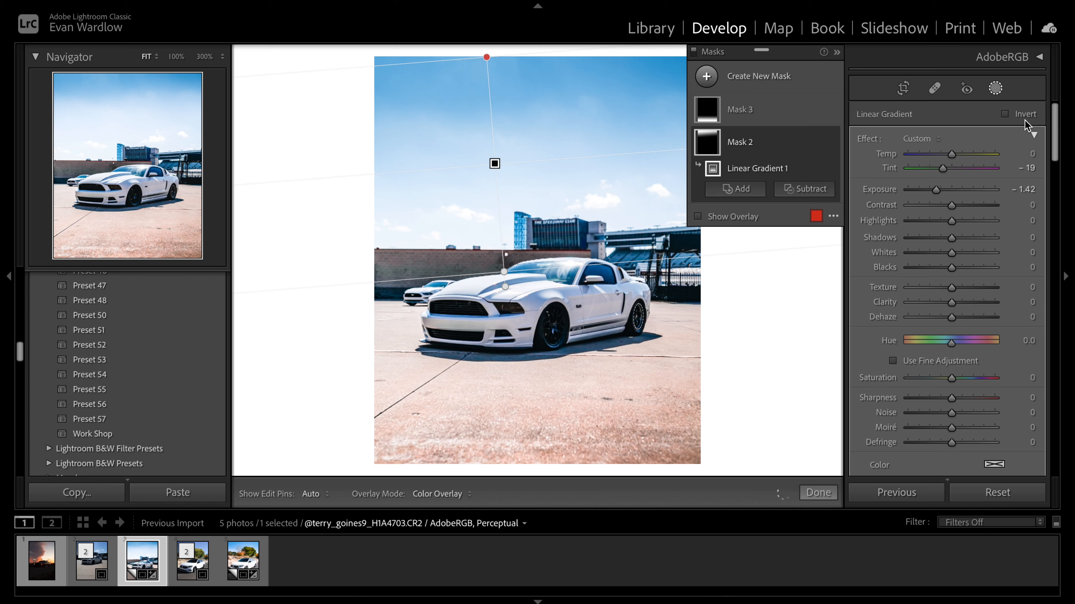
left_click(995, 87)
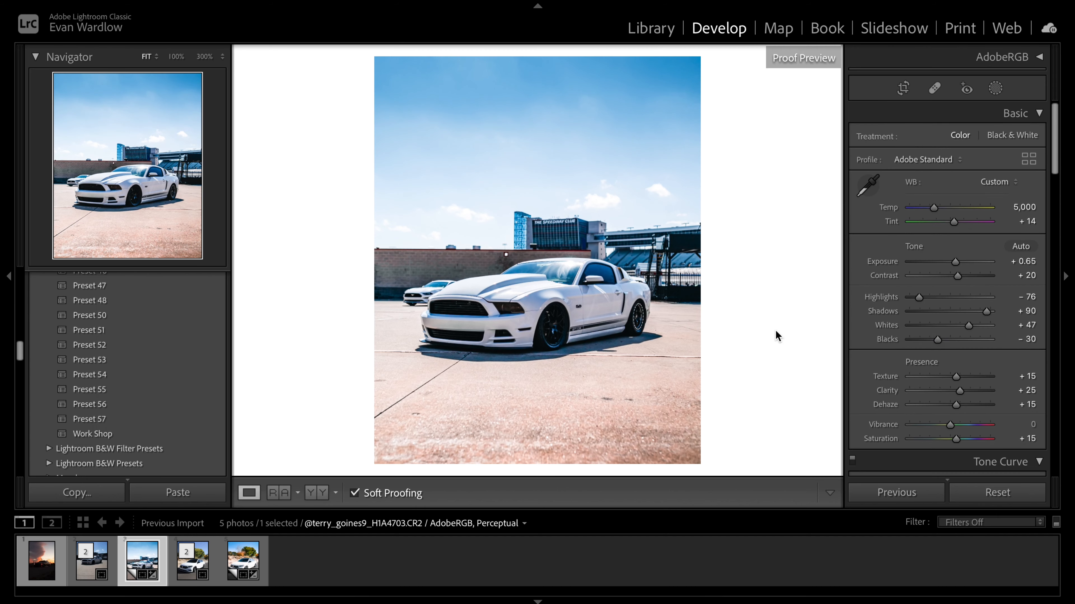
Step: Compare the edited Mustang side by side with its unedited copy as reference photo and return to the single-photo view
left_click(994, 88)
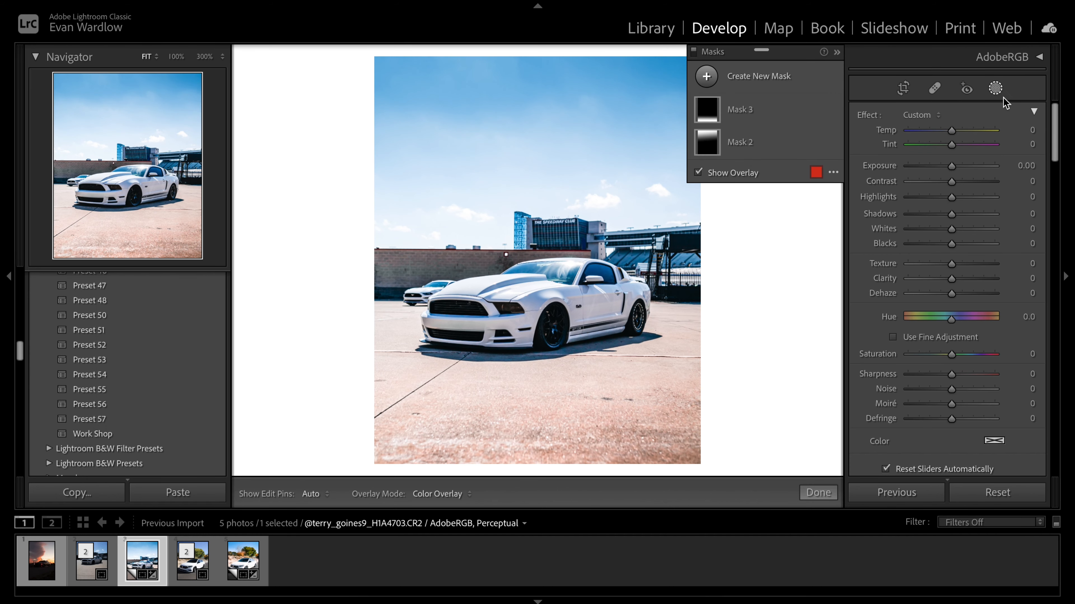
key("shift+w")
left_click(279, 493)
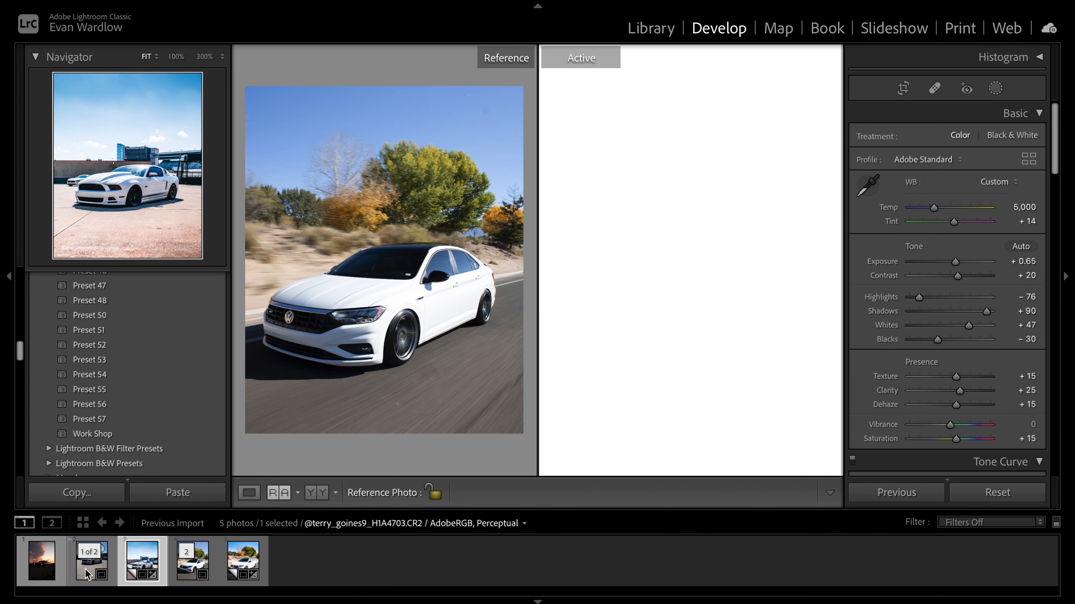
left_click_drag(87, 575, 368, 335)
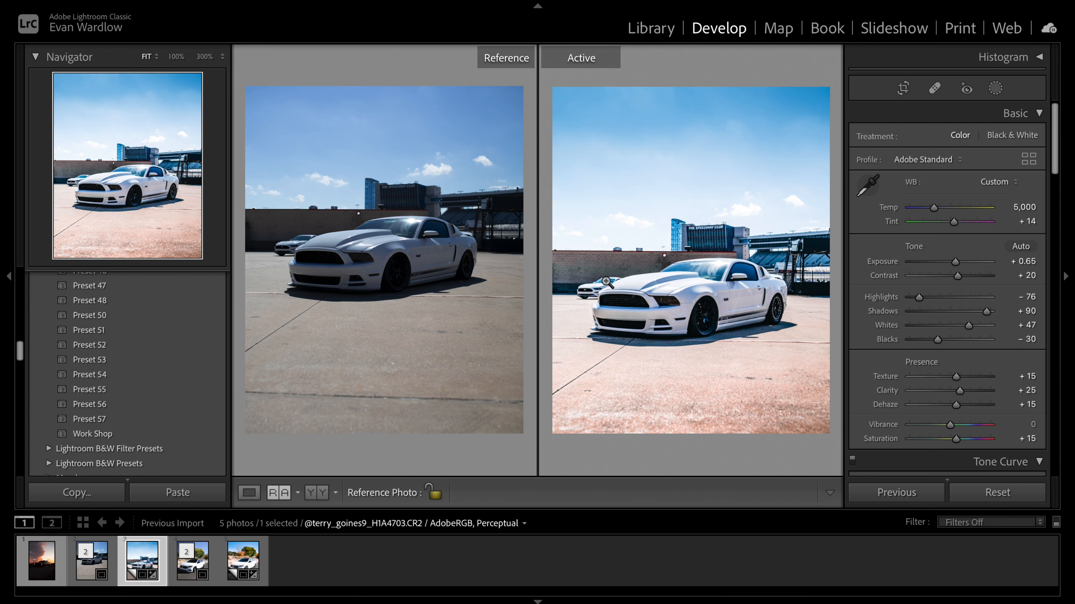
left_click(249, 493)
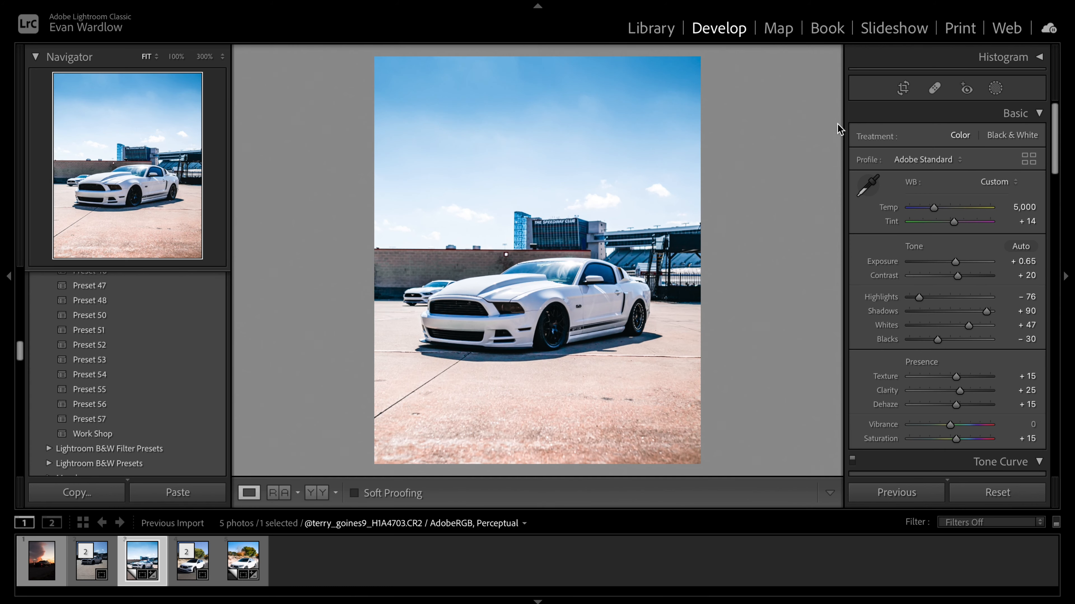
Step: Adjust the yellow and orange ranges in HSL/Color to shift the pavement from pink toward a natural tan
scroll(964, 266, "down", 10)
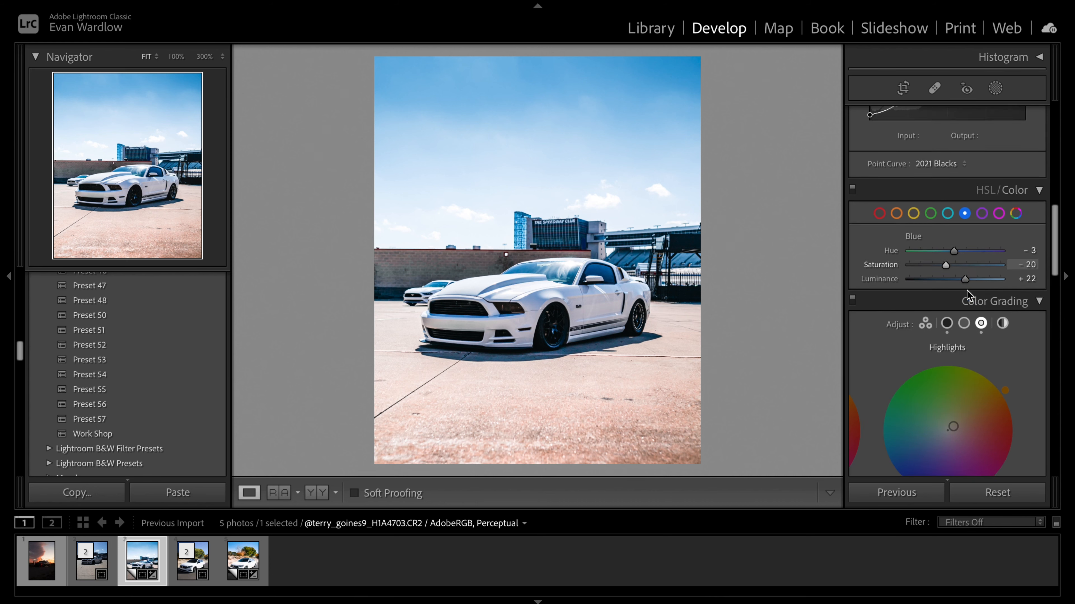
scroll(966, 290, "down", 1)
left_click(913, 174)
mouse_move(958, 212)
left_mouse_down()
mouse_move(944, 214)
mouse_move(957, 215)
left_mouse_up()
left_click(896, 174)
Step: Lower the Color Grading balance slightly, further toward the shadows
scroll(998, 352, "down", 5)
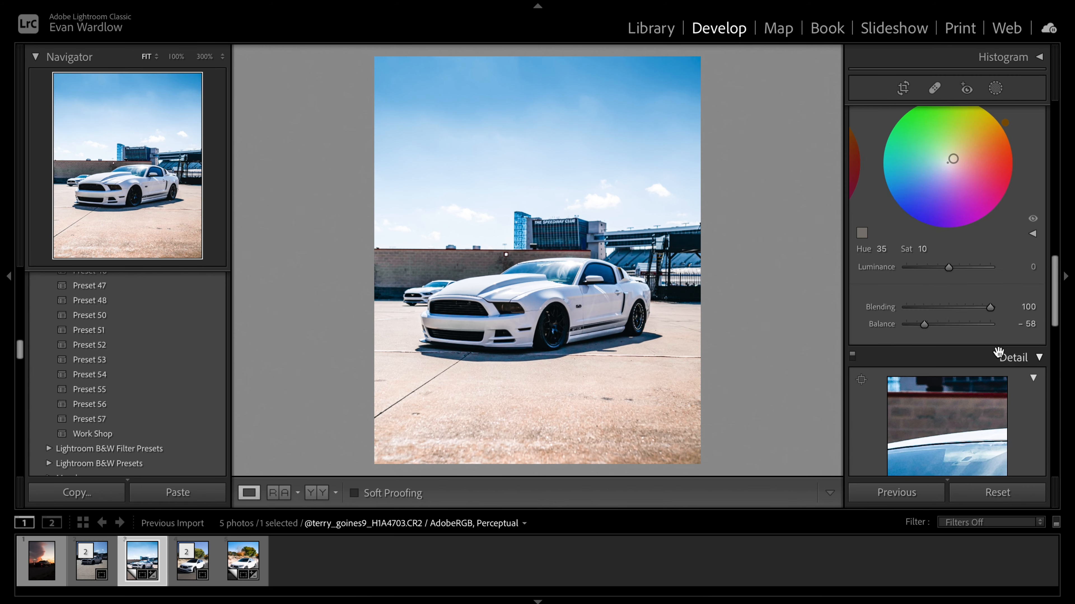
scroll(998, 352, "down", 1)
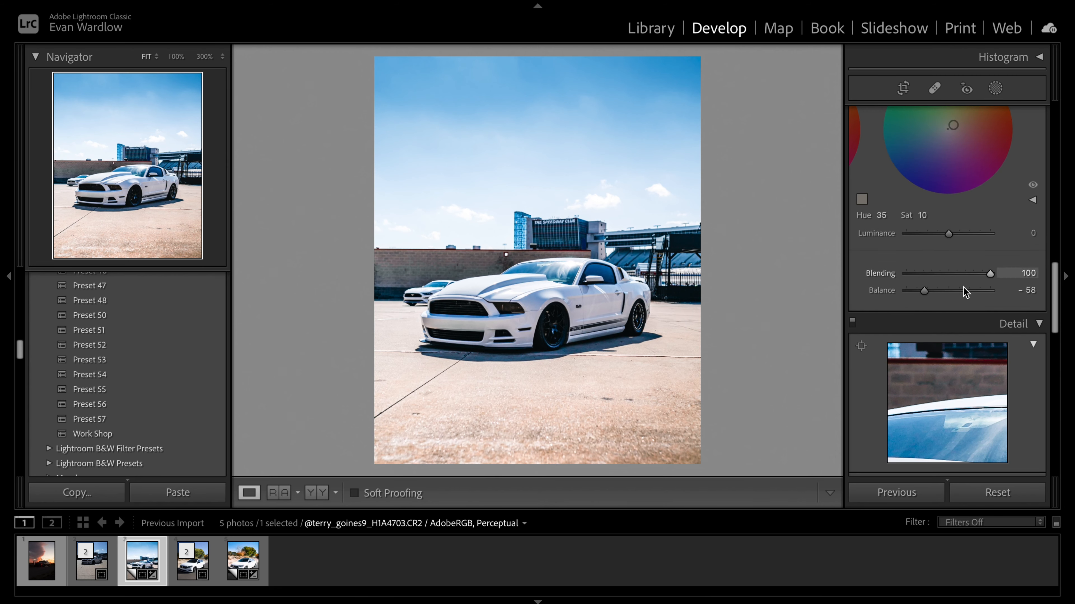
mouse_move(926, 292)
left_mouse_down()
mouse_move(907, 292)
mouse_move(973, 297)
mouse_move(896, 296)
mouse_move(918, 300)
left_mouse_up()
scroll(942, 280, "up", 5)
scroll(944, 267, "up", 10)
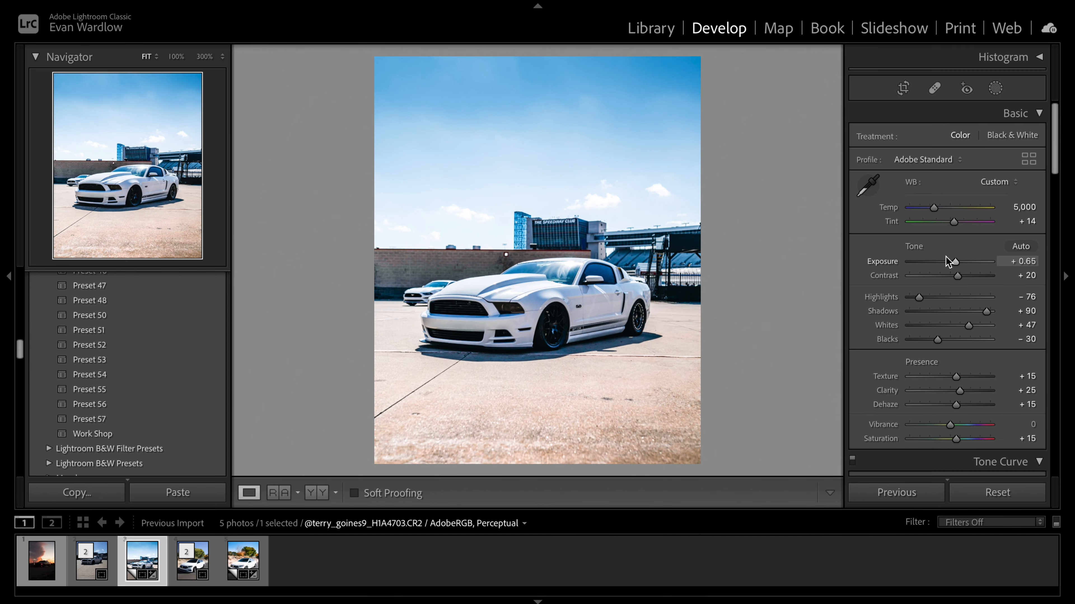
Step: Add a radial gradient mask with Feather 81 covering the Mustang's front wheel
left_click(571, 326)
left_click_drag(681, 295, 710, 124)
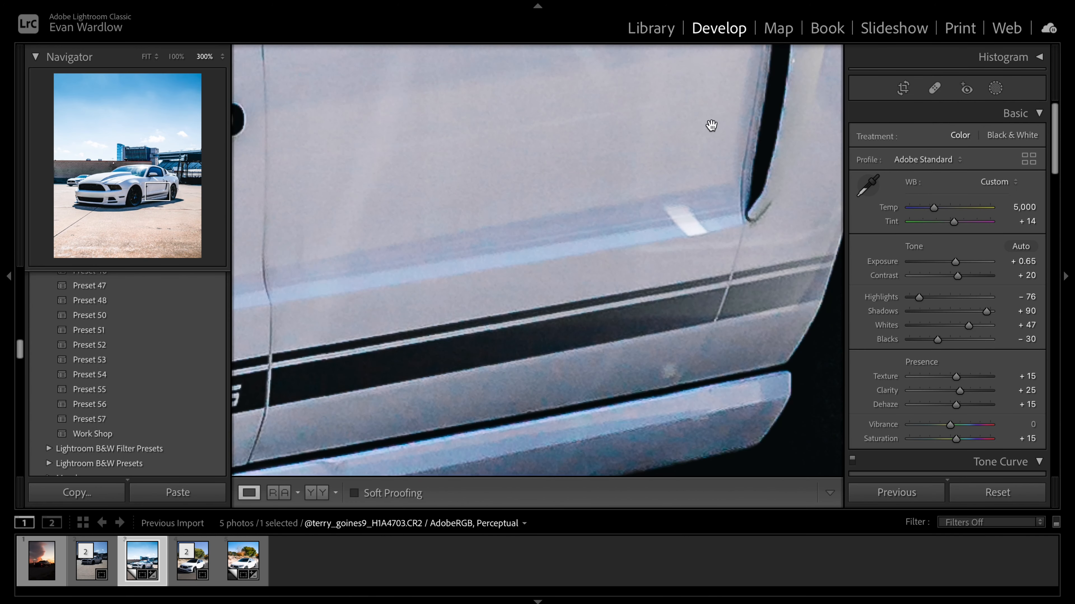
left_click(176, 57)
left_click_drag(402, 257, 554, 254)
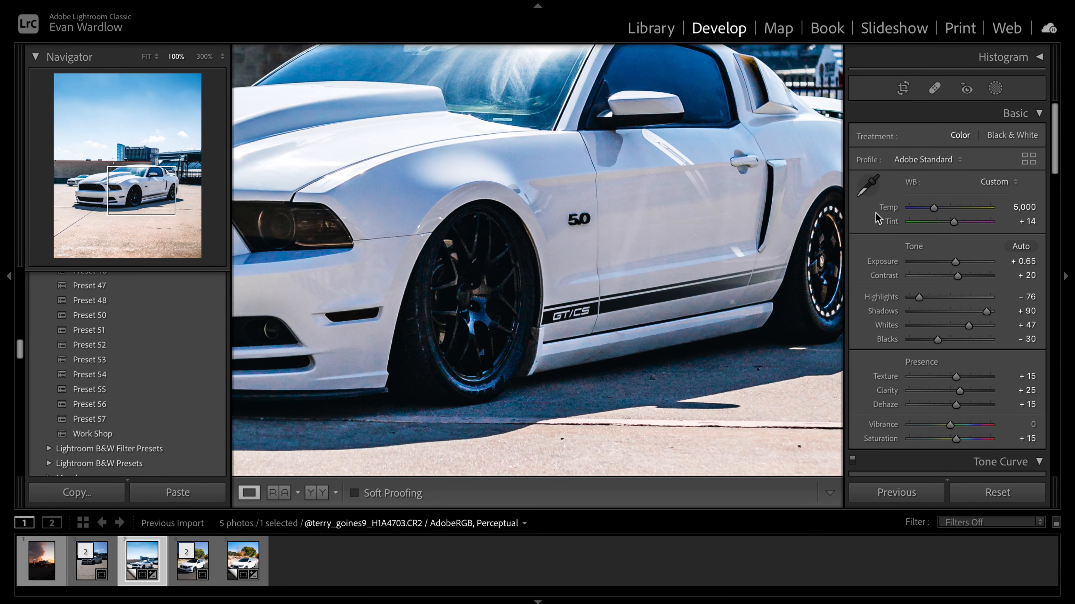
left_click(995, 88)
left_click(706, 76)
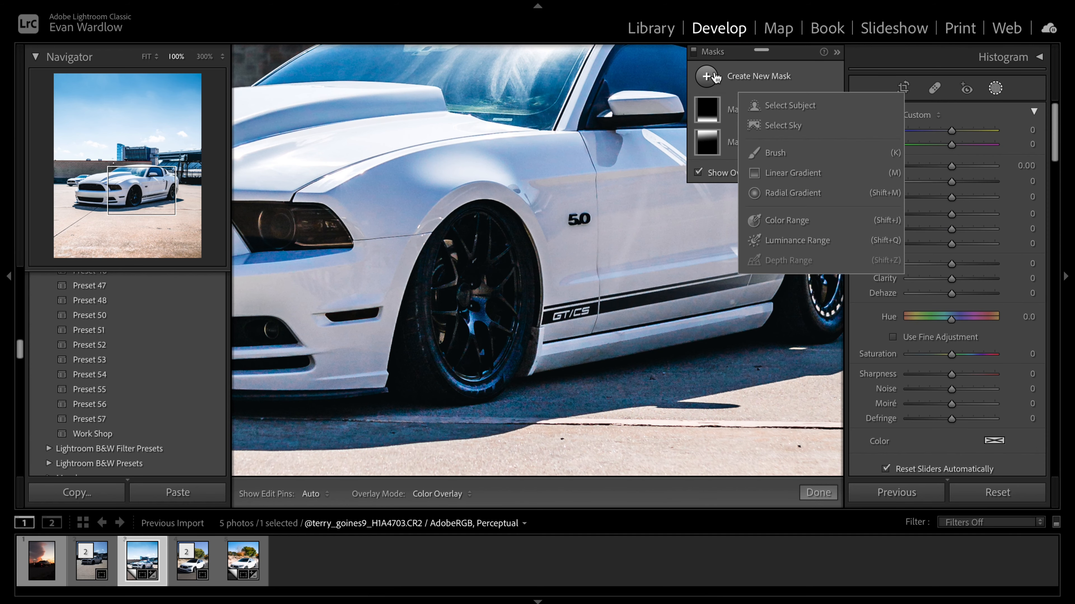
left_click(791, 193)
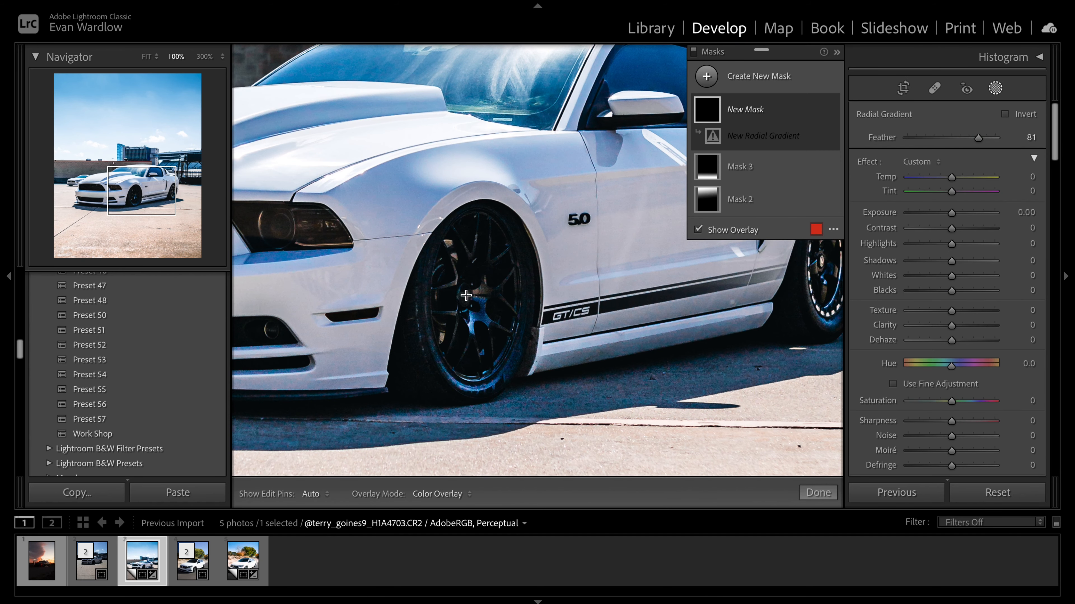
left_click_drag(466, 295, 489, 348)
left_click_drag(510, 372, 520, 377)
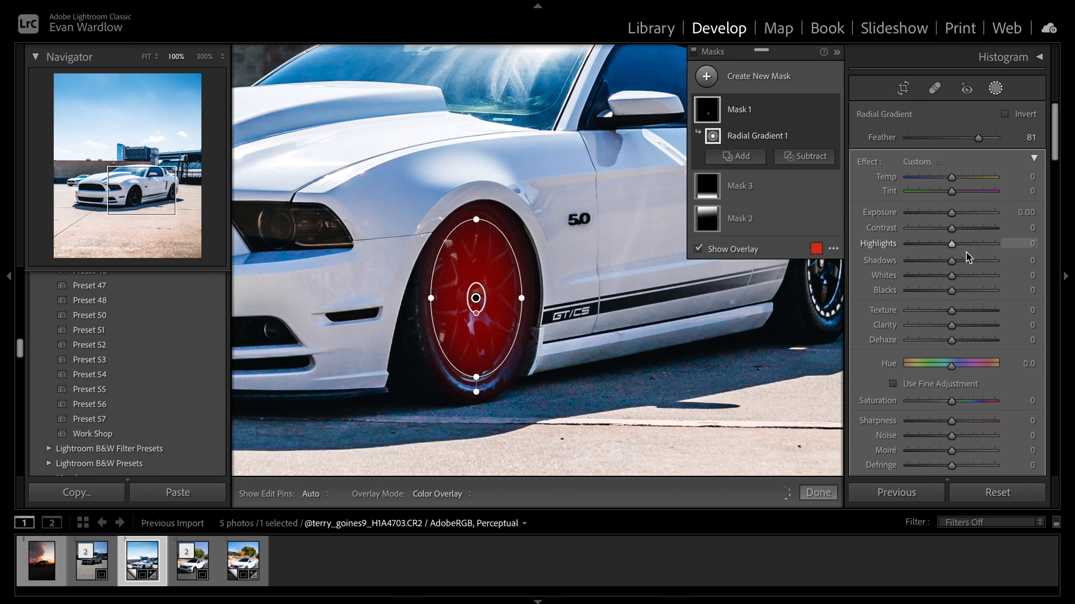
Step: Hide the mask overlay, raise the front wheel mask's Shadows slightly and close masking
key("o")
left_click_drag(951, 261, 963, 264)
left_click(995, 89)
Step: Review the lens correction and calibration settings and inspect the Mustang's grille, headlight and hood at 100%
scroll(1011, 217, "down", 20)
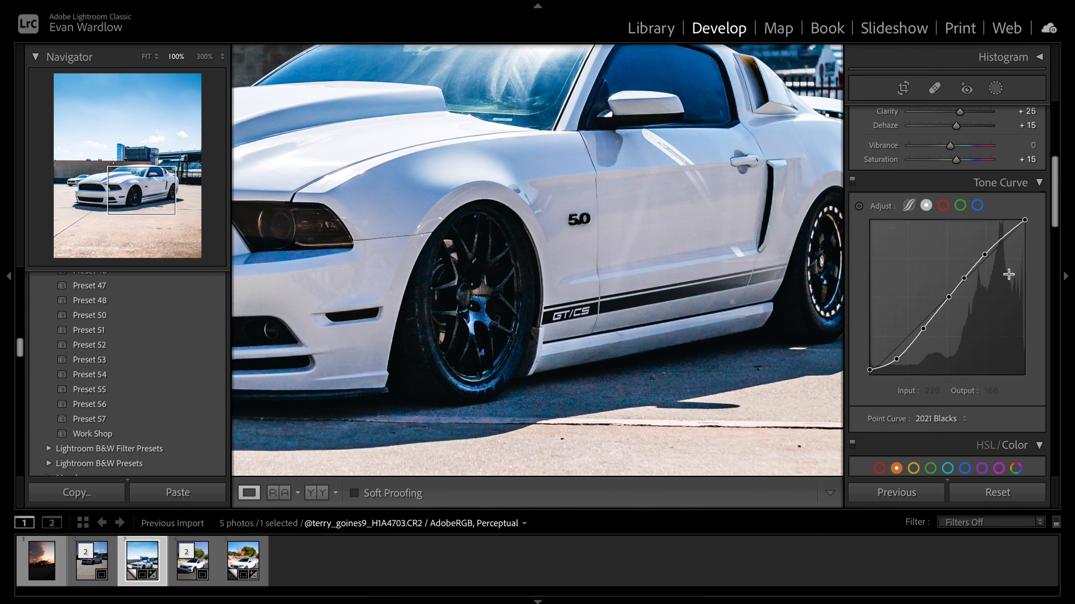
scroll(1001, 286, "down", 5)
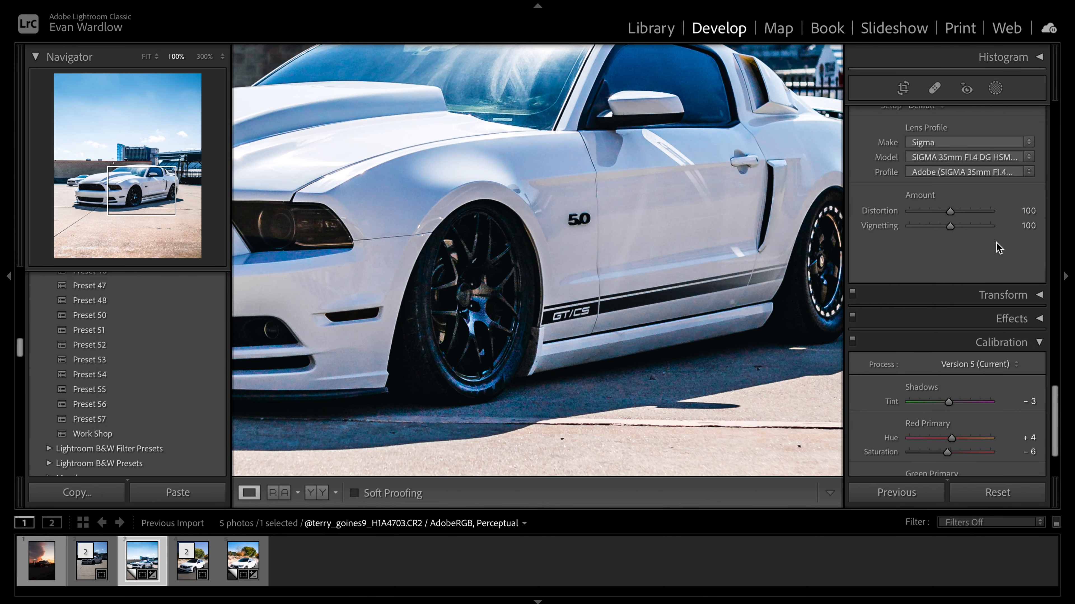
scroll(964, 200, "down", 1)
scroll(964, 200, "up", 4)
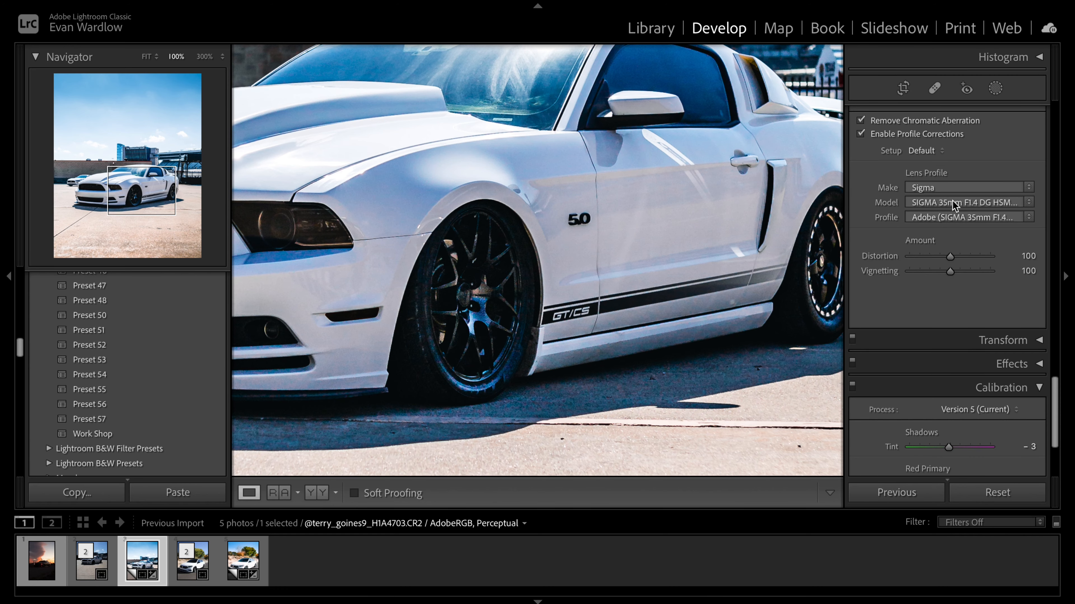
left_click_drag(334, 260, 568, 266)
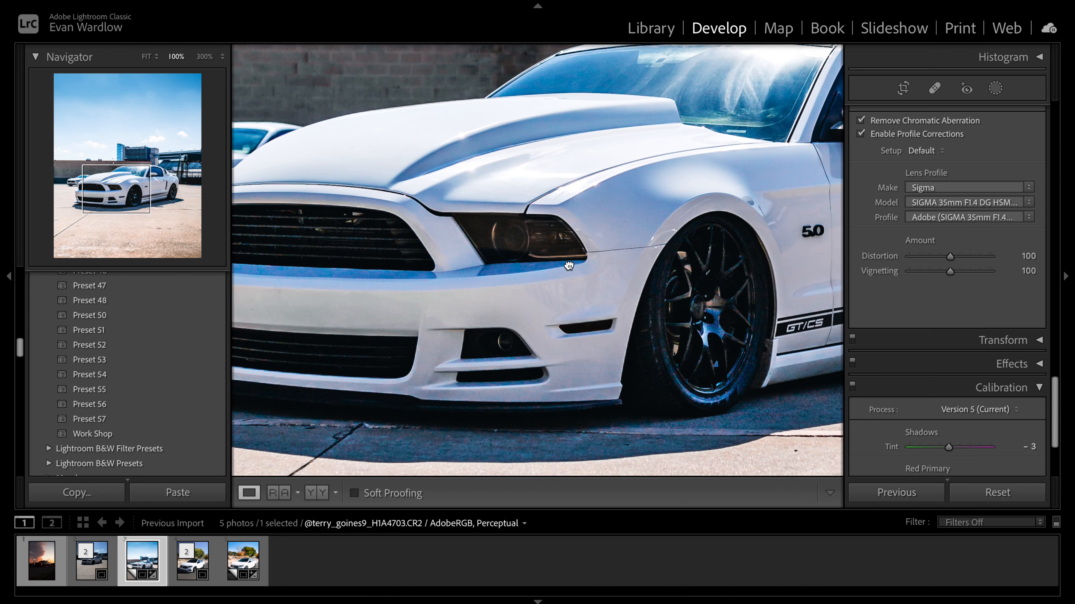
Step: Set the Mustang photo's Shadows to +84 and Blacks to -20
left_click_drag(290, 191, 434, 250)
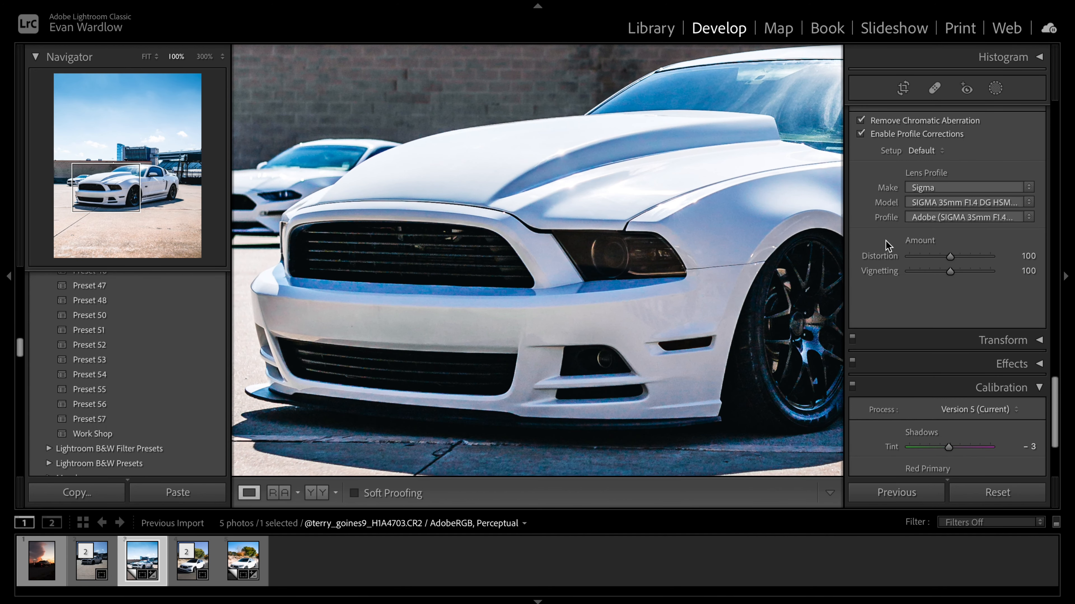
left_click(995, 88)
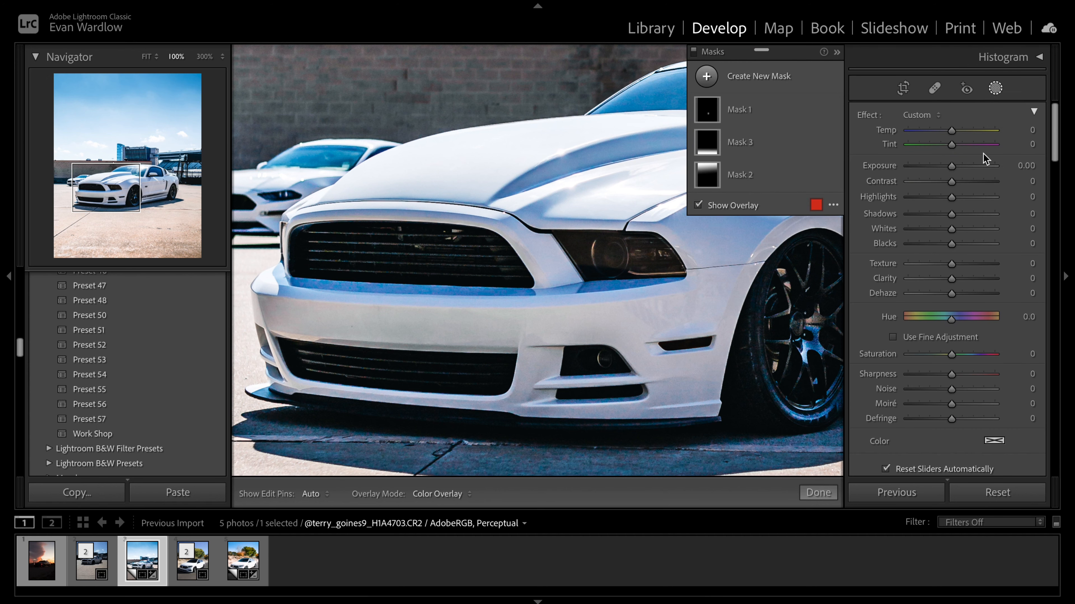
left_click(998, 89)
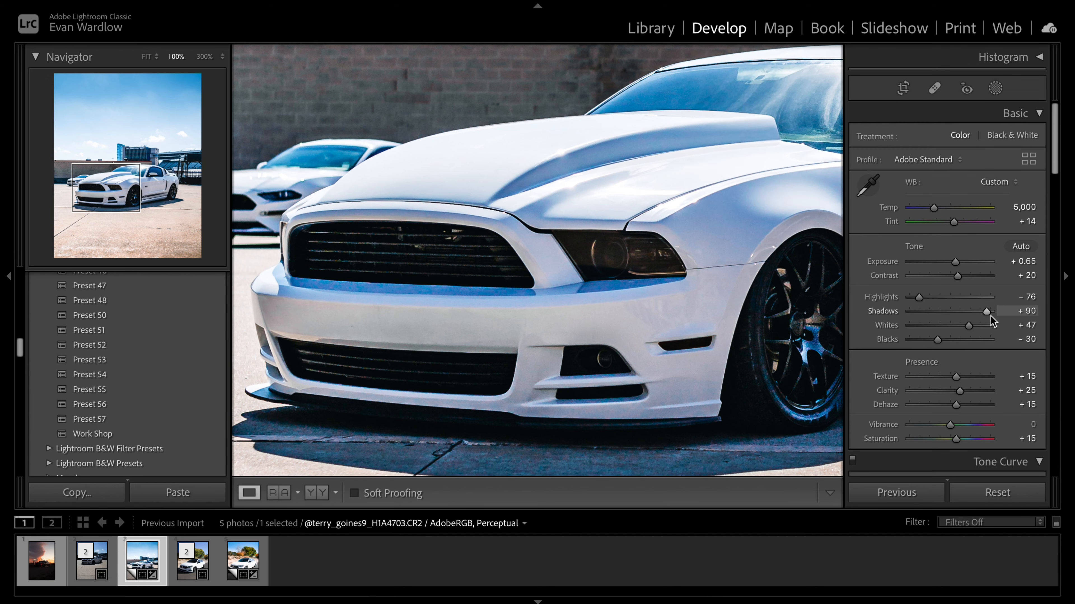
left_click_drag(988, 312, 987, 312)
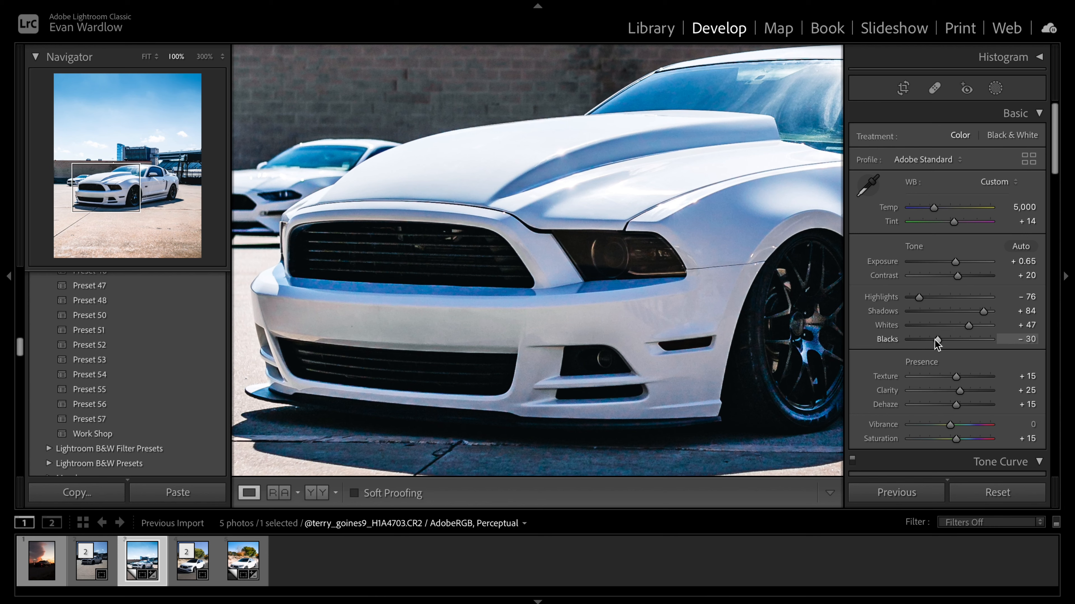
left_click_drag(935, 340, 939, 341)
Step: Set the Mustang photo's Clarity to +10
scroll(982, 356, "down", 3)
left_click(1029, 309)
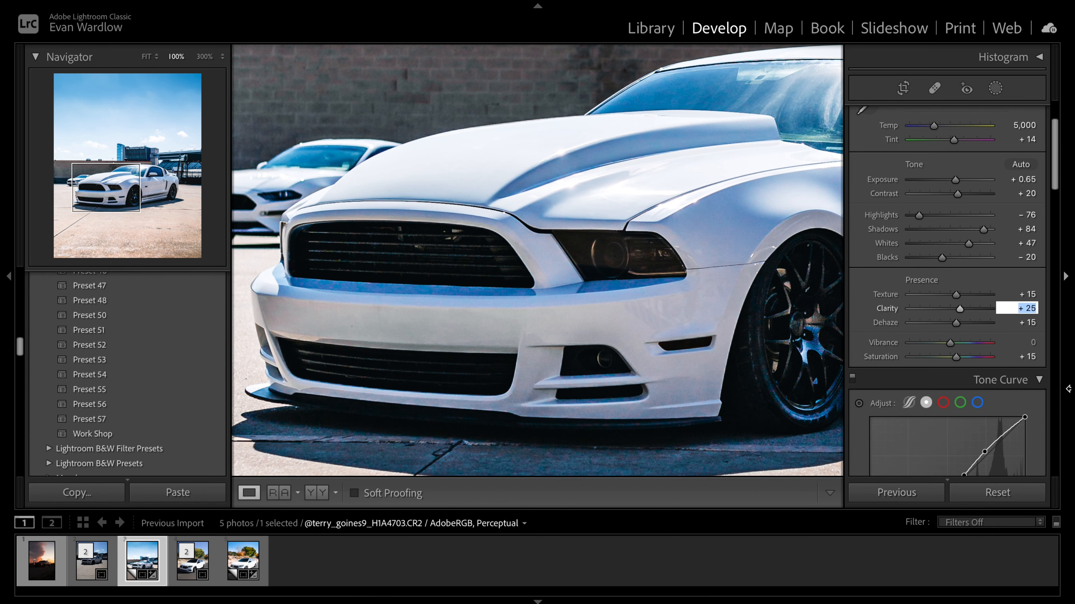
type("10")
key("Return")
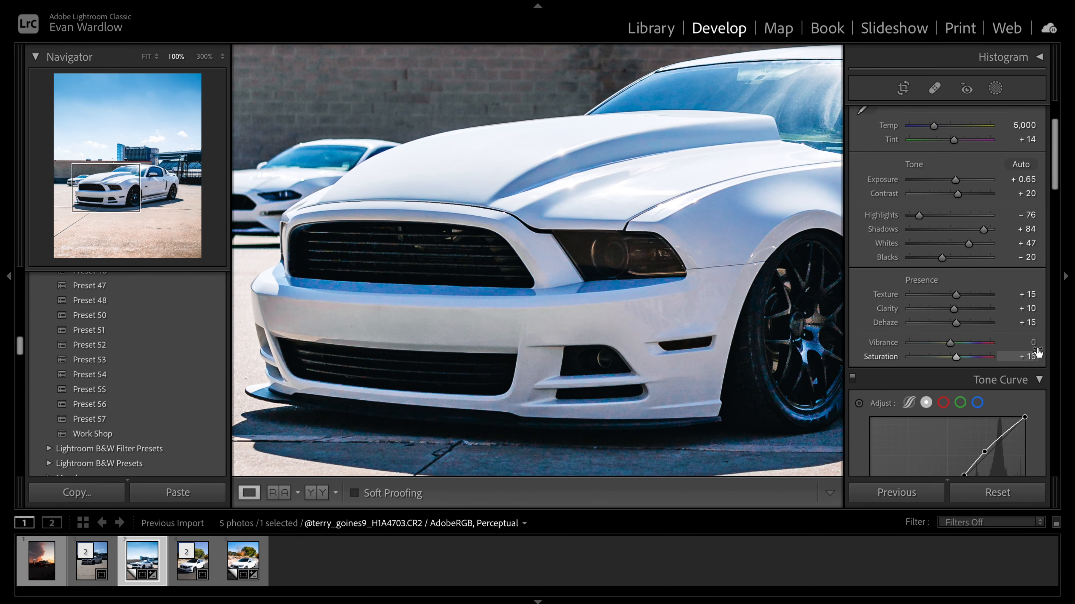
Step: Fit the whole Mustang photo in view, compare it with the unedited reference photo and return to the single view
left_click(148, 57)
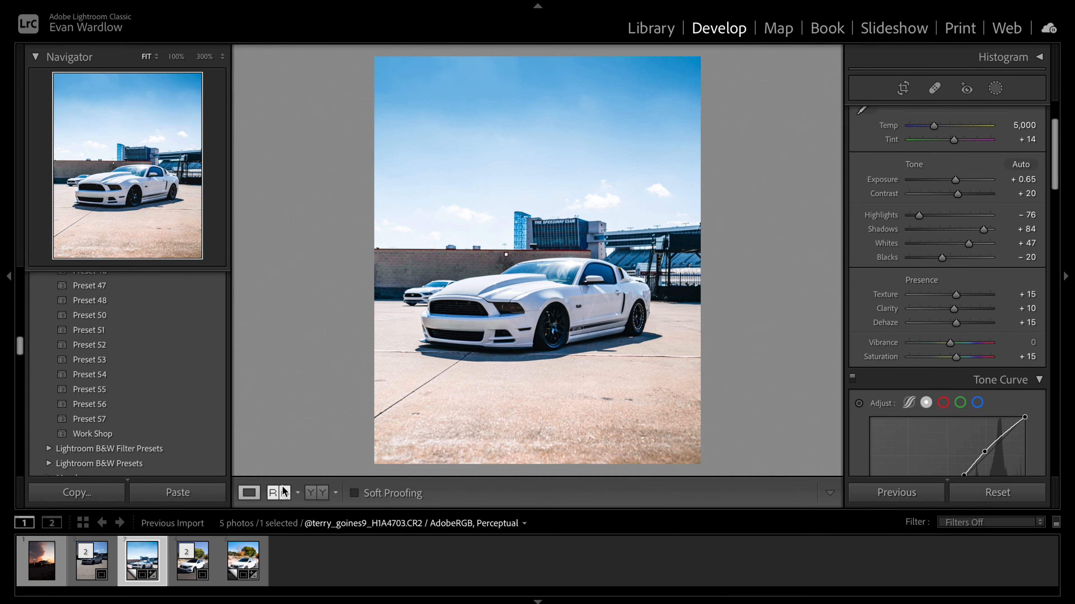
left_click(284, 492)
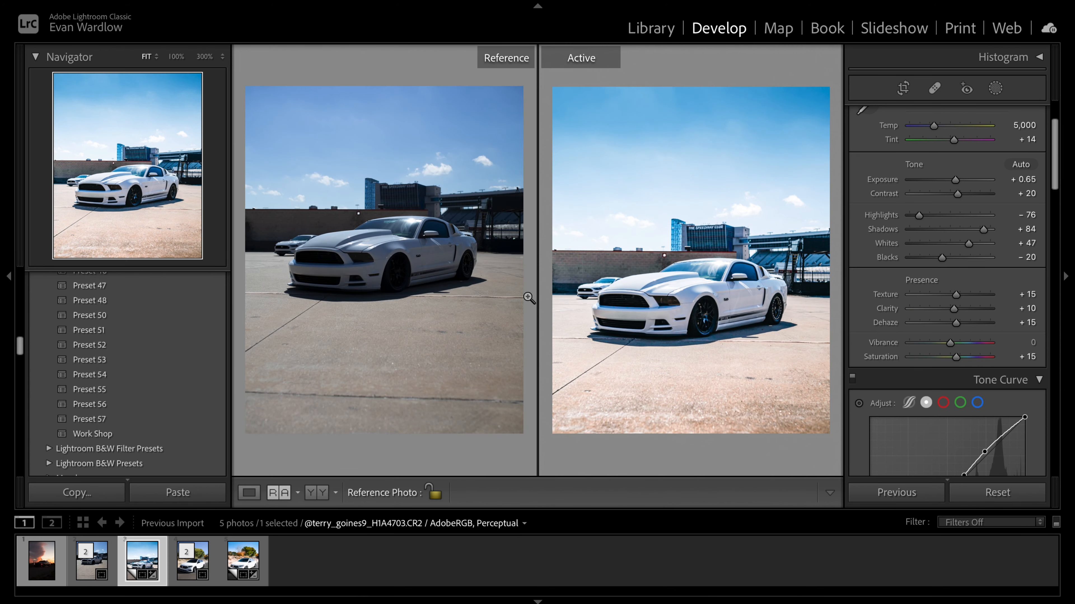
left_click(248, 492)
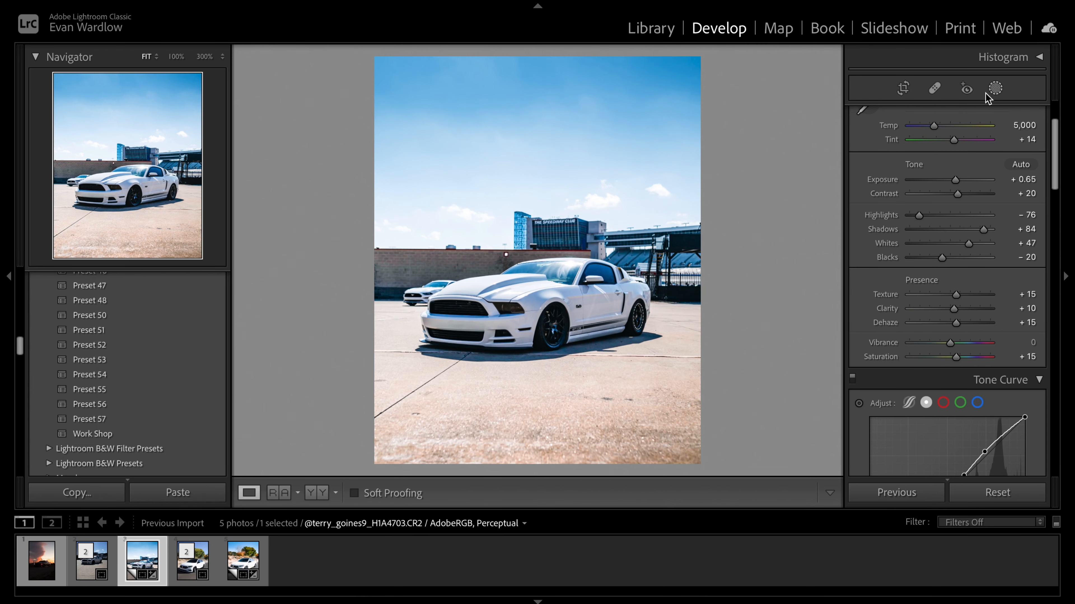
Step: Try darkening the Mustang's windshield with a radial gradient mask at Exposure -0.65, delete the gradient and close masking
left_click(996, 88)
left_click(747, 77)
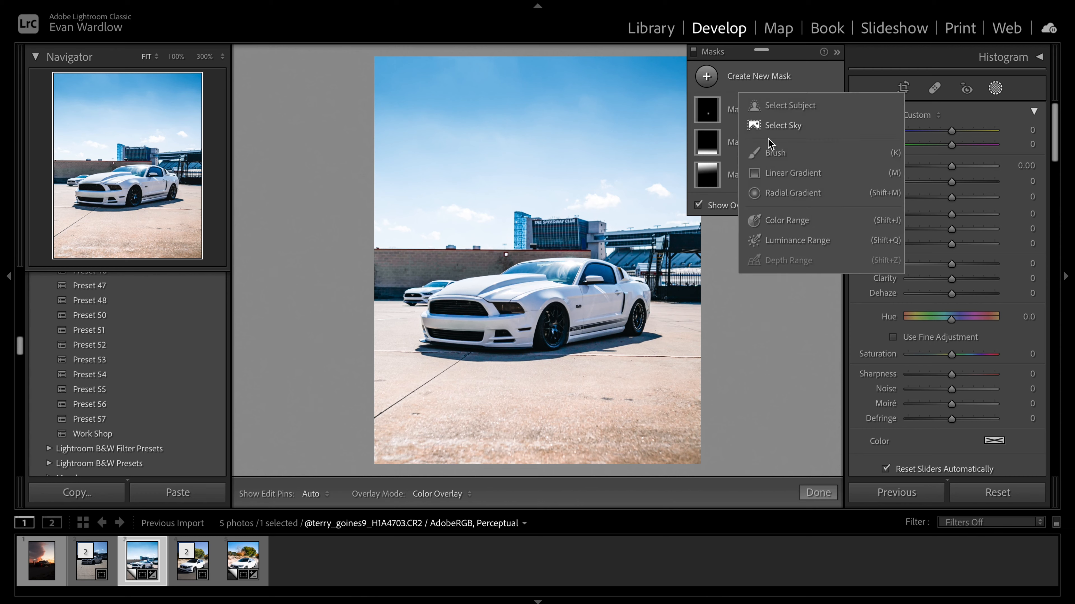
left_click(795, 196)
left_click_drag(550, 273, 587, 287)
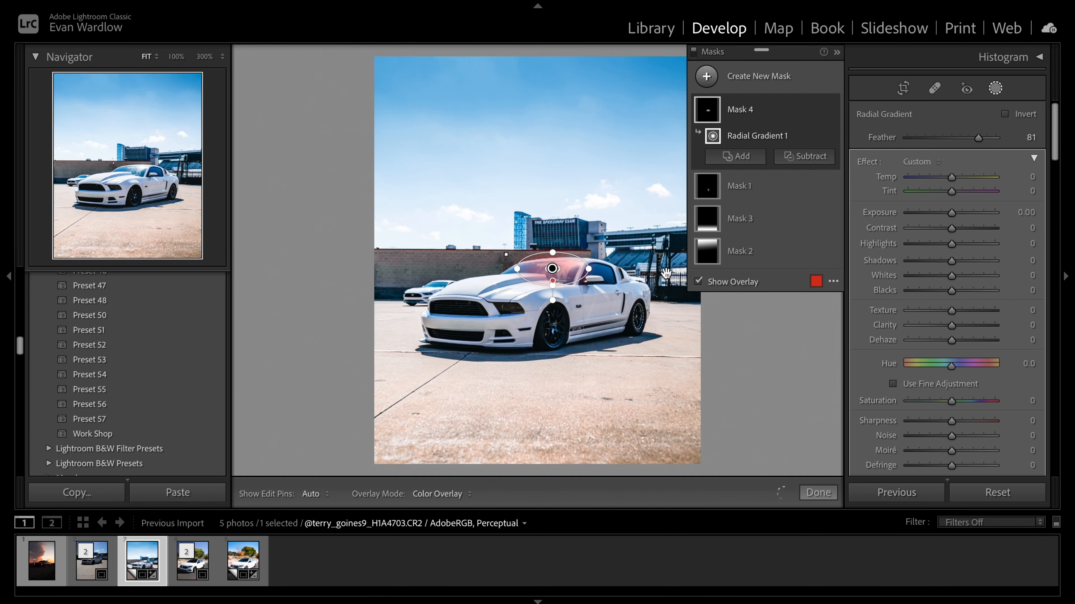
left_click_drag(955, 213, 947, 214)
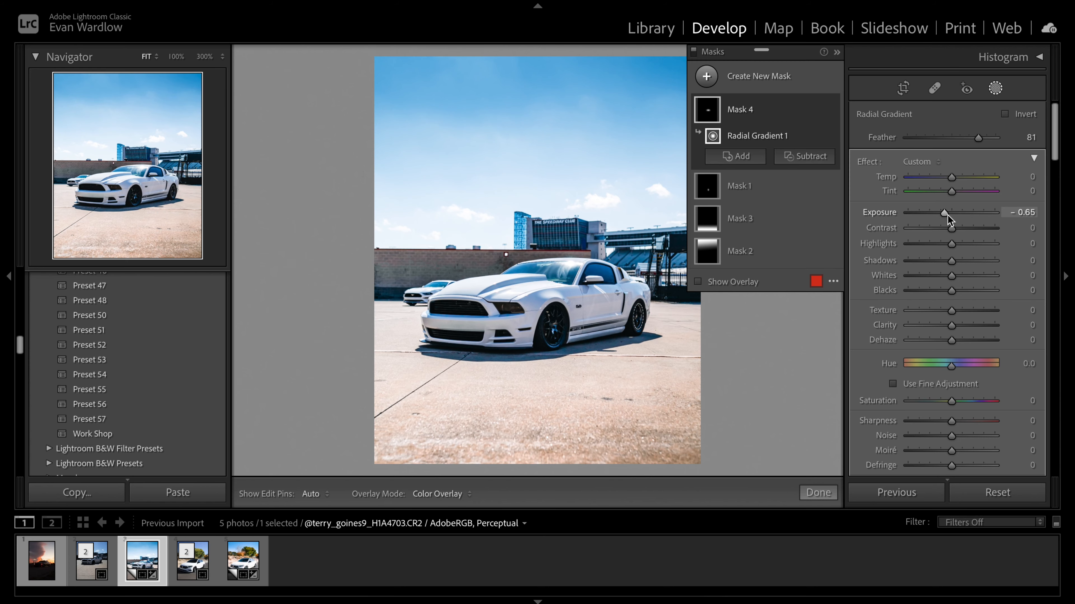
key("Delete")
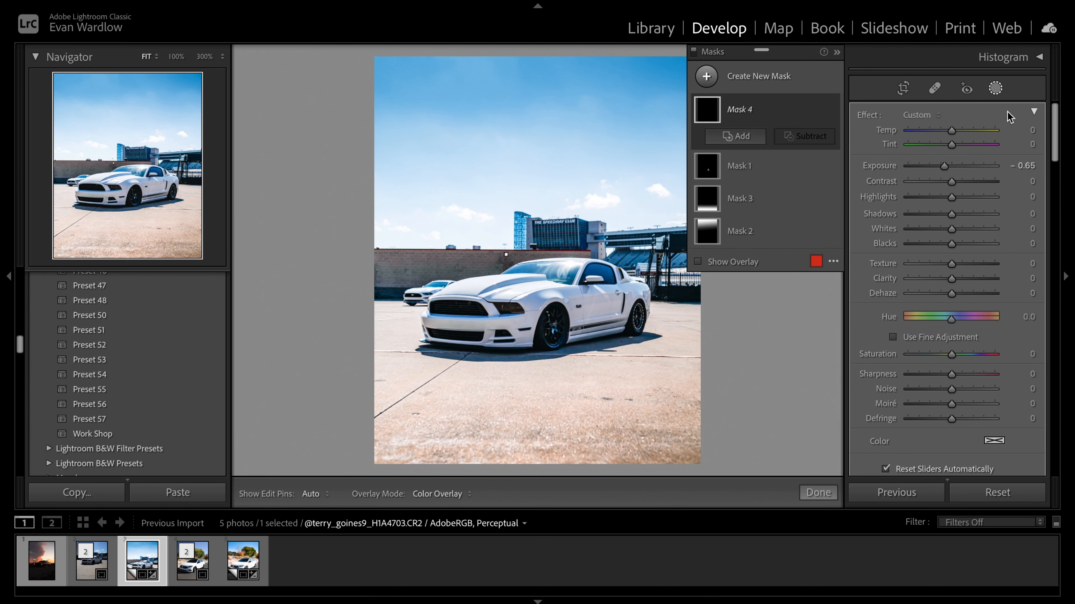
key("shift+w")
Step: Inspect the Mustang's windshield at 100% and compare the whole edit side by side with the unedited reference photo
left_click(567, 275)
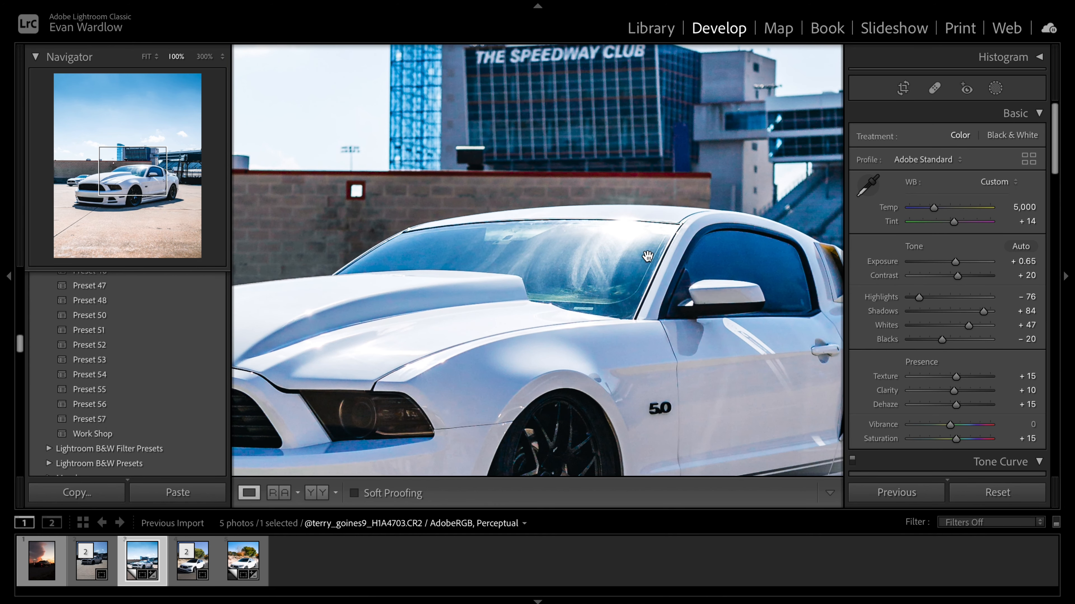
left_click_drag(643, 264, 622, 243)
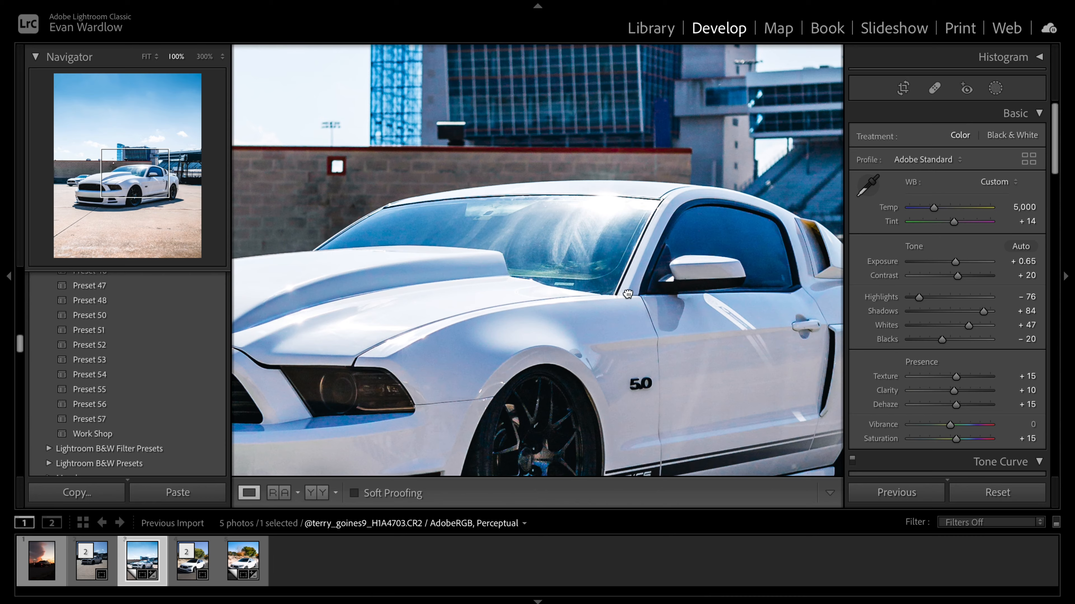
mouse_move(627, 294)
left_mouse_down()
mouse_move(620, 232)
mouse_move(786, 230)
mouse_move(779, 303)
mouse_move(558, 256)
mouse_move(716, 182)
mouse_move(838, 194)
mouse_move(808, 239)
mouse_move(525, 212)
mouse_move(630, 308)
left_mouse_up()
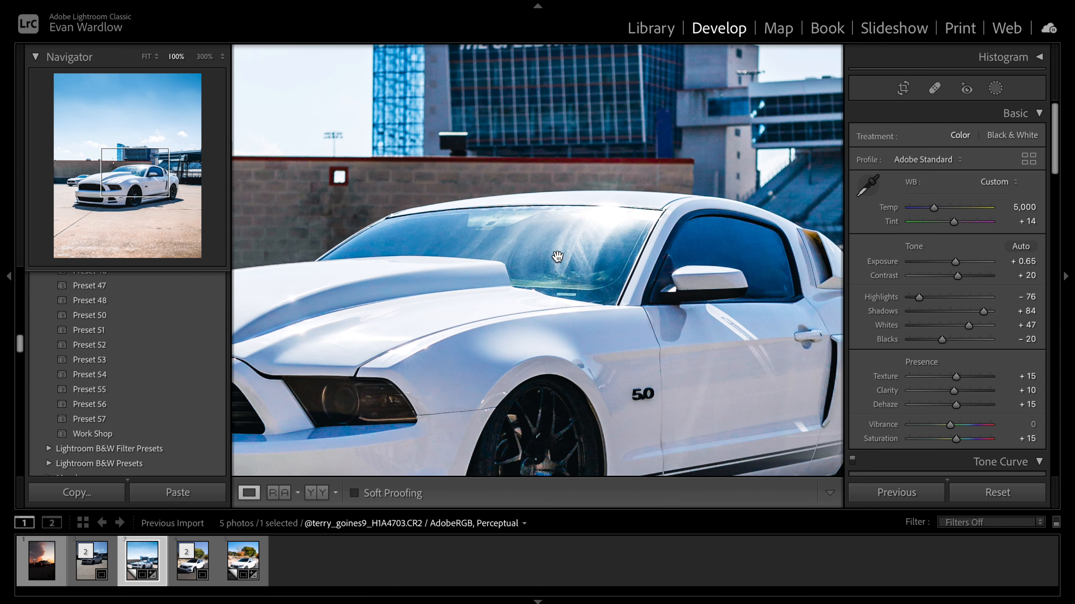
left_click(146, 57)
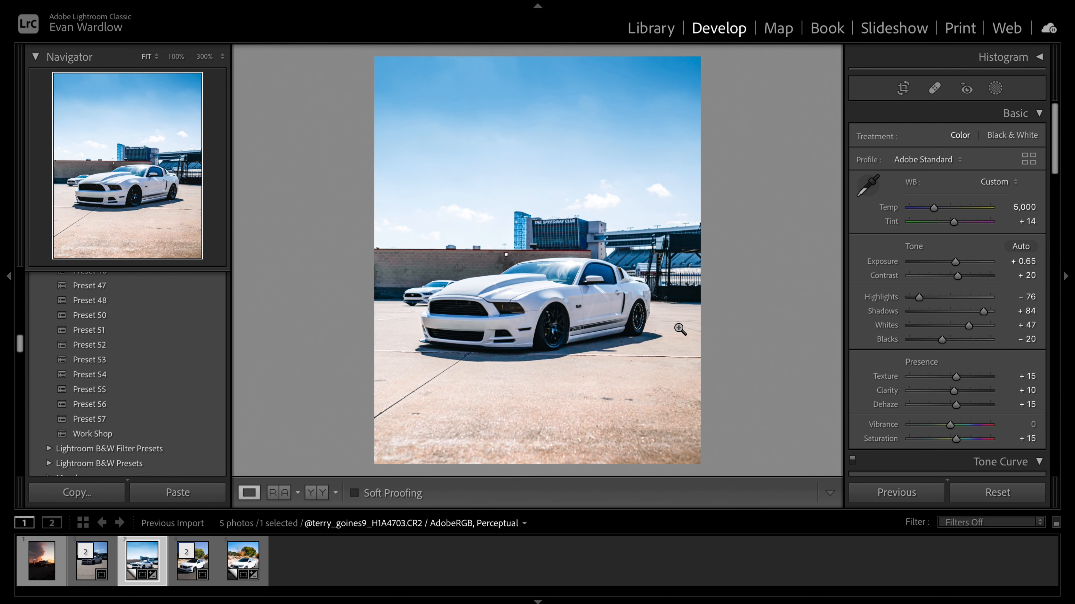
left_click(273, 493)
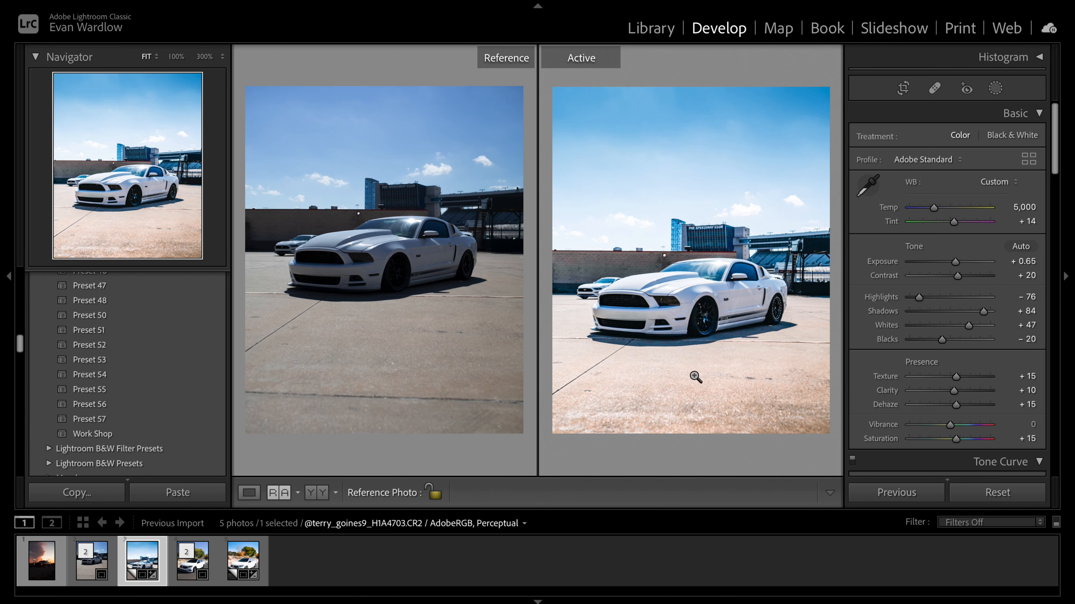
left_click(248, 492)
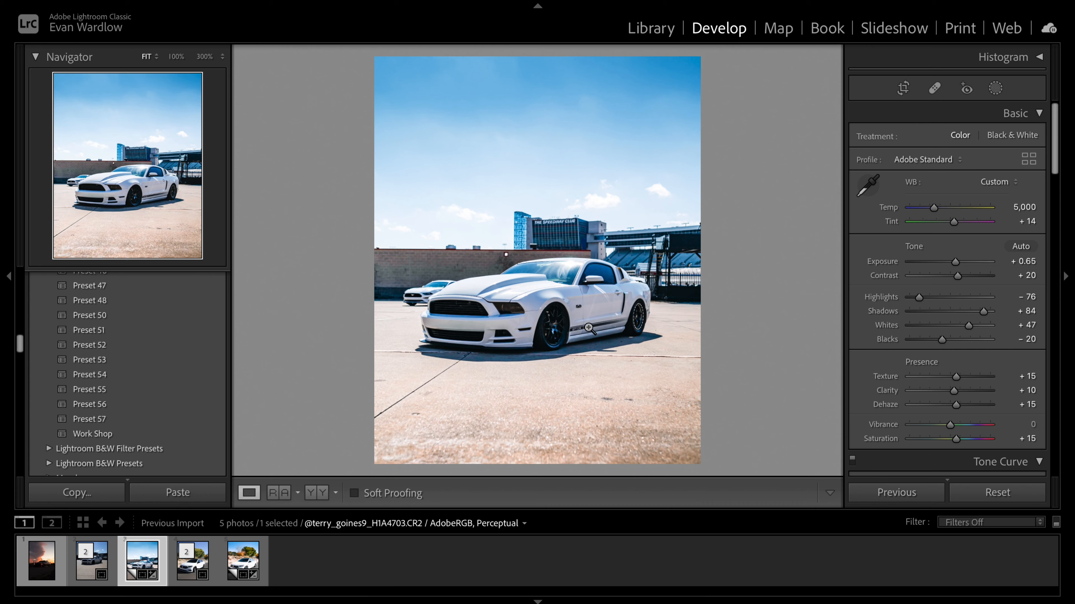
Step: Open the NBHD MEDIA RAW .ARW photo of the black car at sunset and turn on soft proofing
key("Left")
key("Left")
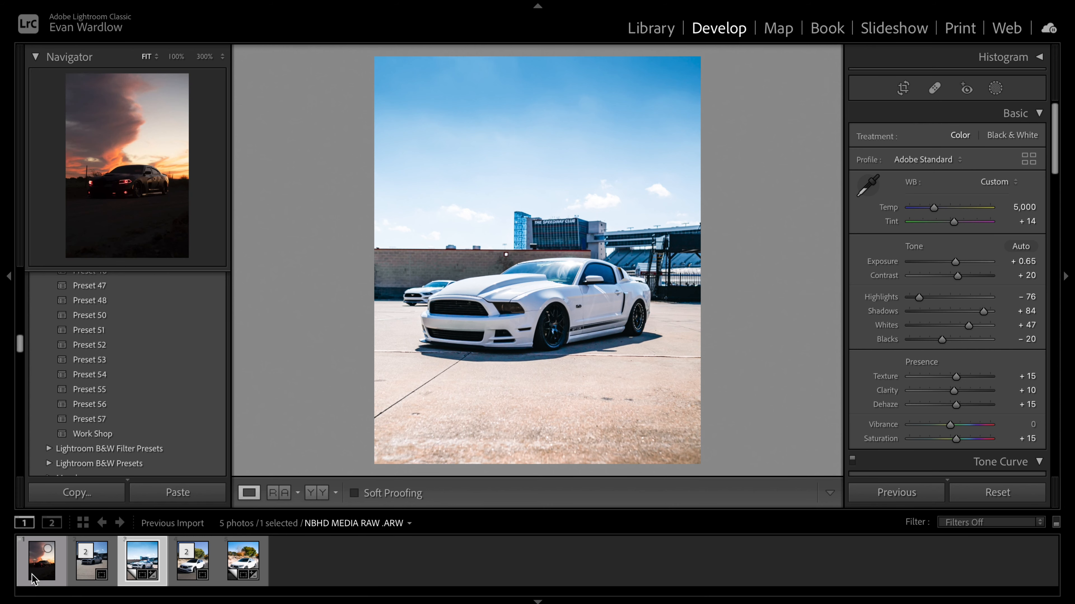
left_click(396, 496)
Step: Crop the sunset car photo to the 4 x 5 / 8 x 10 aspect ratio
left_click(899, 88)
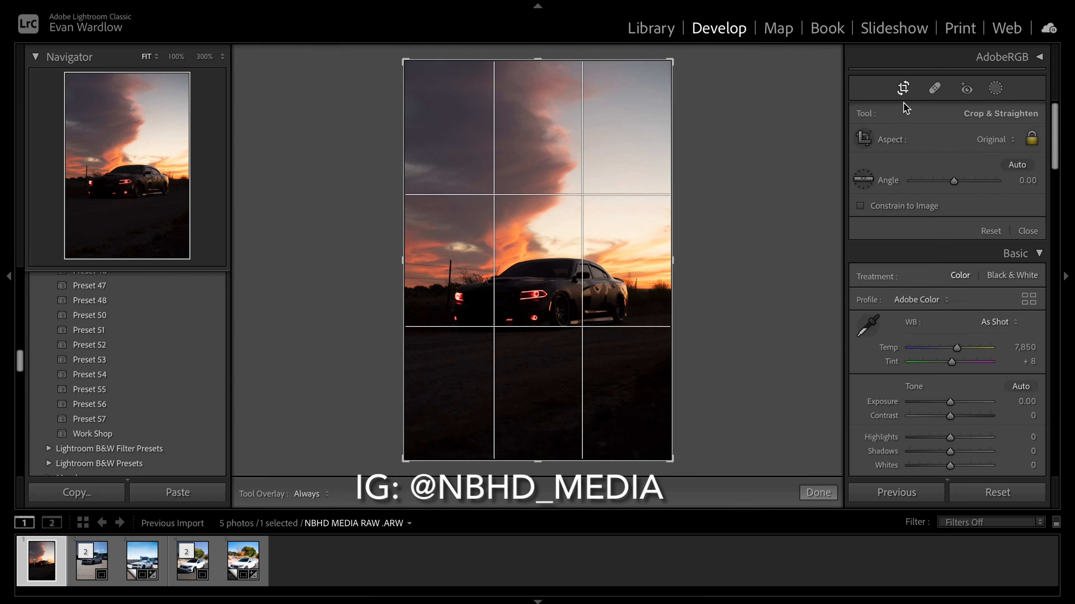
left_click(985, 143)
left_click(987, 190)
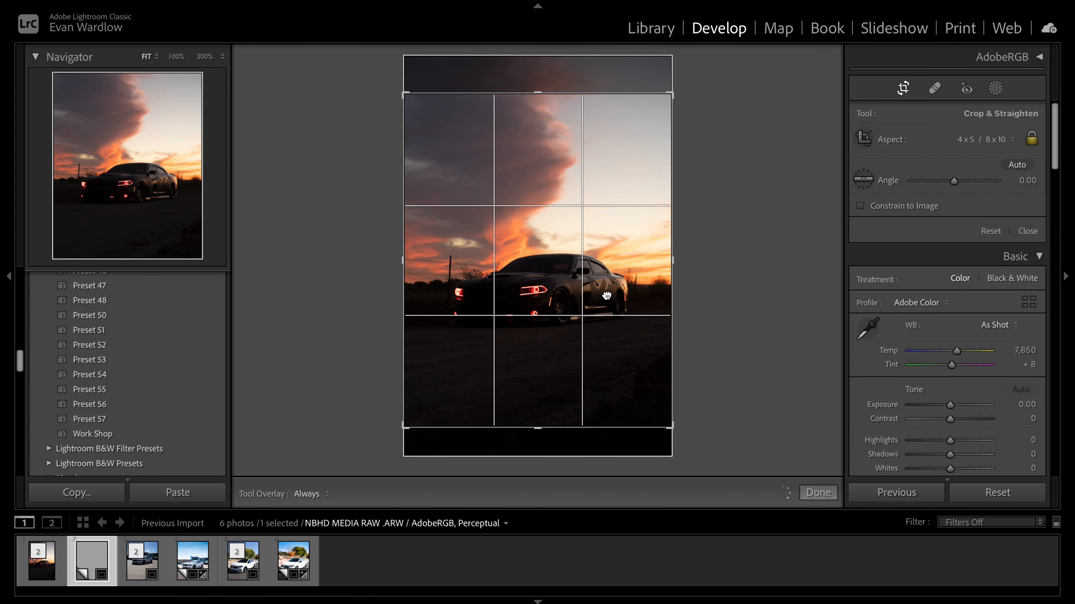
left_click_drag(683, 423, 682, 426)
left_click(903, 89)
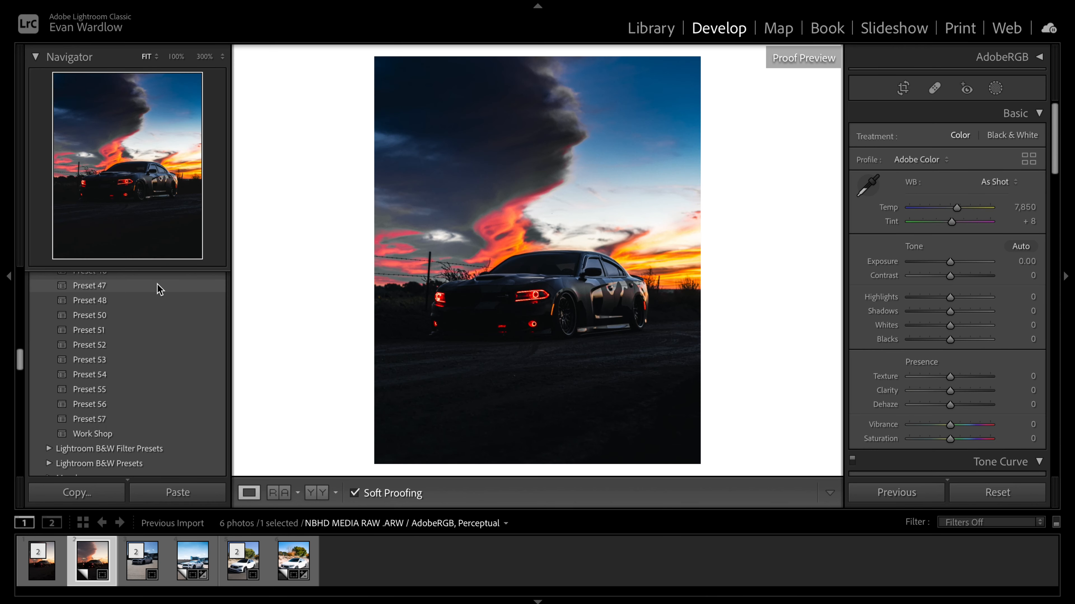
Step: Apply Preset 51 to the cropped sunset car photo
scroll(160, 290, "up", 2)
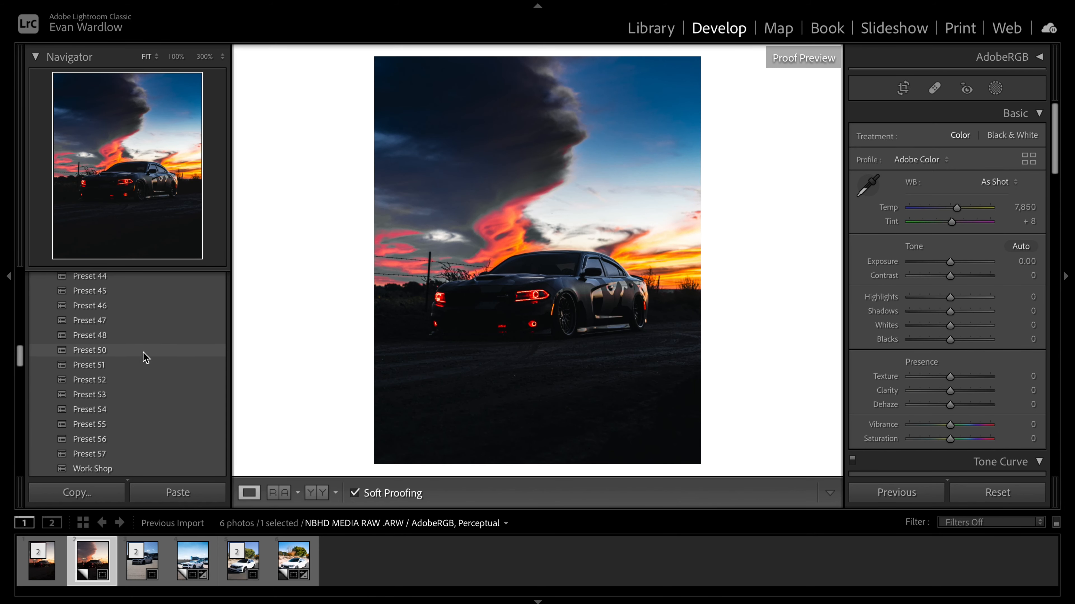
left_click(143, 370)
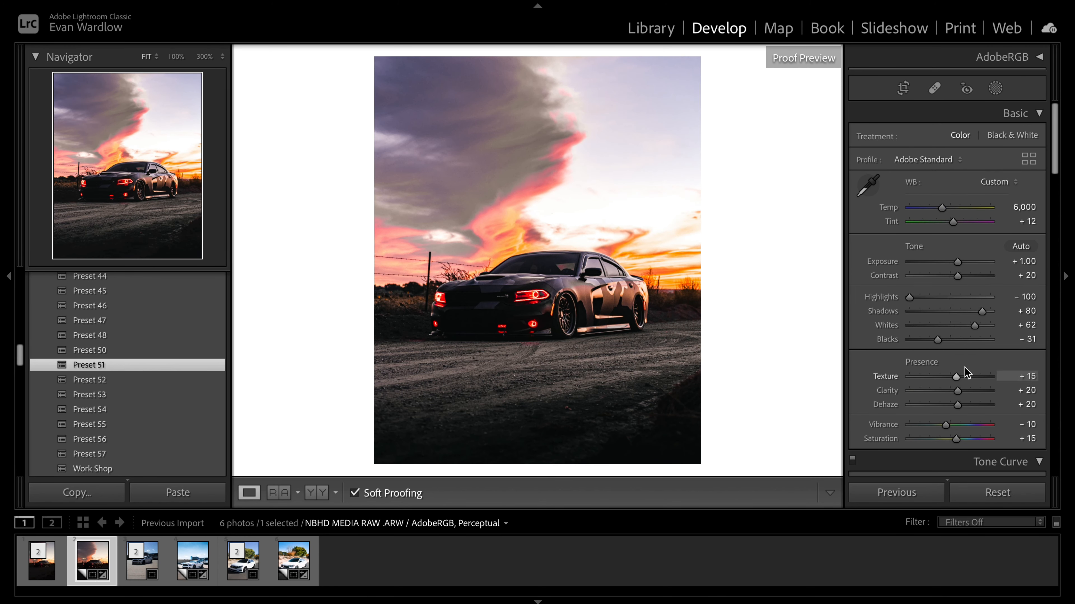
Step: Reset the Blue saturation and luminance, the Magenta saturation, and the Aqua hue and saturation in the HSL/Color adjustments
scroll(964, 367, "down", 5)
scroll(976, 384, "down", 6)
left_click(964, 289)
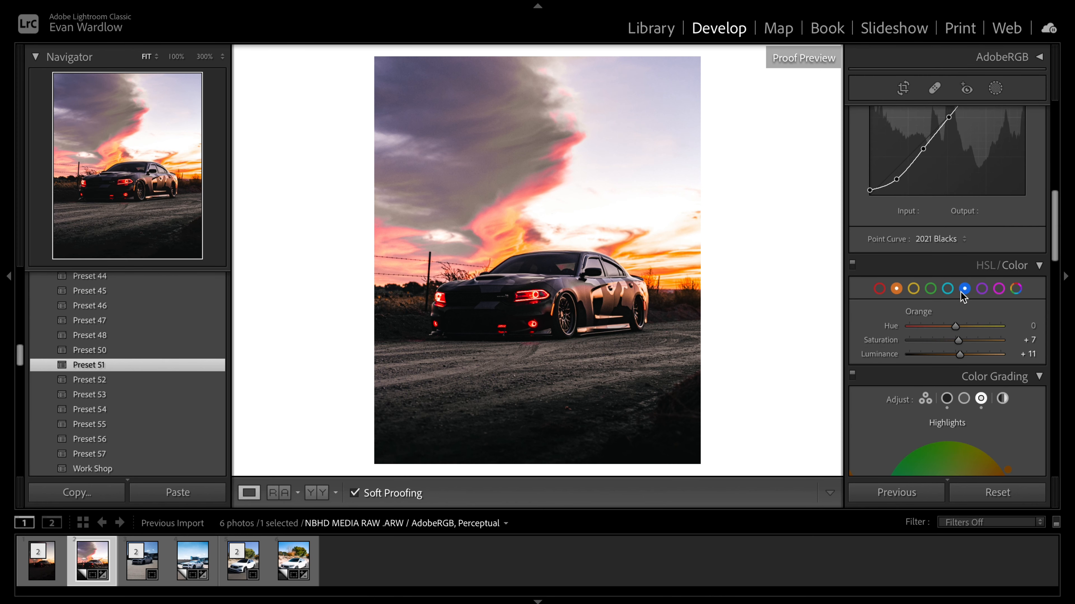
double_click(885, 343)
double_click(885, 354)
left_click(982, 289)
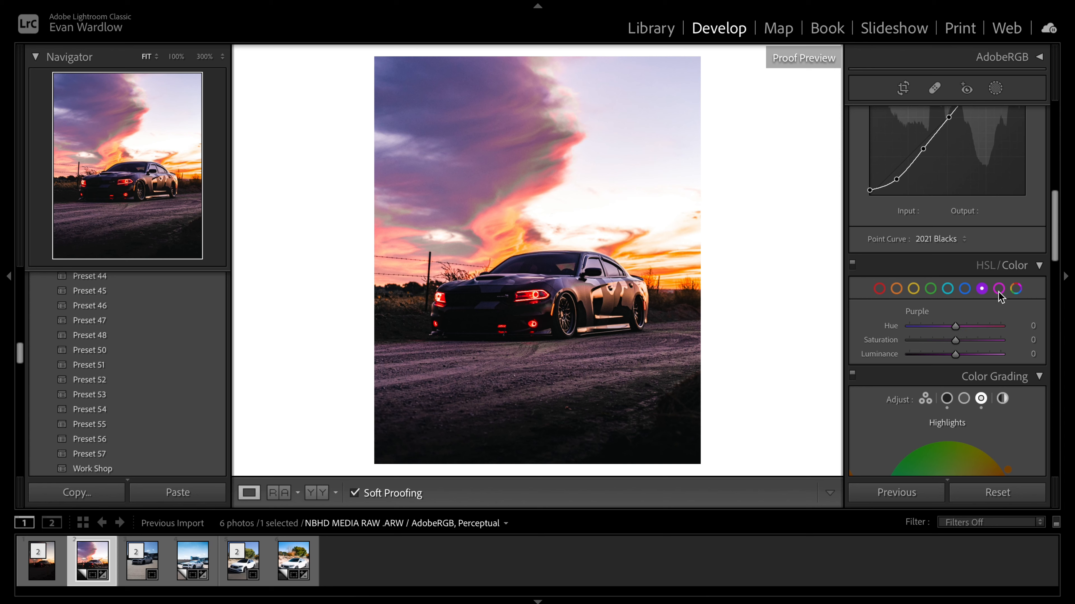
left_click(998, 288)
left_click_drag(955, 340, 888, 347)
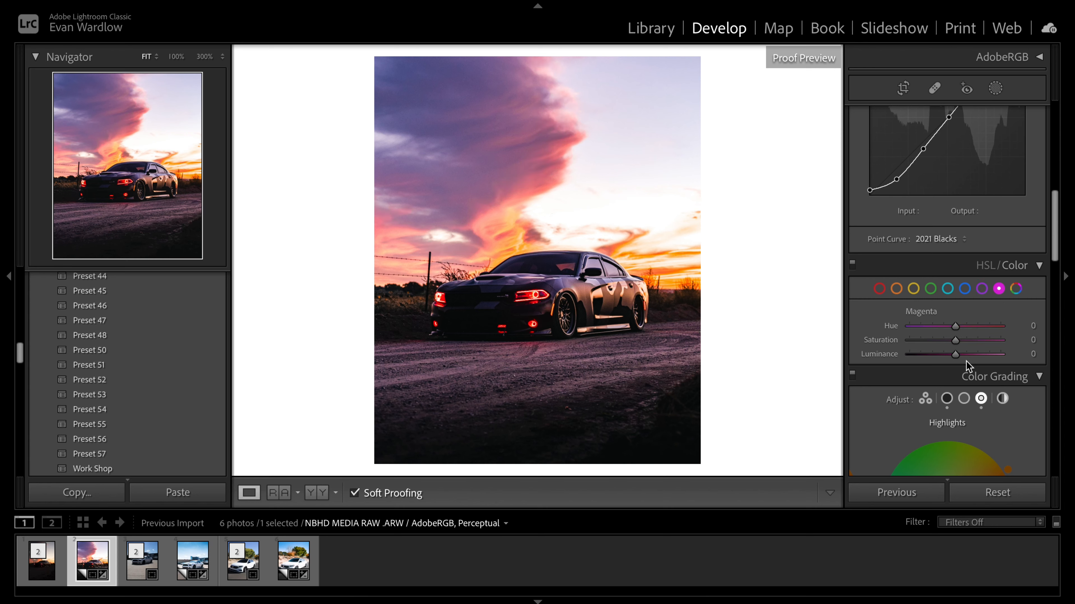
left_click(947, 288)
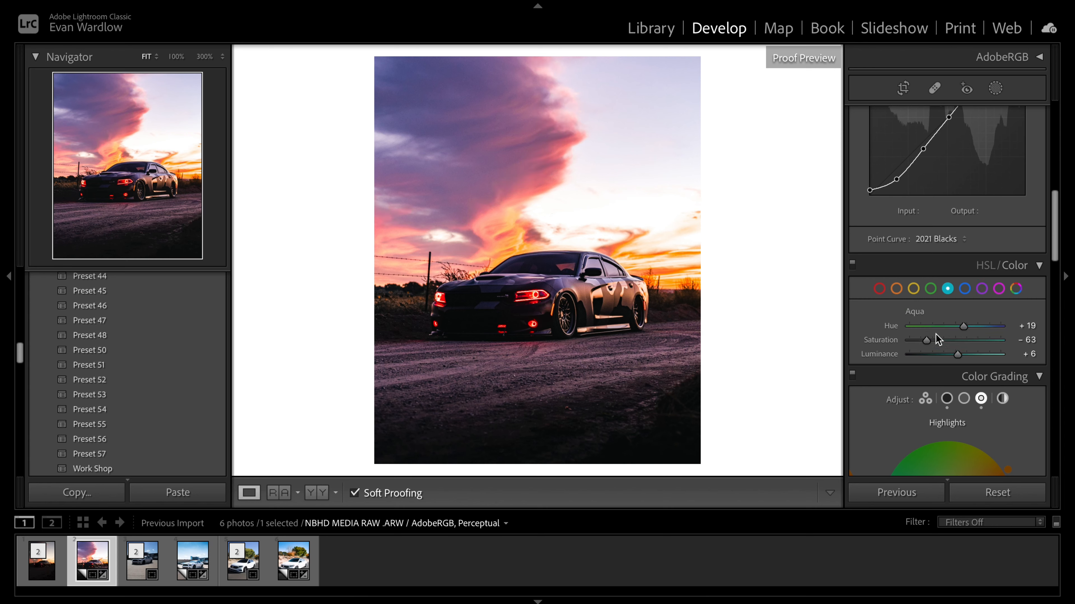
double_click(885, 340)
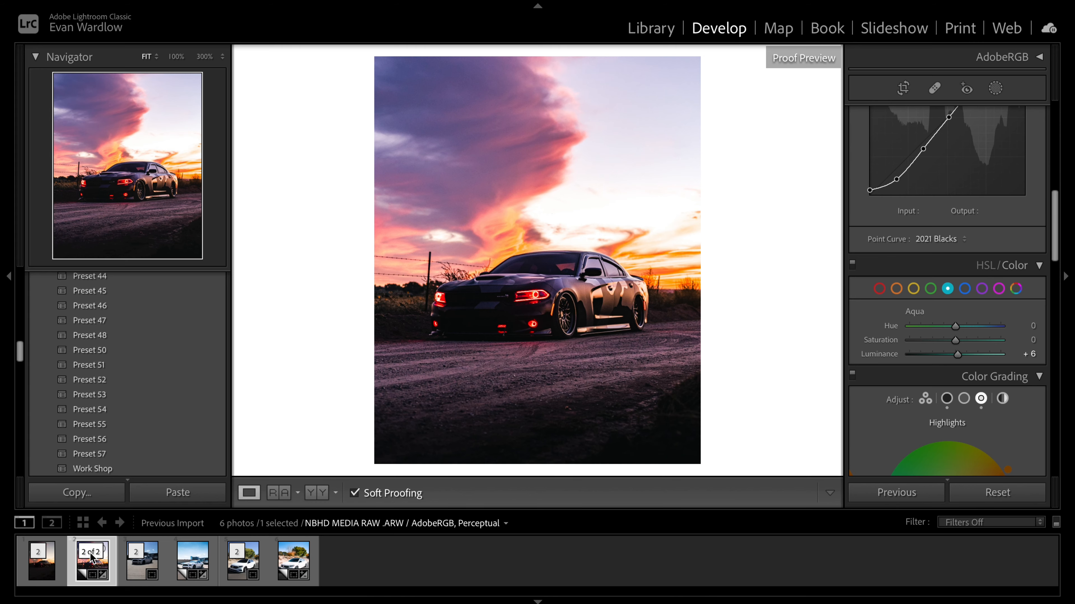
Step: Compare the edit side by side with the unedited sunset photo as reference and return to the single view
left_click(285, 494)
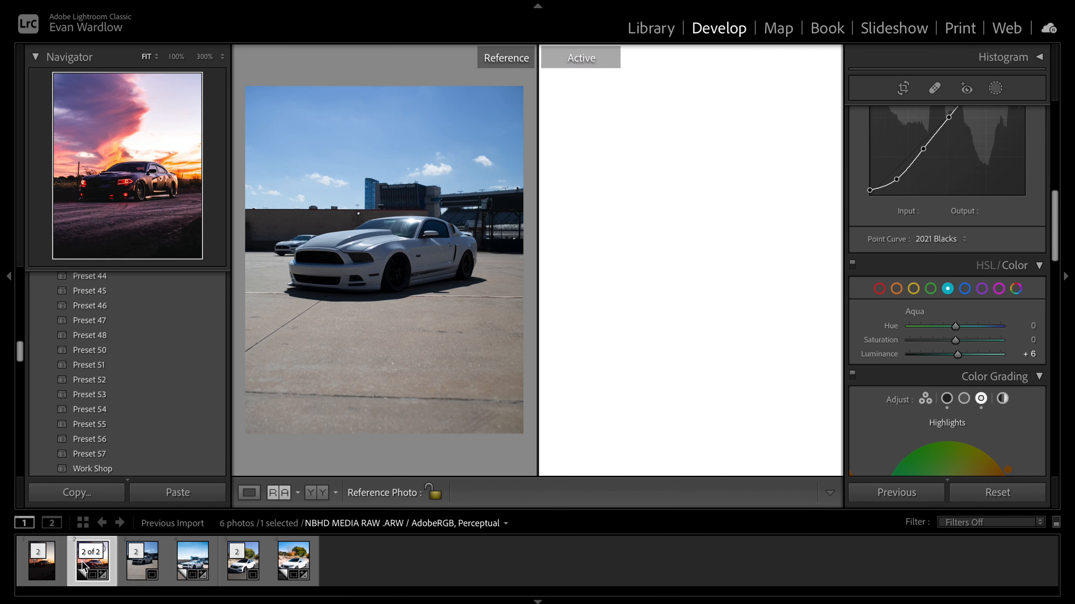
left_click_drag(41, 561, 427, 314)
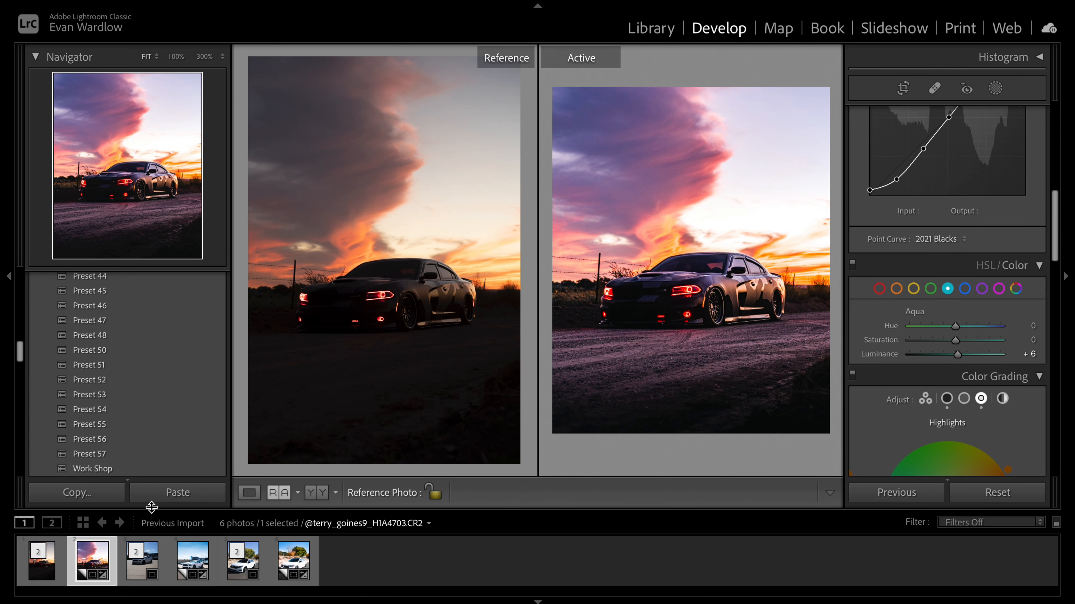
left_click(248, 492)
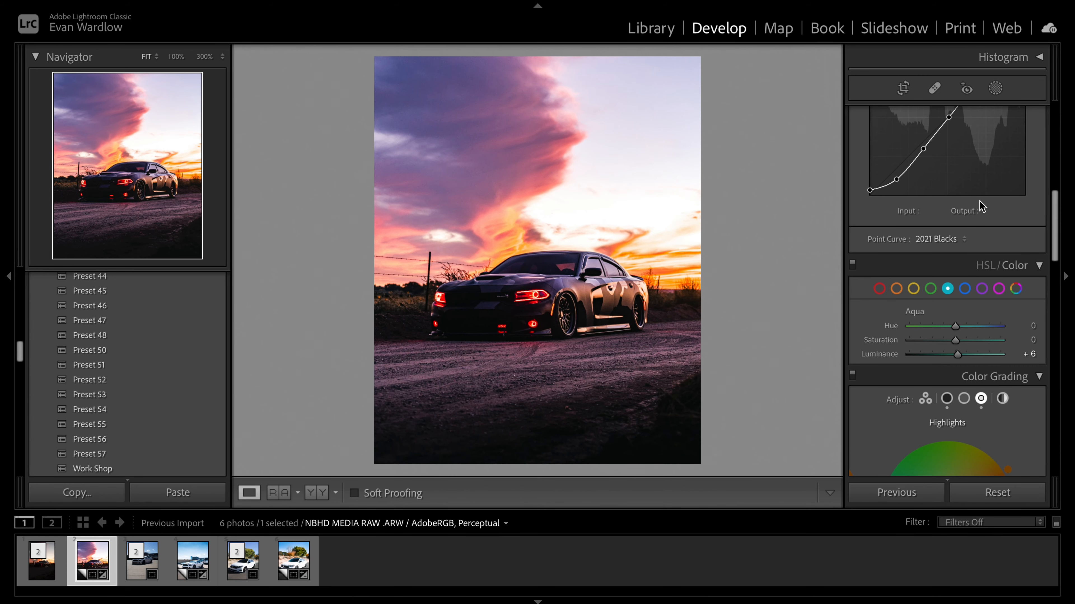
Step: Set the white balance temperature to 6,500 and the tint to −13, and compare the result with the unedited reference photo
left_click(965, 289)
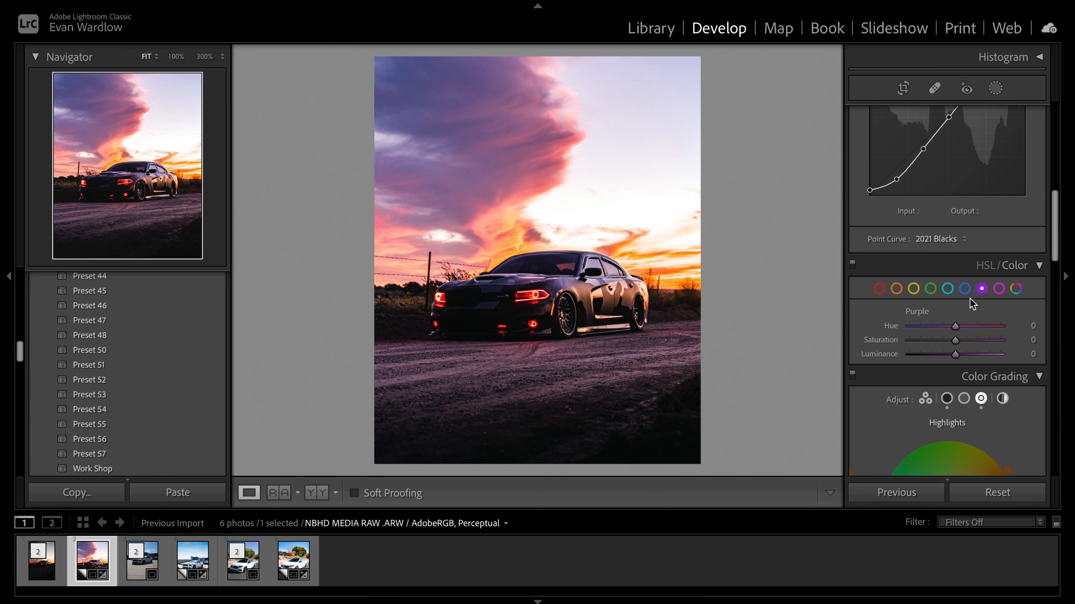
scroll(953, 289, "up", 10)
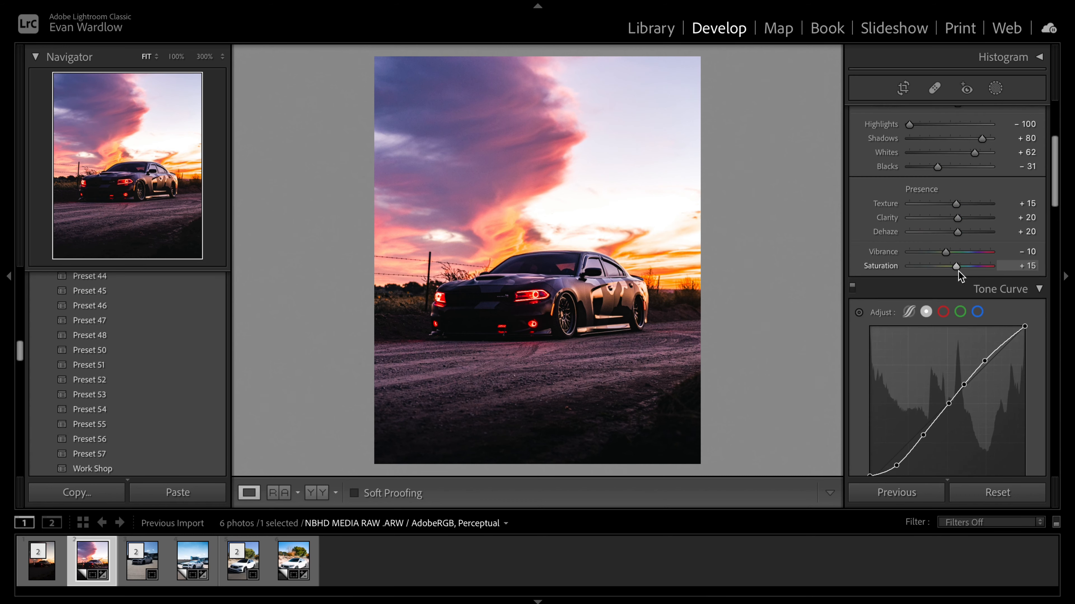
left_click(1024, 207)
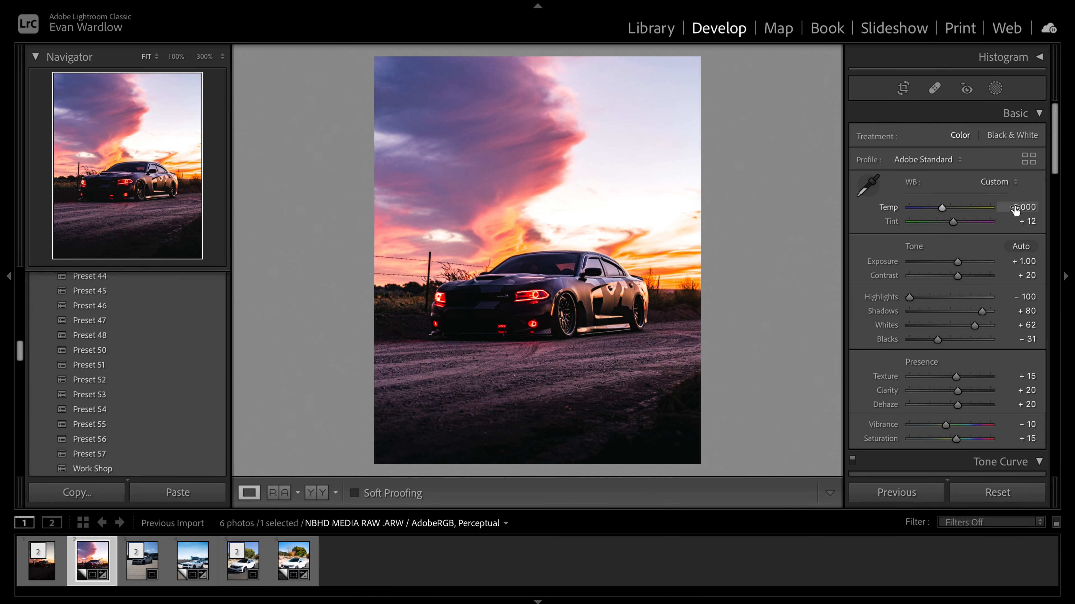
type("6")
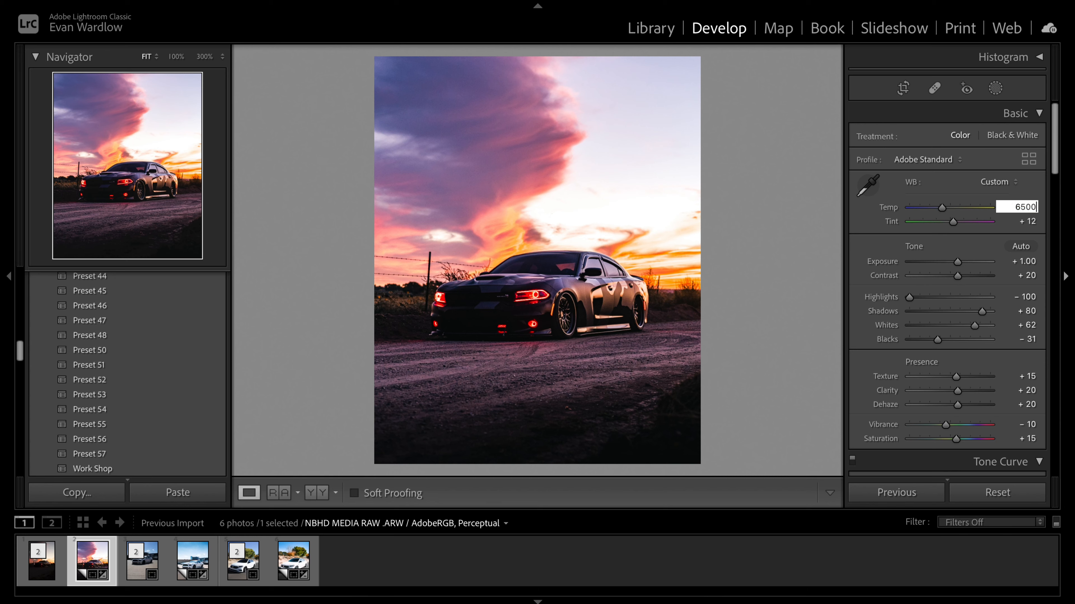
key("Return")
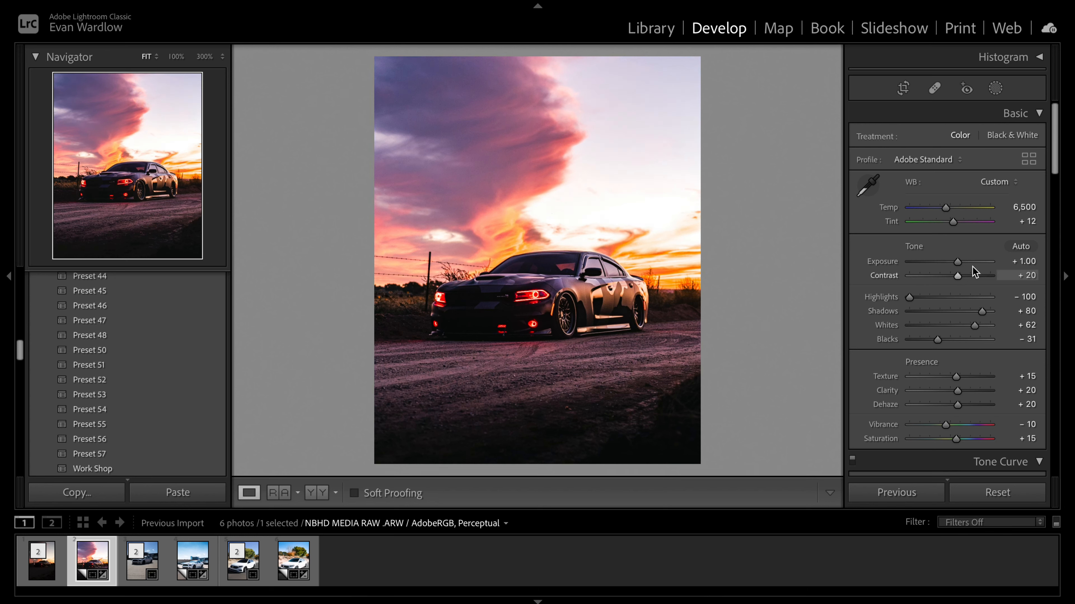
left_click_drag(948, 222, 944, 228)
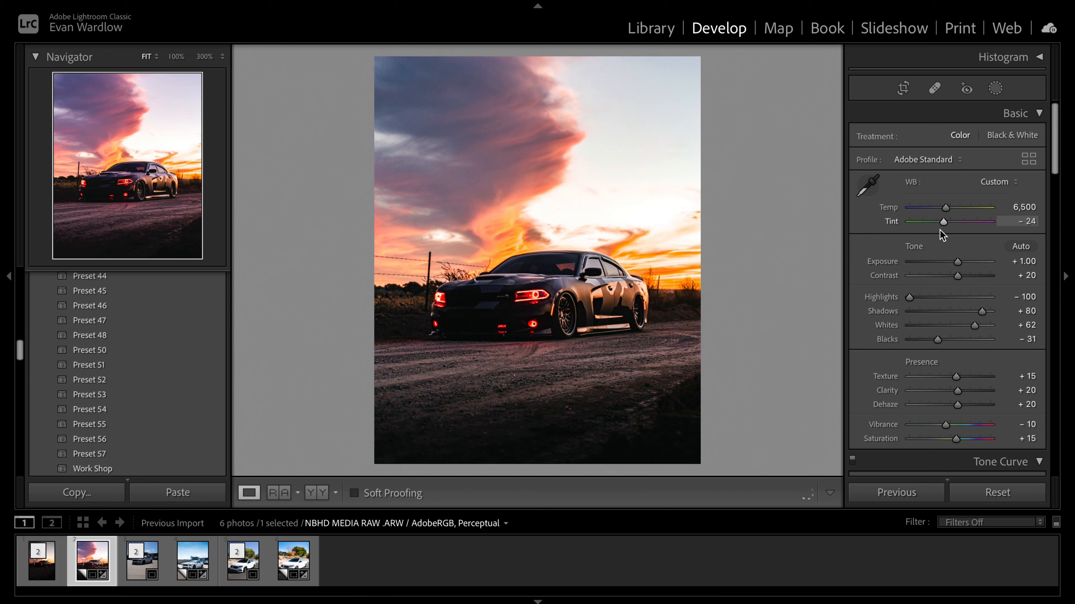
left_click_drag(940, 229, 941, 230)
left_click(279, 493)
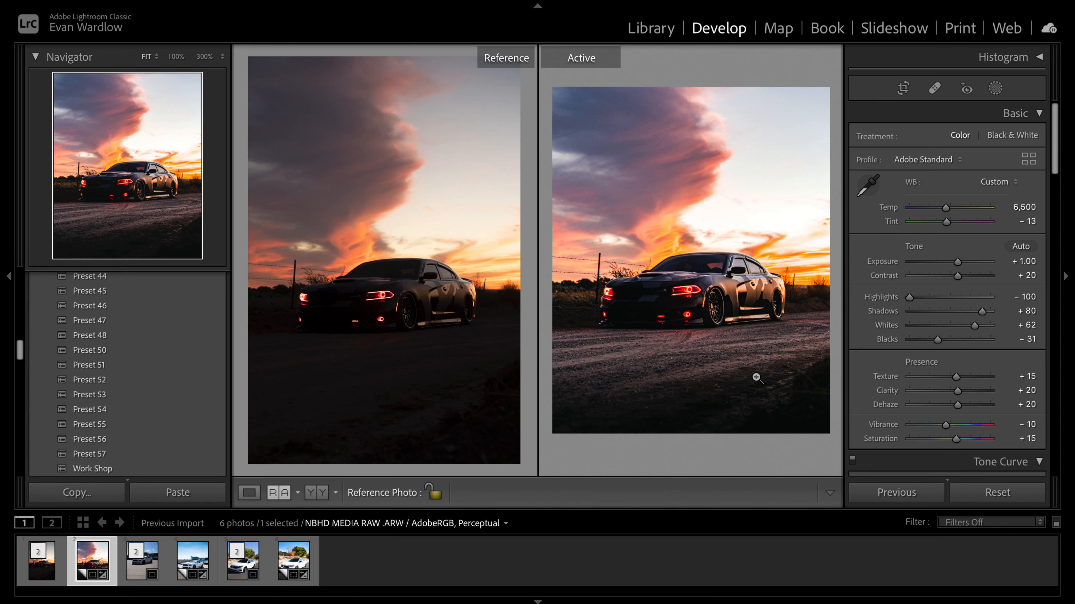
left_click(247, 497)
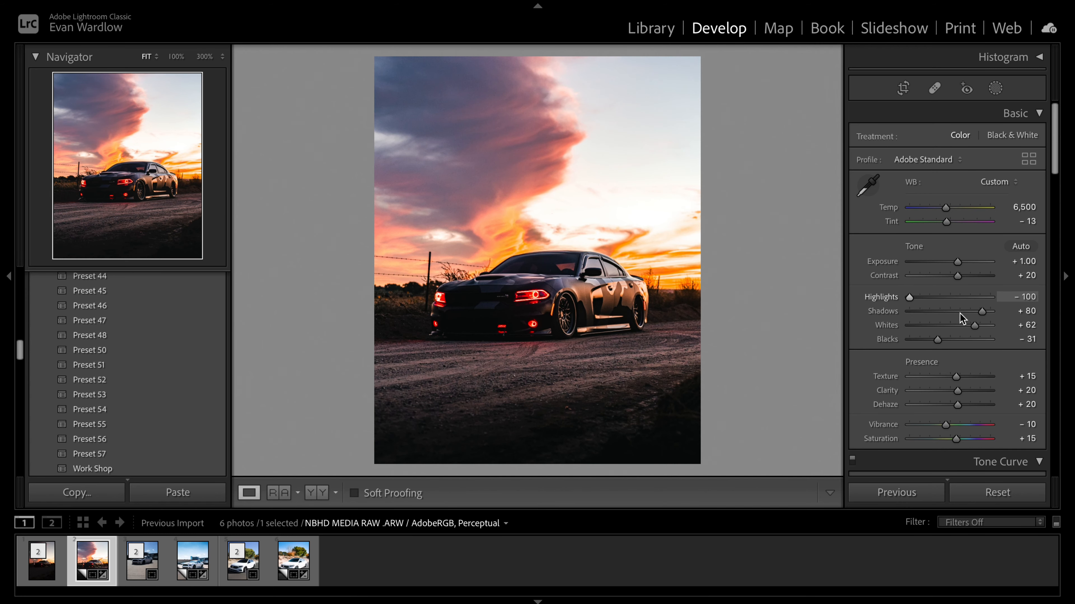
Step: Set Shadows to +92, Blacks to −16 and Whites to +64 in the basic tone adjustments
left_click_drag(981, 312, 986, 316)
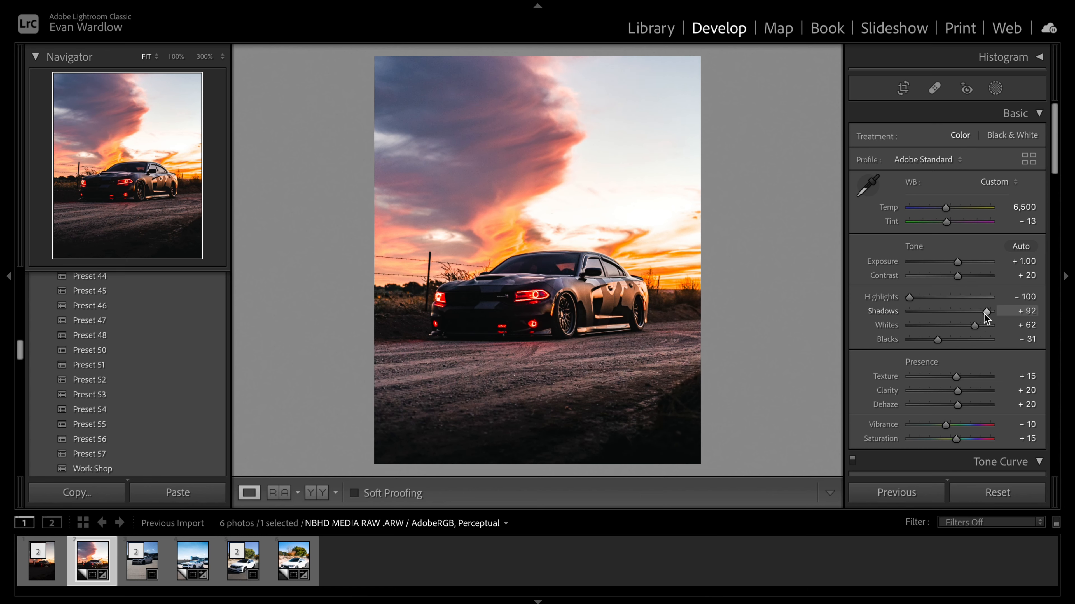
left_click_drag(936, 339, 940, 341)
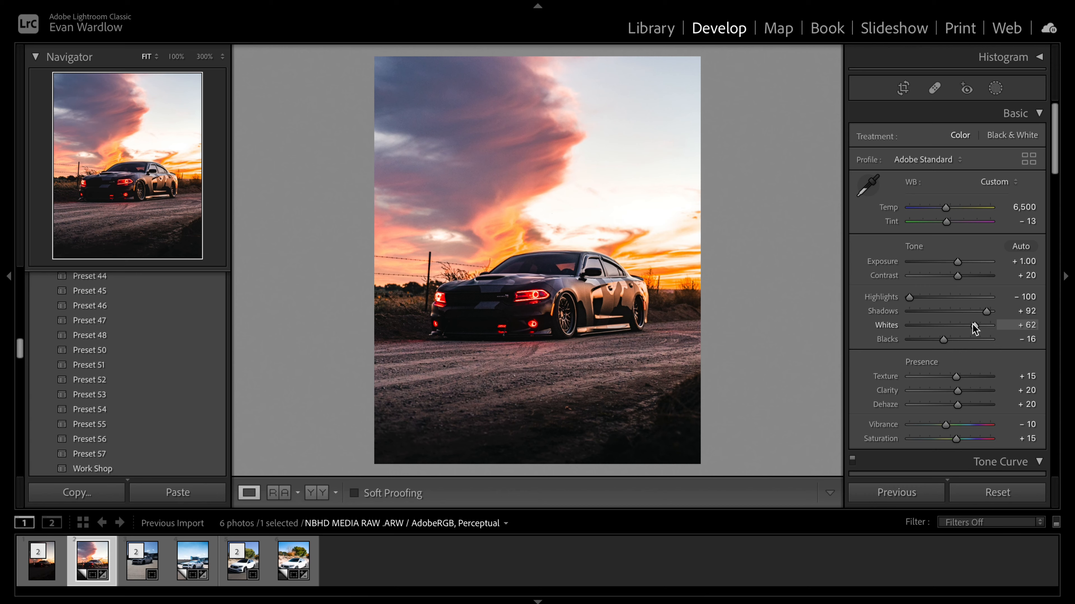
left_click_drag(975, 325, 976, 325)
Step: Move the linear gradient of Mask 1 lower on the gravel road so it starts farther below the car
left_click(995, 88)
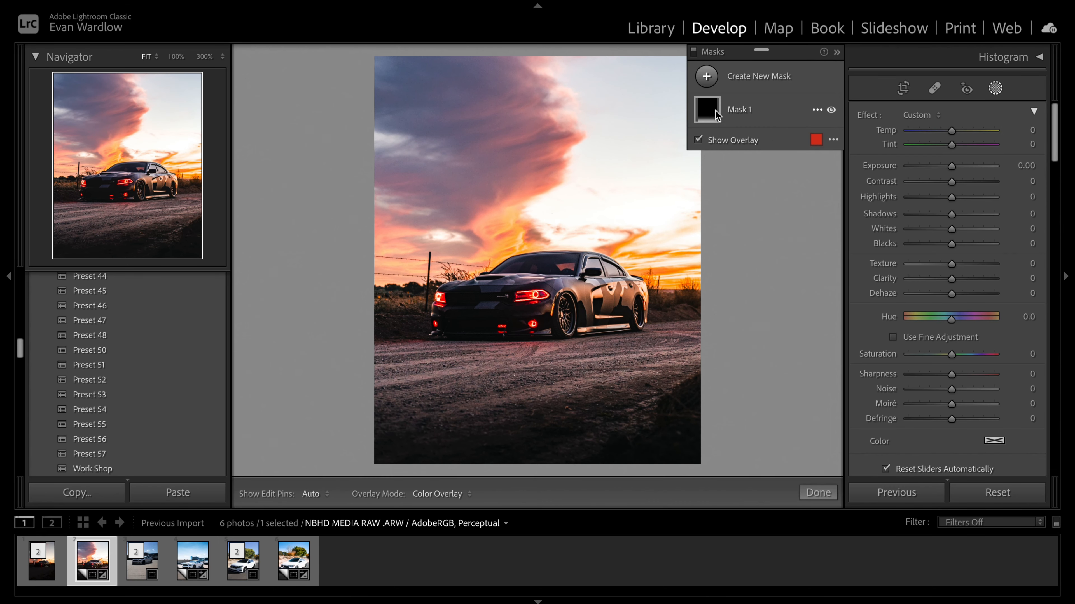
left_click(536, 428)
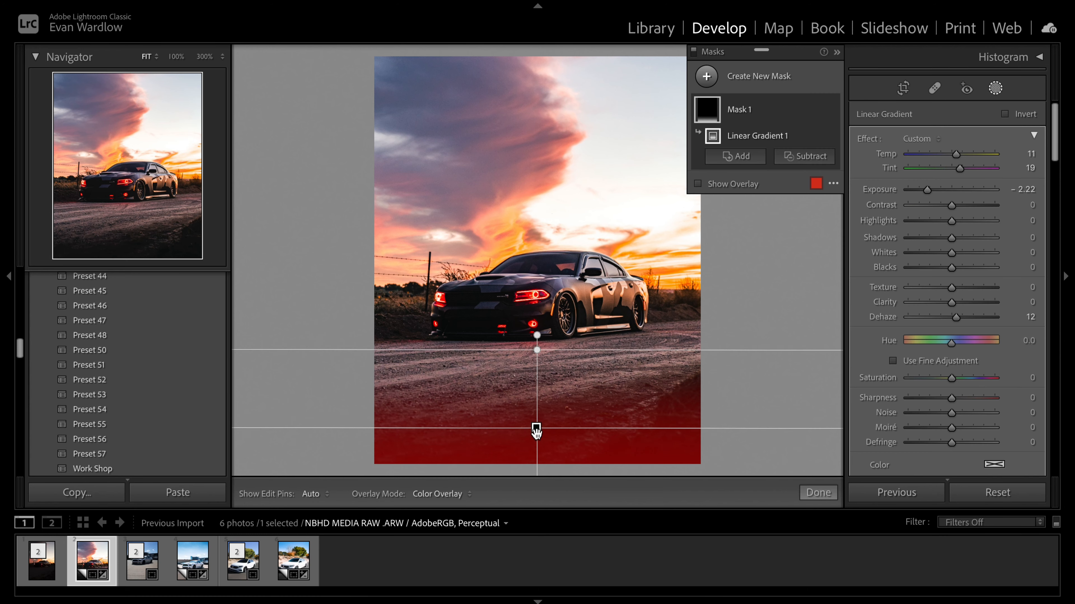
left_click_drag(536, 431, 534, 451)
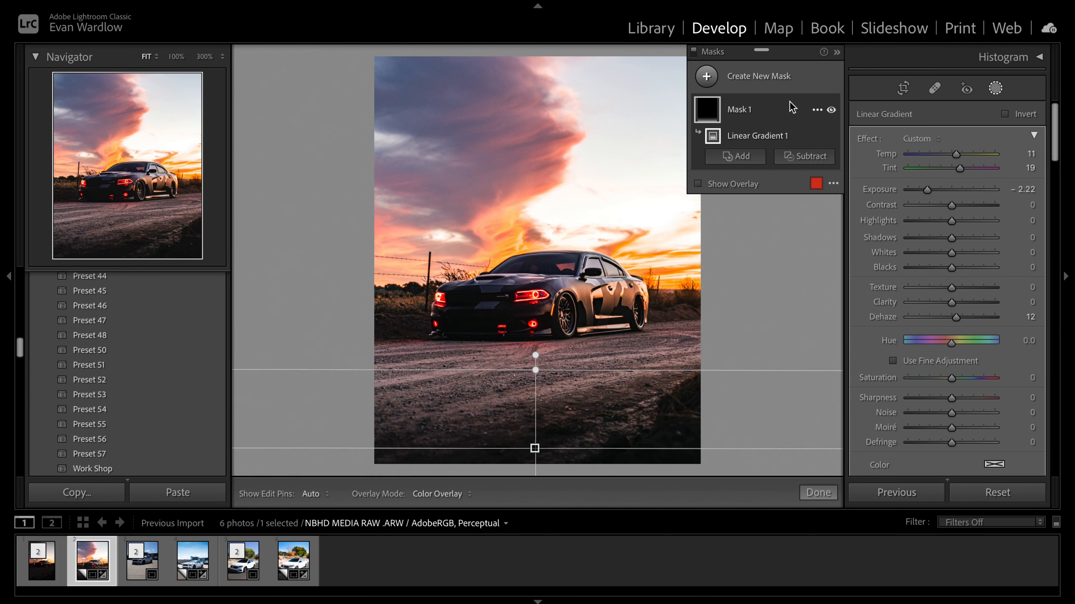
left_click(706, 76)
left_click(788, 173)
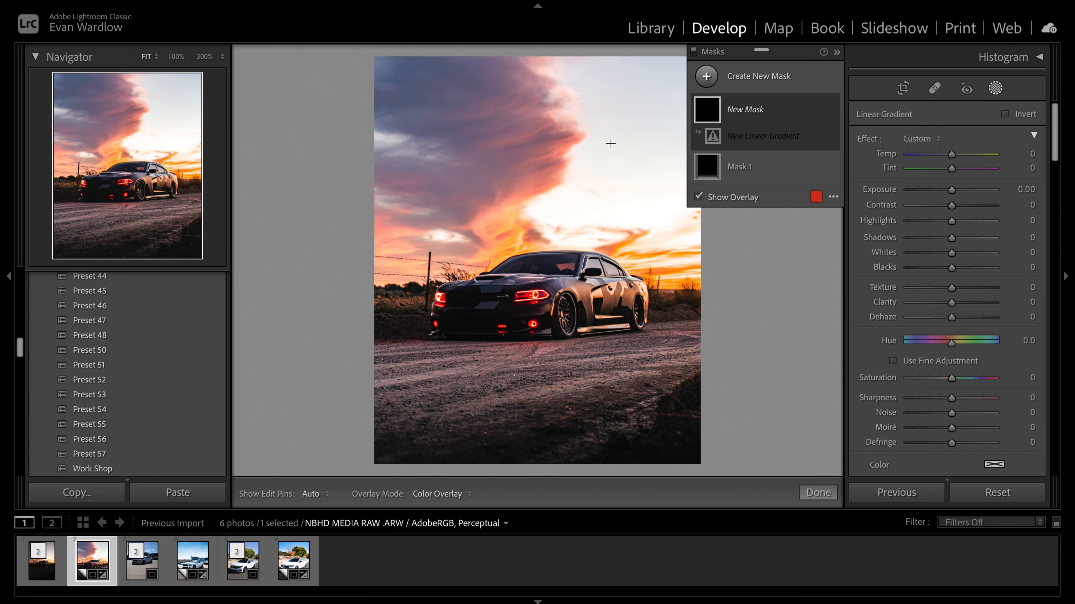
mouse_move(727, 225)
left_mouse_down()
mouse_move(710, 283)
mouse_move(713, 340)
left_mouse_up()
left_click_drag(720, 274, 726, 171)
left_click_drag(641, 215, 634, 274)
key("Delete")
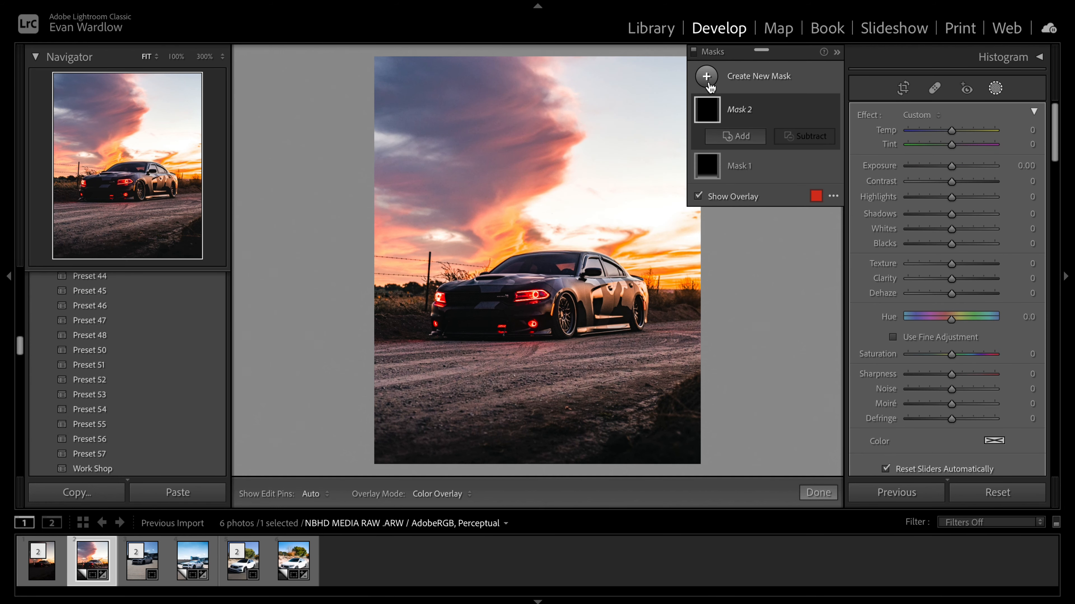
key("Delete")
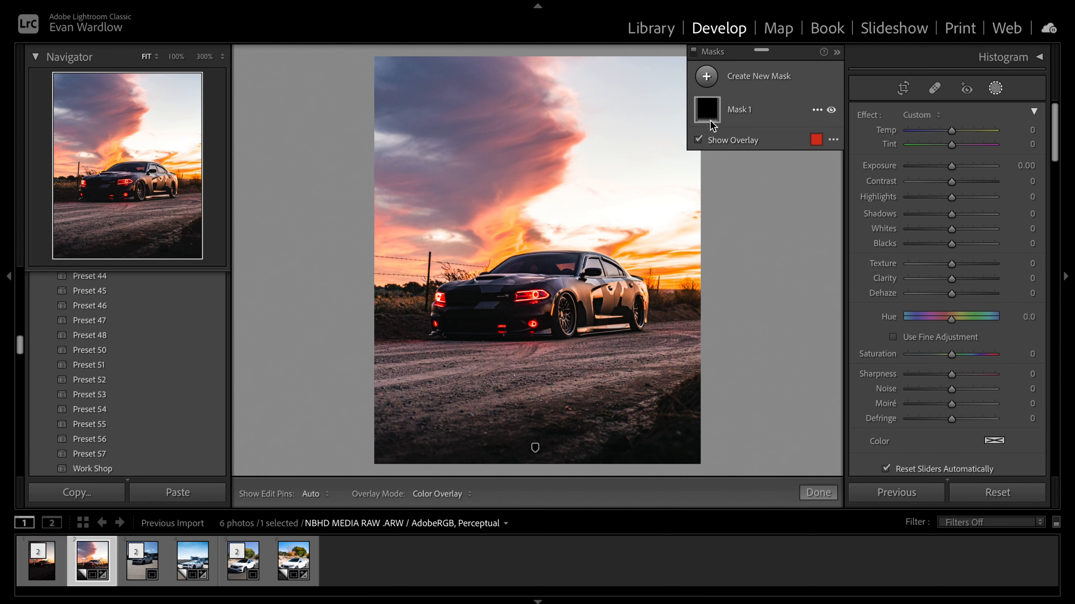
Step: Create a Select Sky mask with Exposure at −0.22 and Highlights at −19, and close masking
left_click(706, 77)
left_click(771, 127)
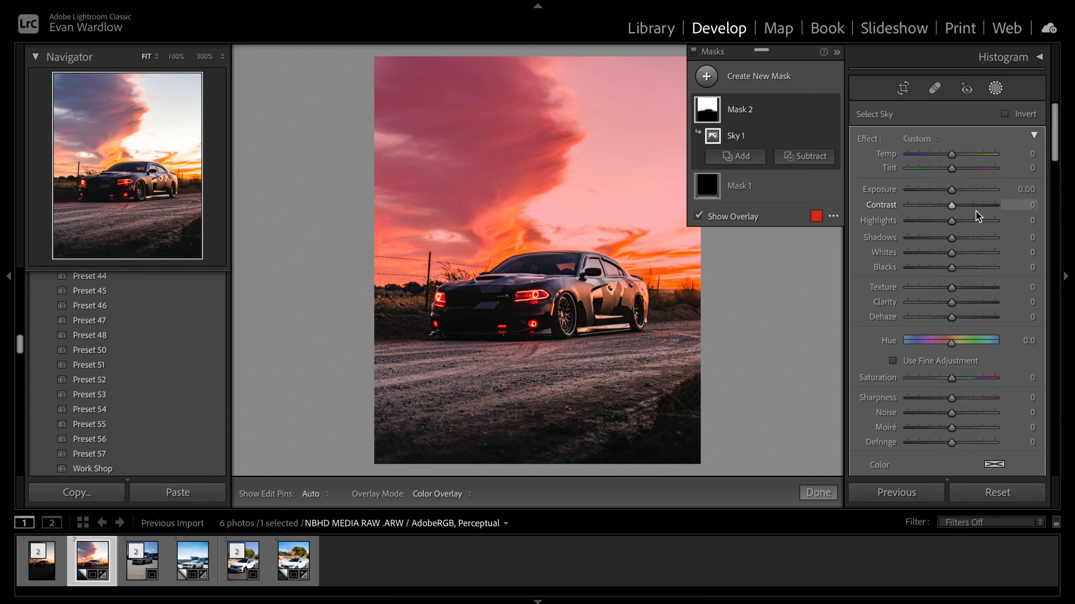
key("o")
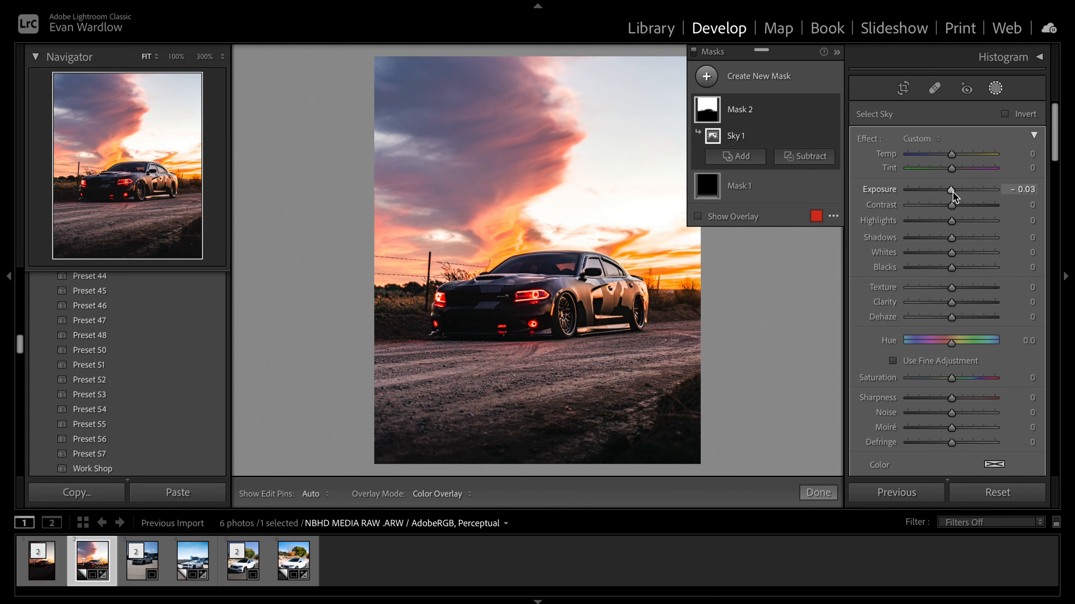
left_click_drag(952, 192, 951, 195)
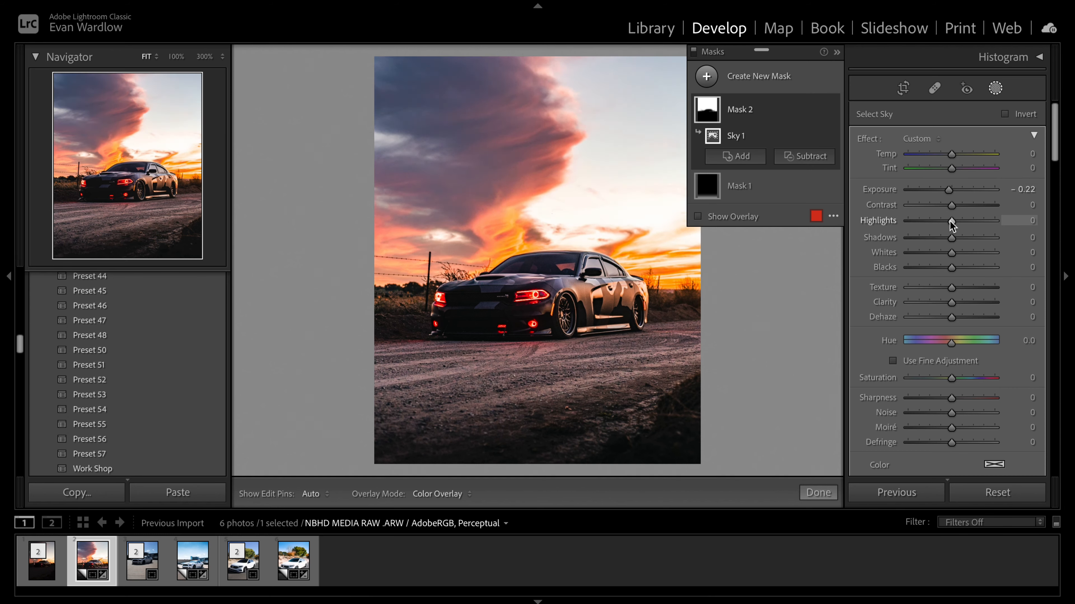
left_click_drag(940, 223, 941, 223)
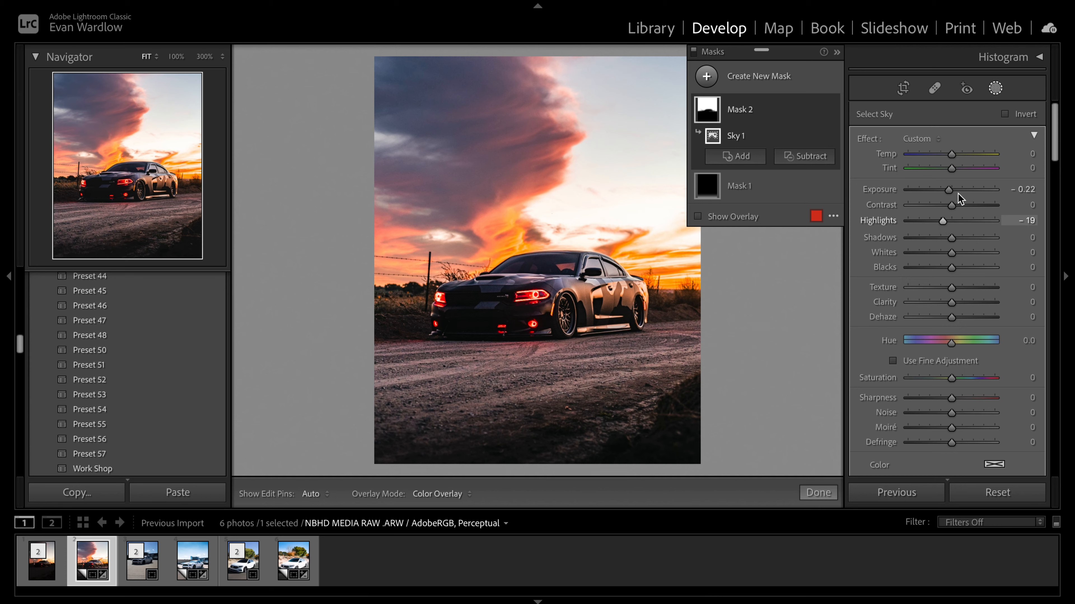
left_click(994, 94)
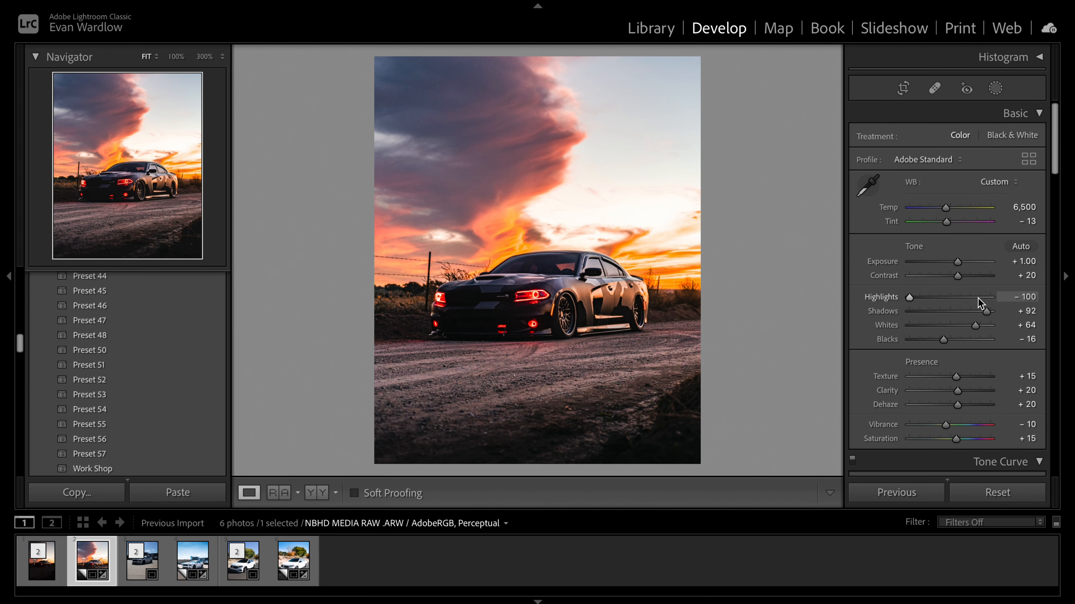
Step: Set Clarity to +10 and Dehaze to +15 for the whole photo
scroll(979, 301, "down", 3)
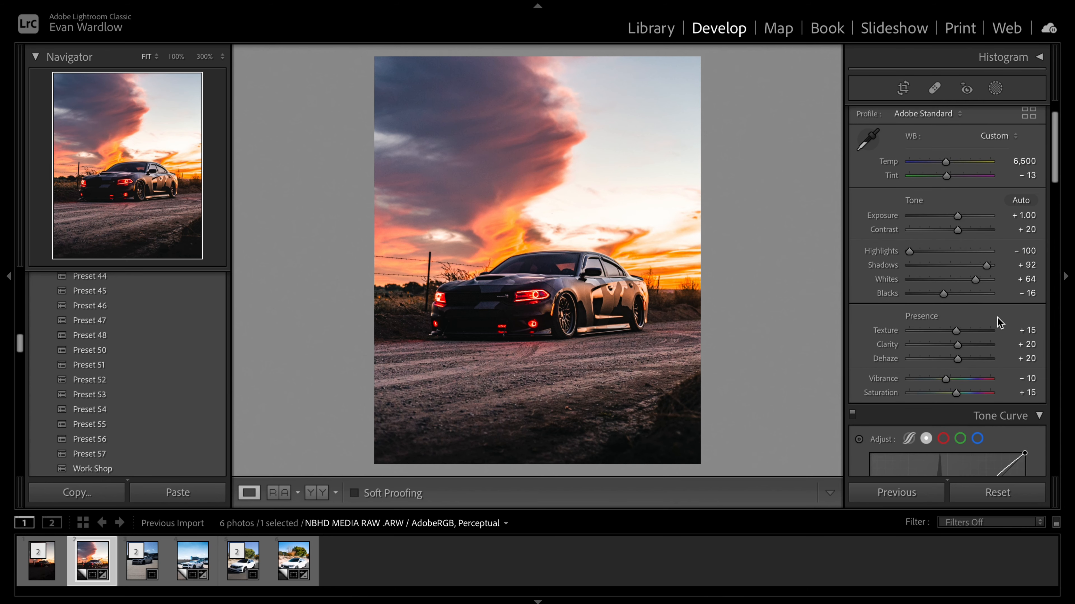
left_click(1028, 344)
type("10")
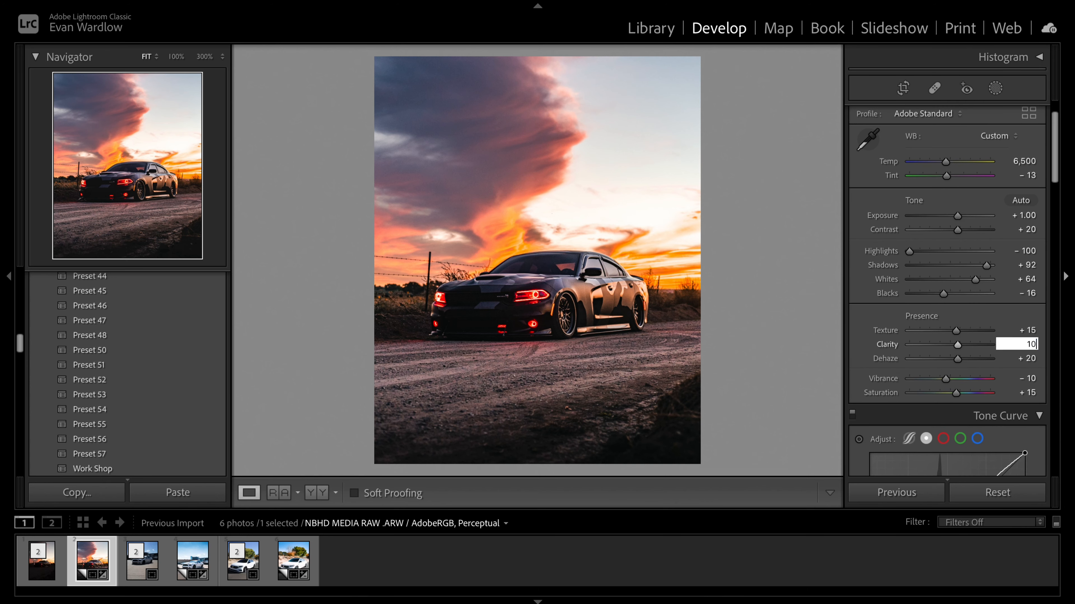
key("Return")
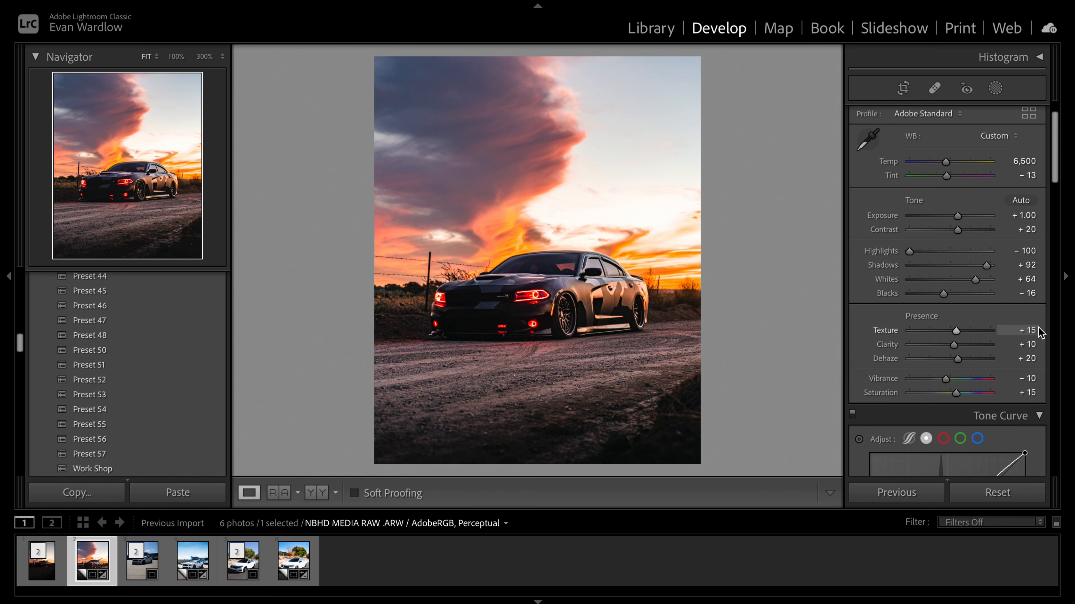
left_click(1028, 359)
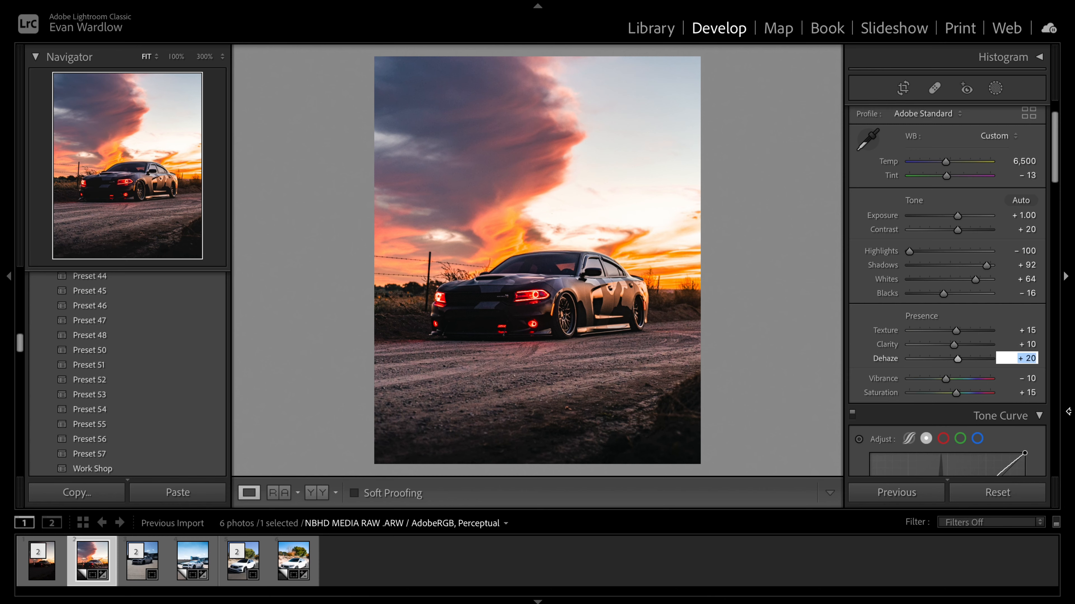
type("15")
key("Return")
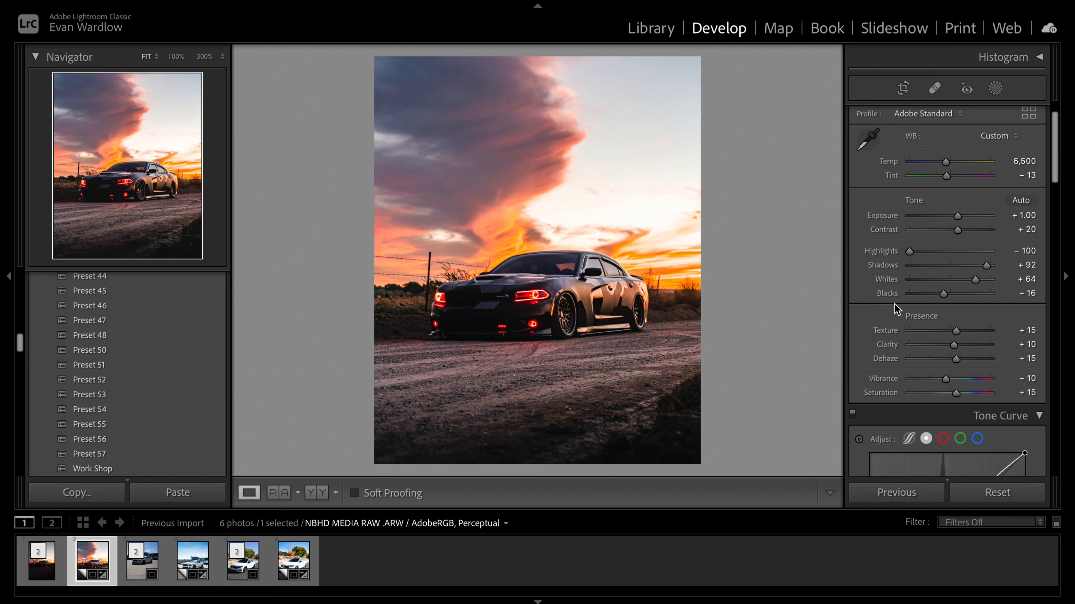
Step: Reset Saturation to 0, set Vibrance to +20, and compare the edit with the unedited reference photo
scroll(1026, 373, "down", 4)
double_click(885, 298)
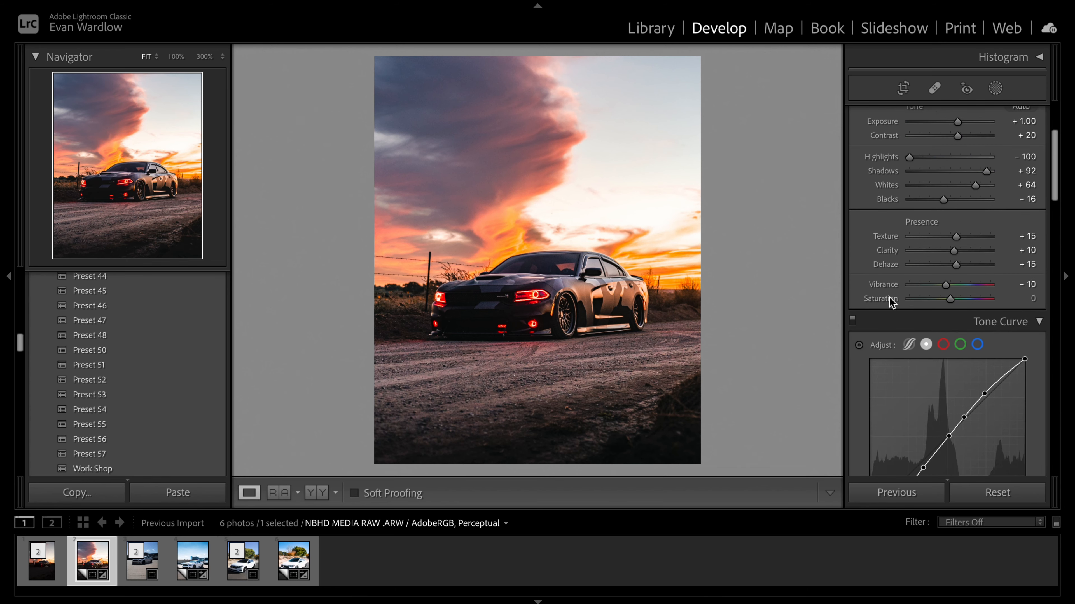
left_click(1028, 287)
type("20")
key("Return")
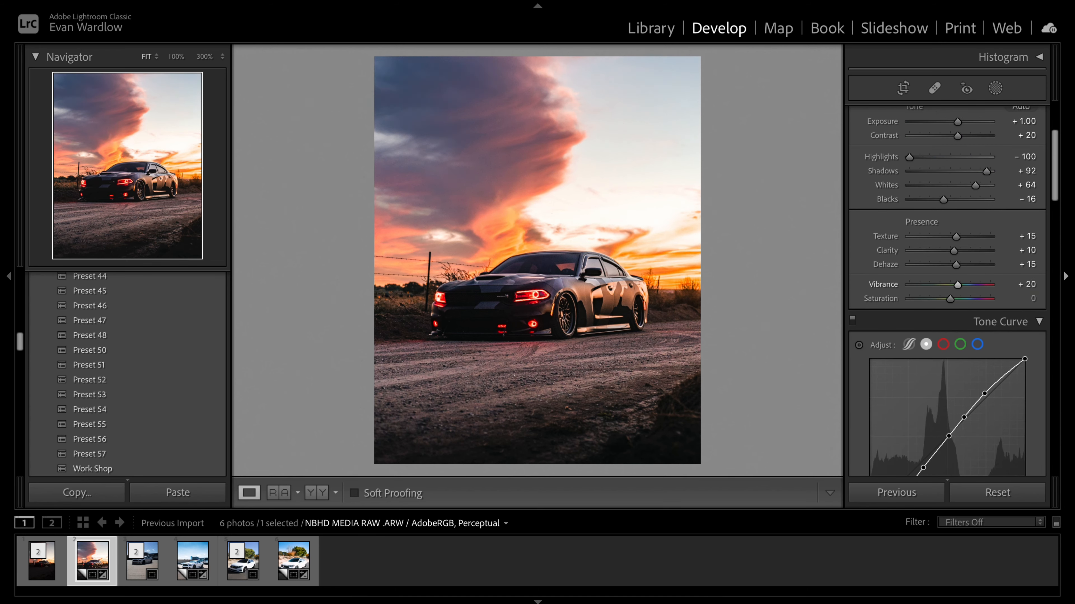
left_click(281, 493)
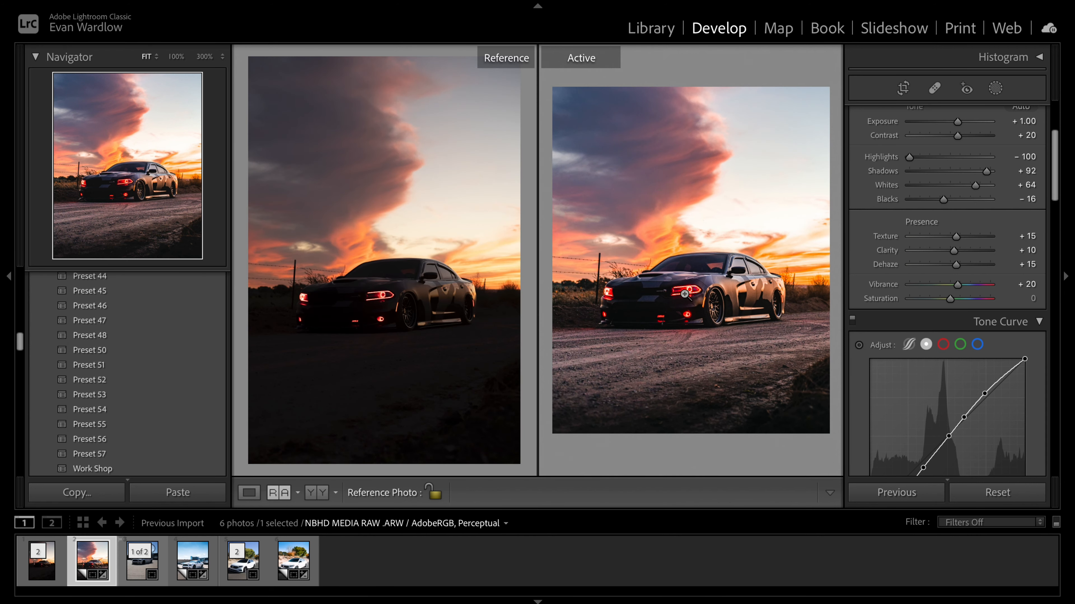
left_click(248, 493)
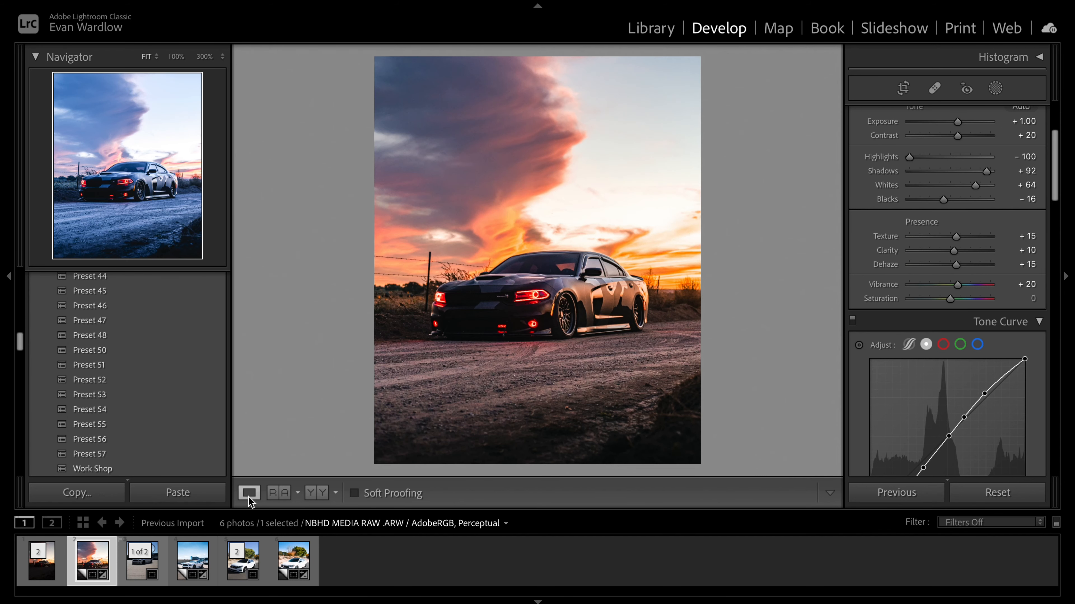
Step: Examine the car's front end at 100% and review the histogram, color grading, sharpening, noise reduction and lens correction settings
left_click(1011, 59)
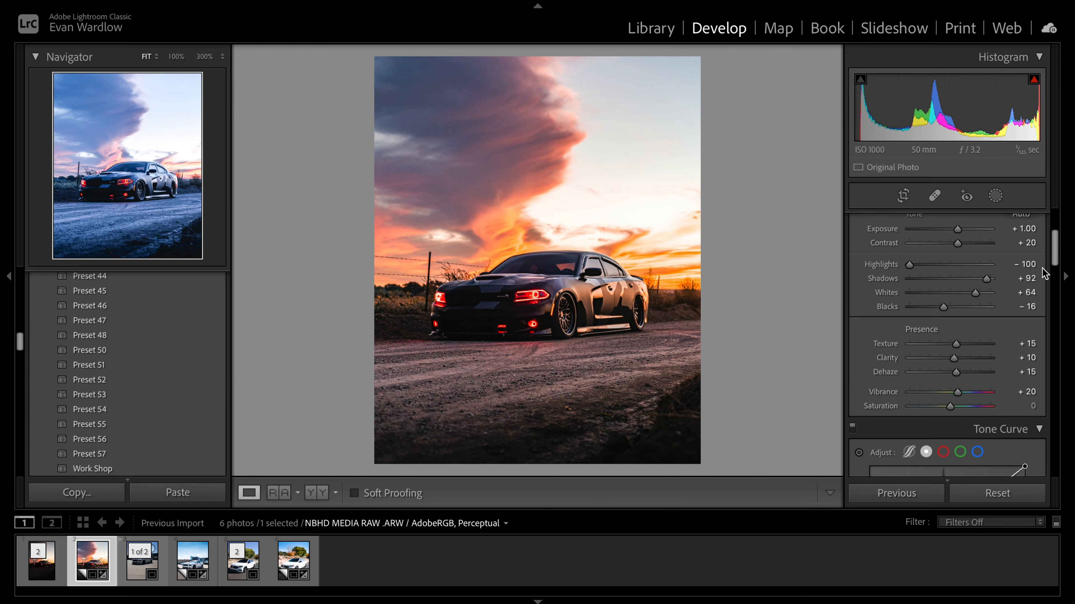
left_click(533, 301)
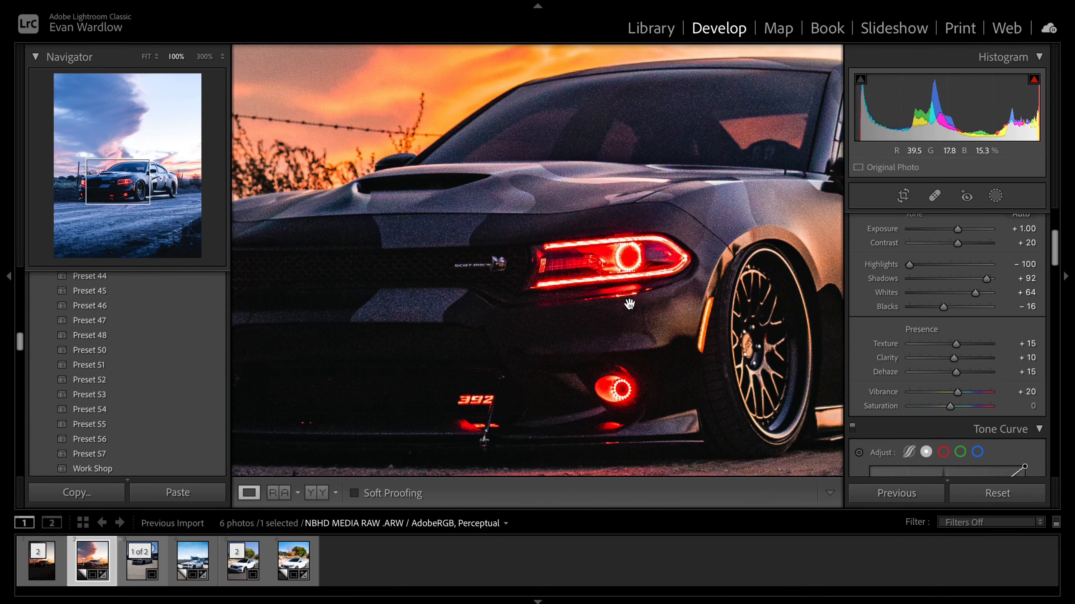
left_click_drag(629, 304, 857, 277)
scroll(952, 304, "down", 20)
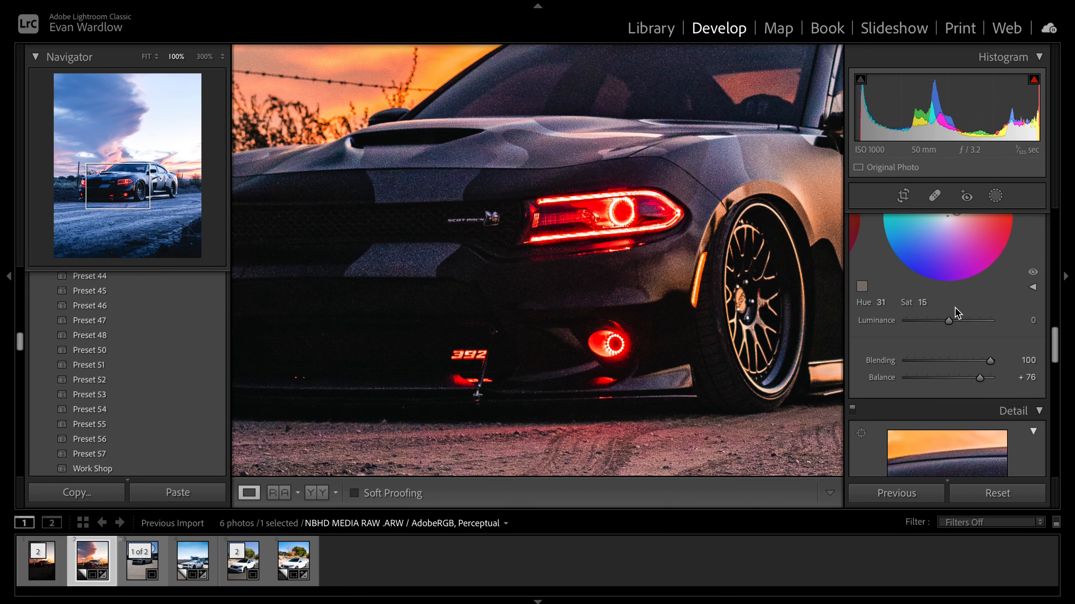
scroll(954, 307, "down", 8)
scroll(955, 307, "up", 4)
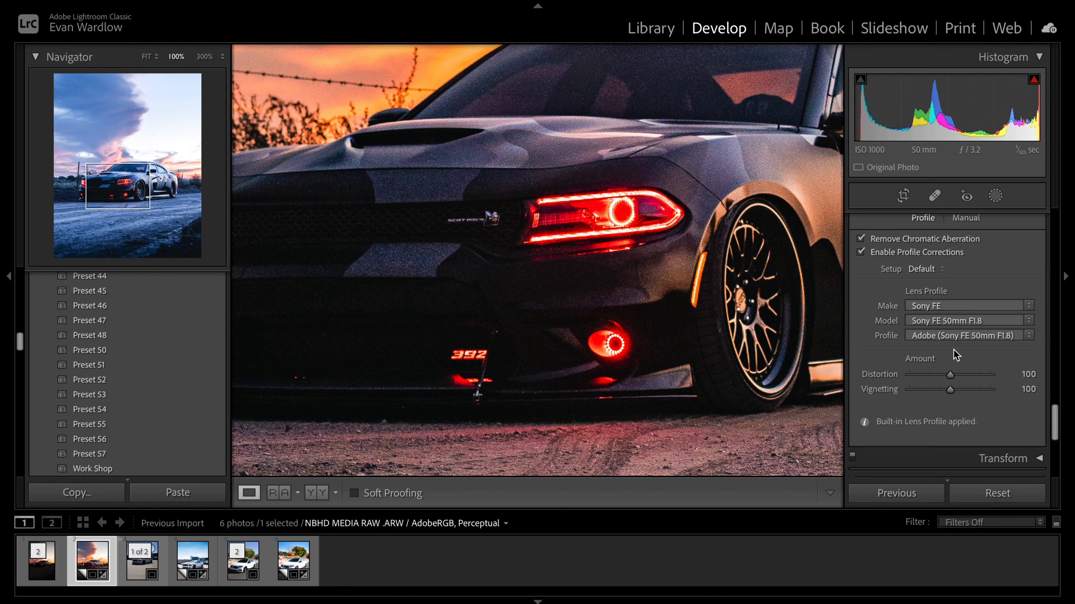
scroll(954, 349, "up", 6)
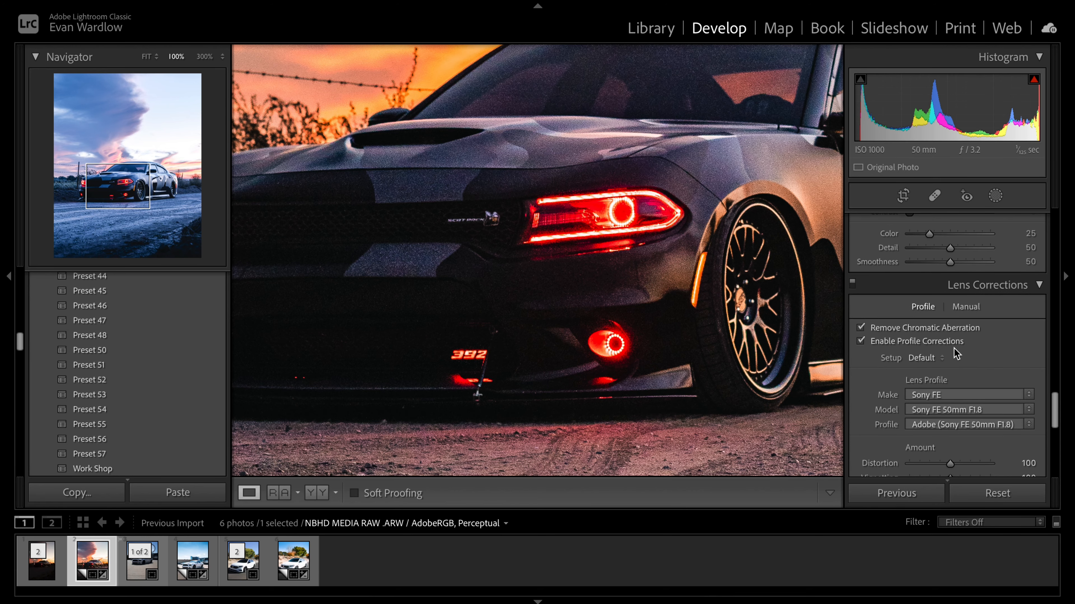
scroll(954, 346, "up", 3)
scroll(954, 346, "down", 4)
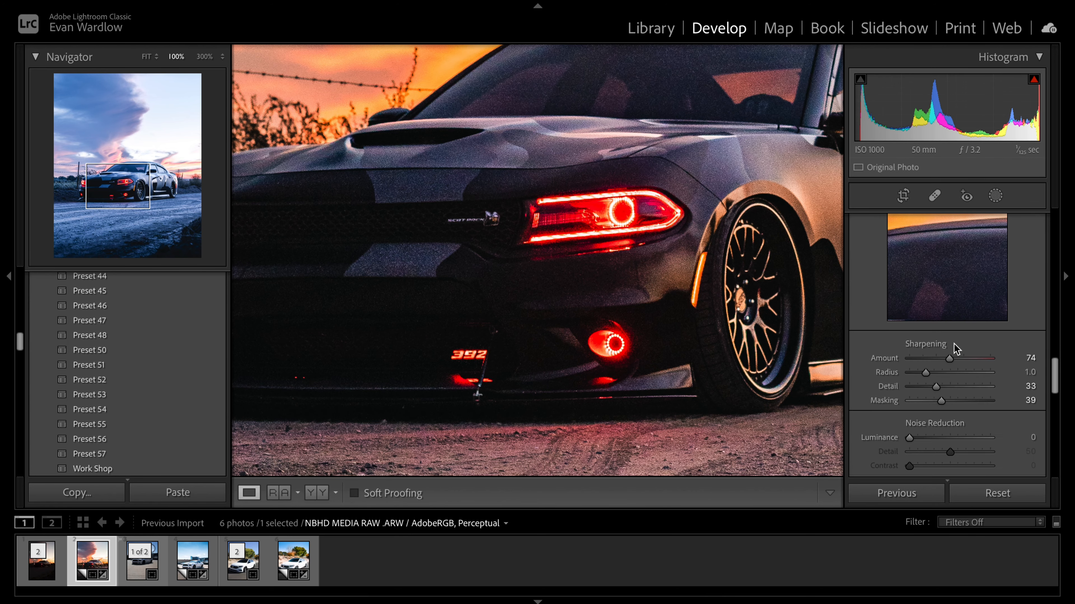
left_click_drag(726, 298, 361, 240)
left_click_drag(568, 241, 690, 295)
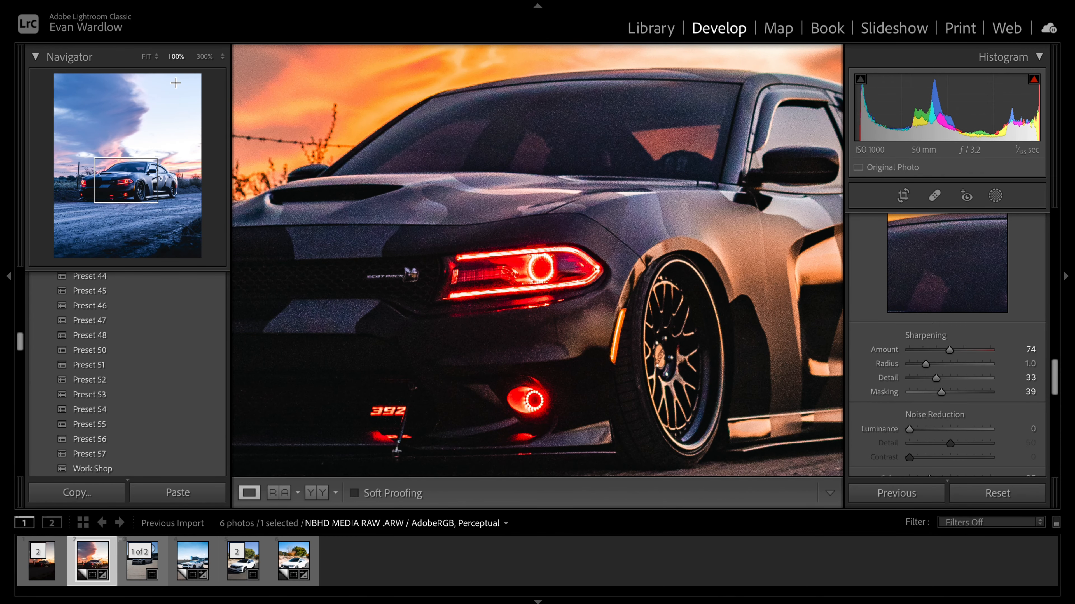
left_click(140, 61)
Step: Collapse the Basic and Histogram sections, and check the headlight at 100% and the tone curve
scroll(966, 254, "up", 20)
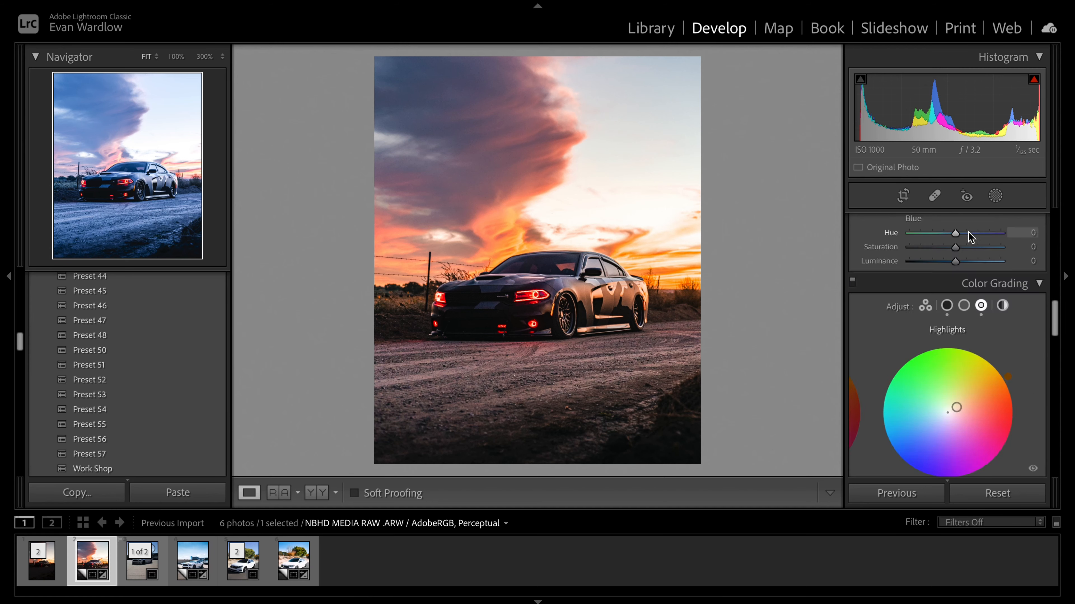
scroll(976, 324, "up", 1)
left_click(1036, 223)
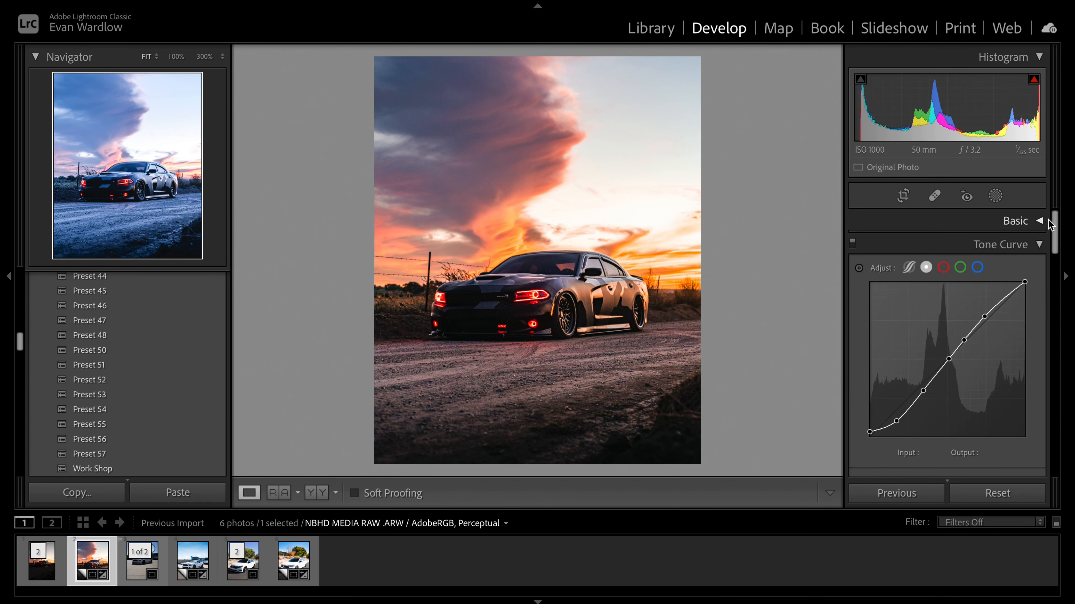
left_click(1016, 61)
left_click(524, 295)
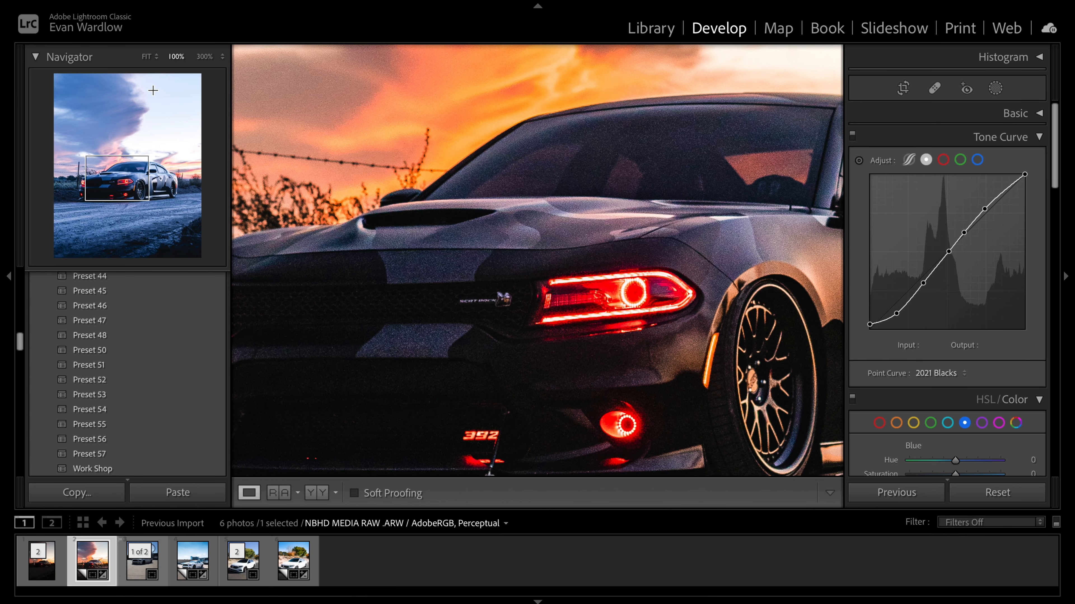
left_click(146, 56)
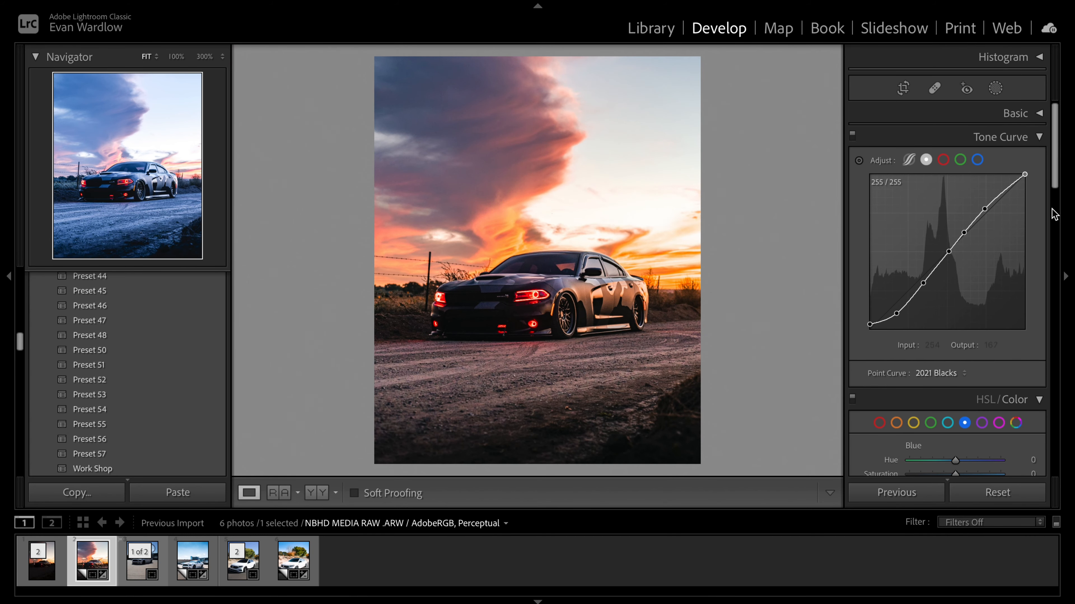
scroll(964, 414, "down", 2)
scroll(969, 428, "up", 2)
scroll(916, 430, "down", 1)
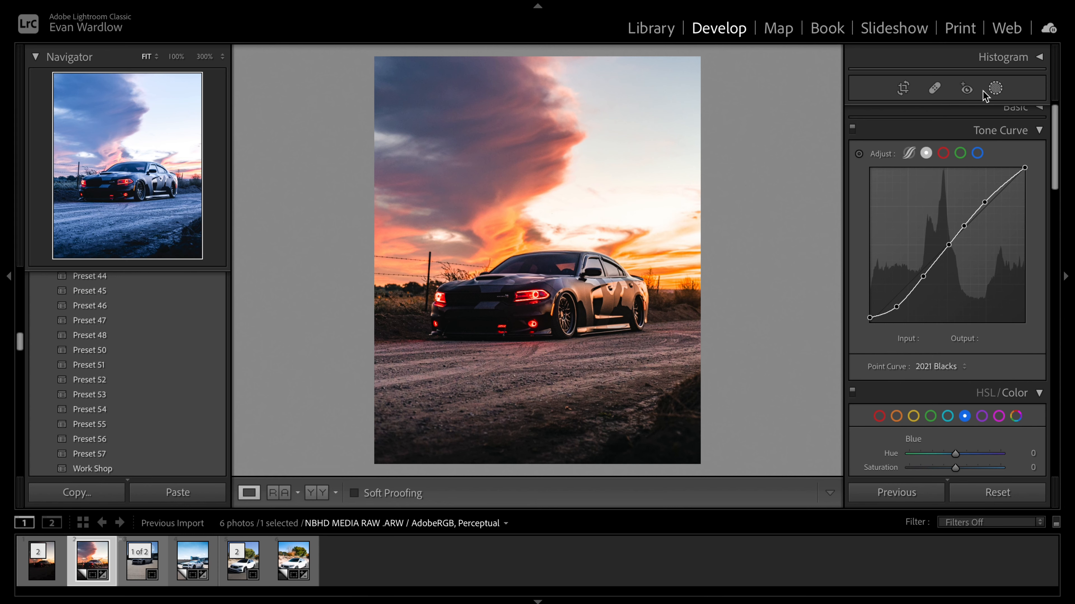
Step: Reopen the sky mask and set its Contrast to 19, Saturation to 11 and Tint to 9
left_click(996, 88)
left_click(739, 109)
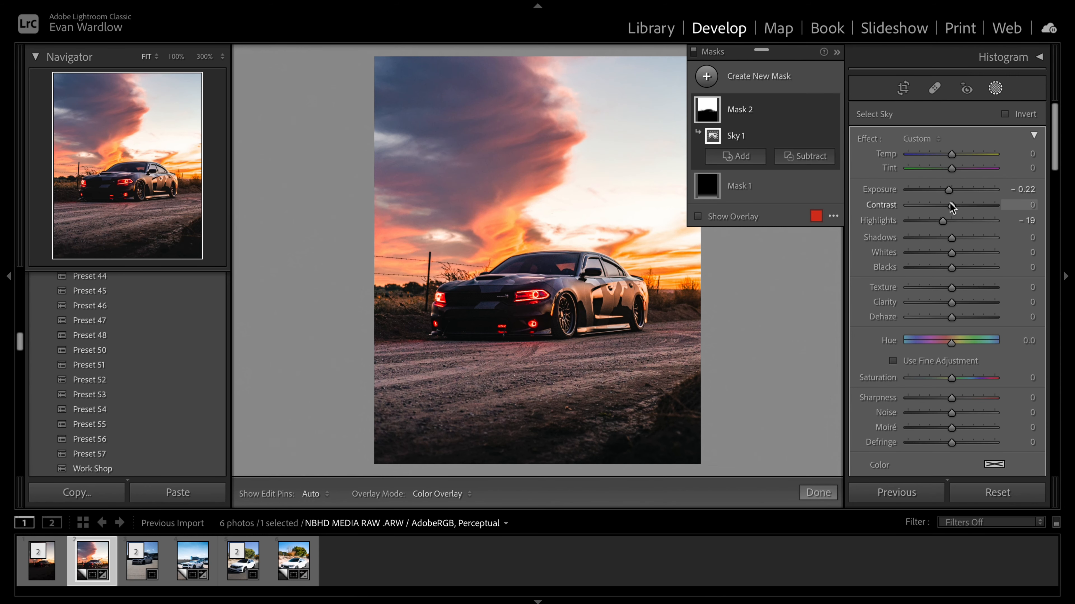
left_click_drag(951, 205, 955, 204)
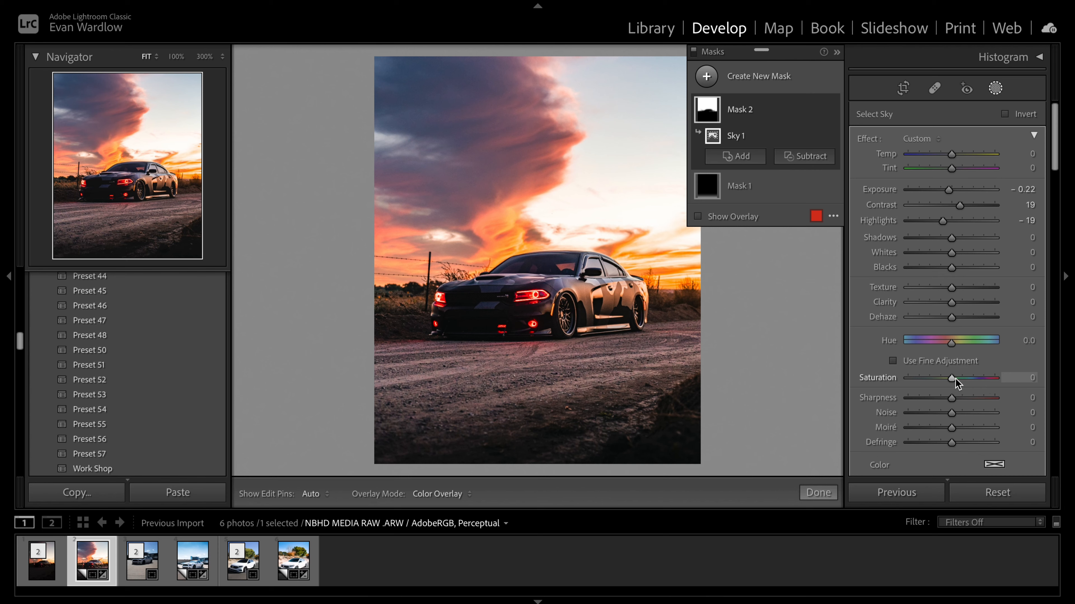
left_click_drag(956, 378, 959, 378)
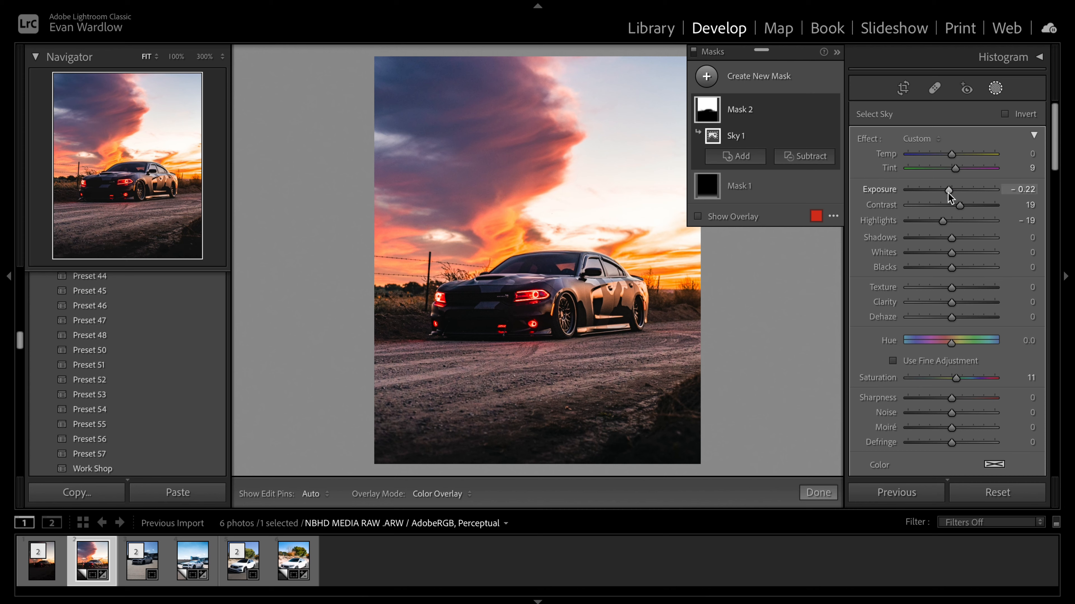
Step: Set the sky mask's Exposure to −0.25 and close masking
left_click_drag(946, 194, 948, 194)
left_click(1023, 189)
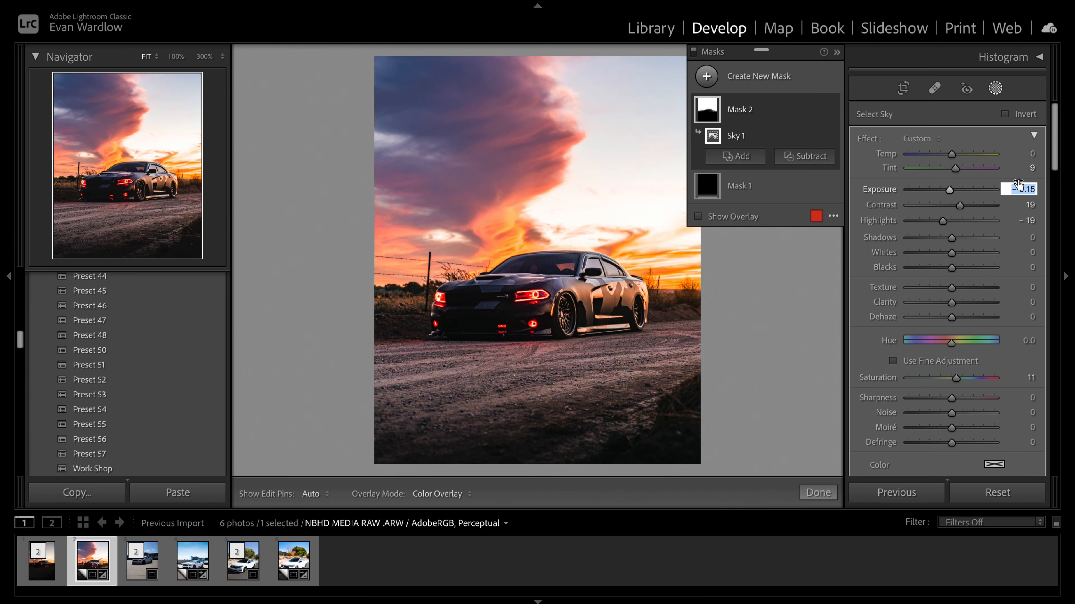
type("-.25")
key("Return")
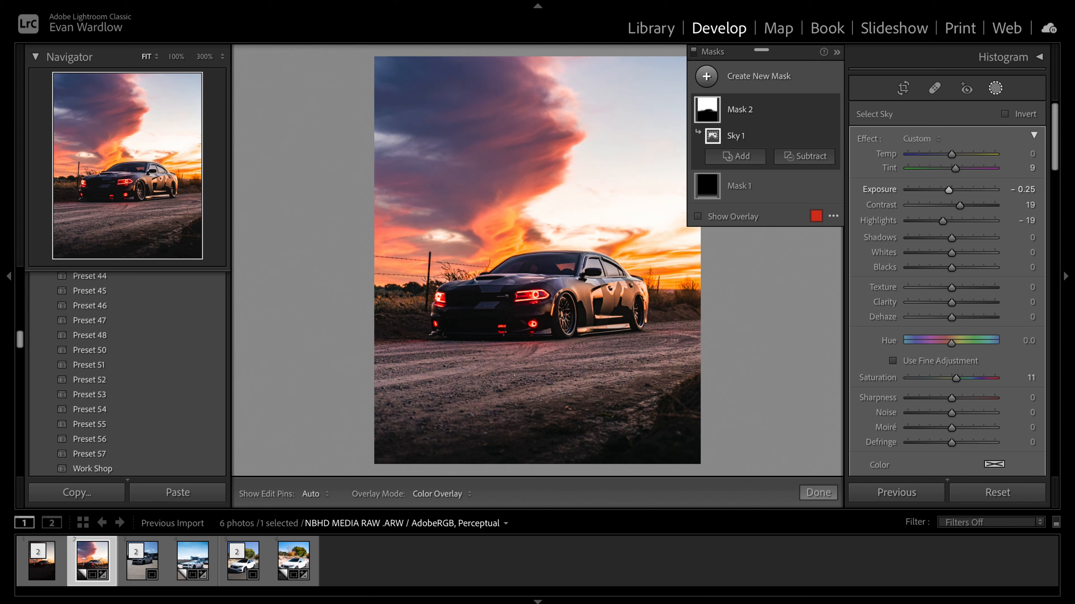
left_click(995, 89)
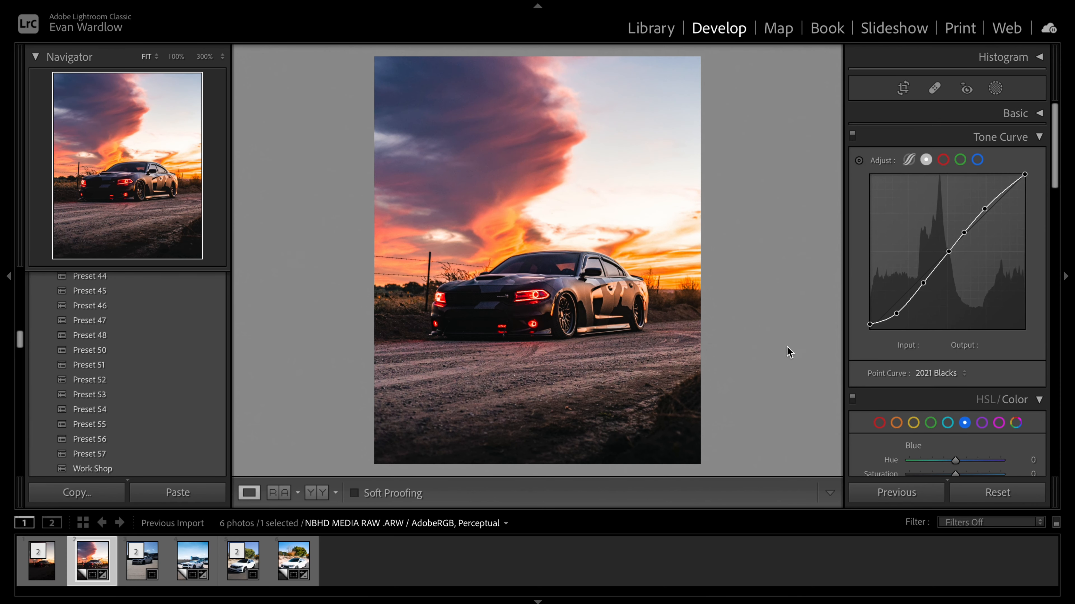
Step: Compare the edit side by side with the reference photo, expand the Basic settings and return to the single-photo view
left_click(279, 493)
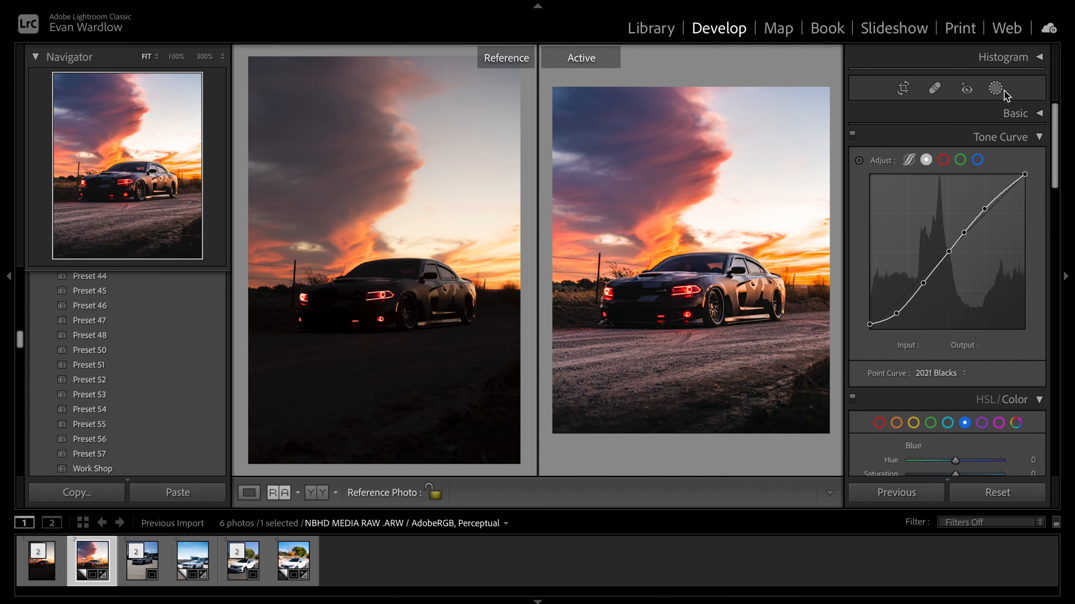
left_click(1035, 114)
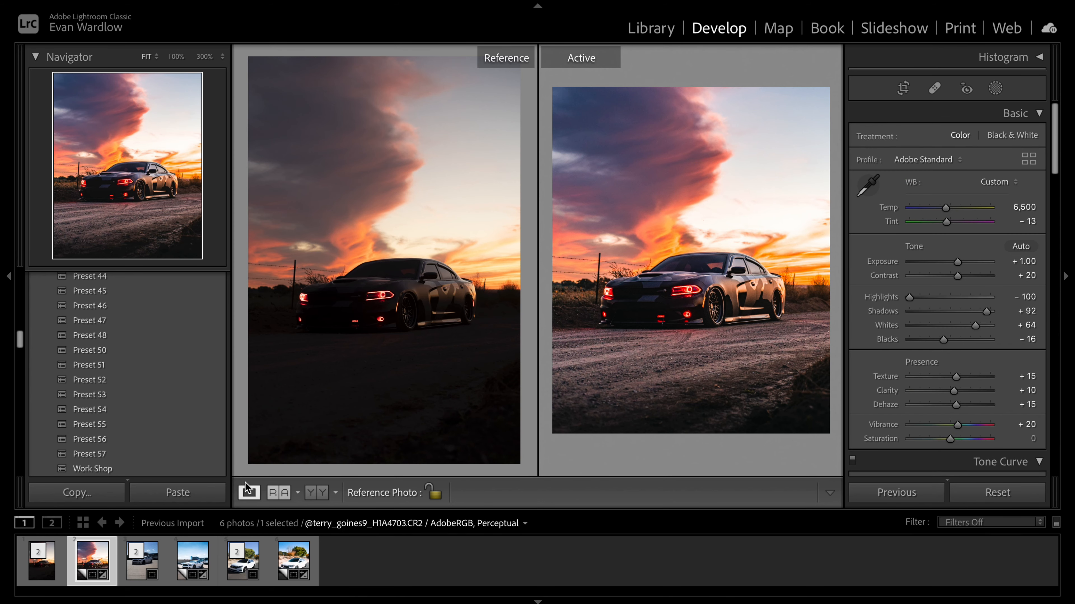
left_click(249, 492)
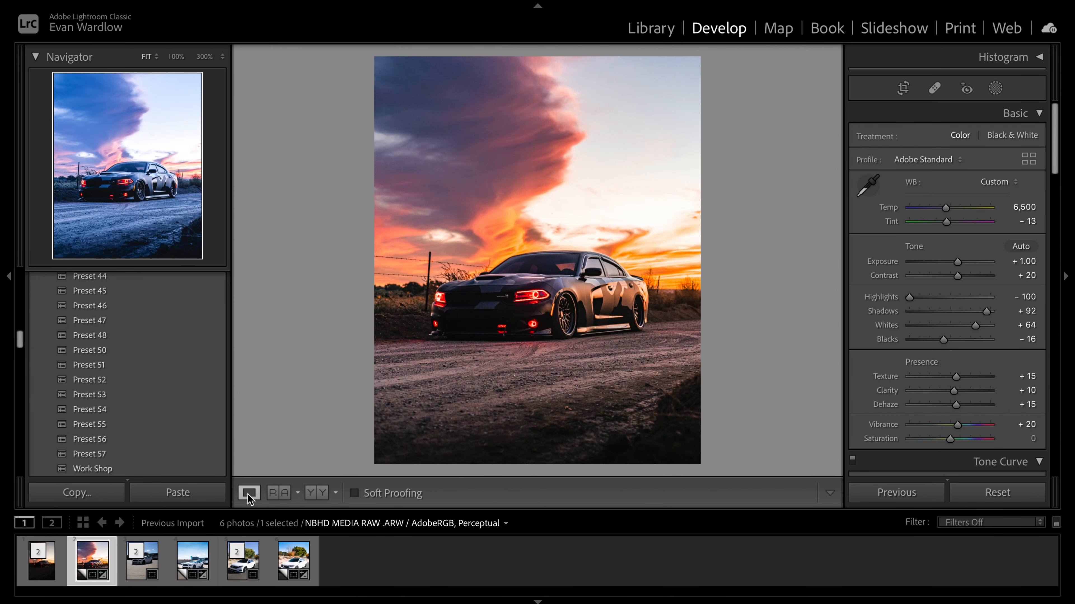
Step: Set Blacks to +25 and Shadows to +85 for the whole photo
left_click(944, 340, "alt")
left_click_drag(940, 341, 939, 341)
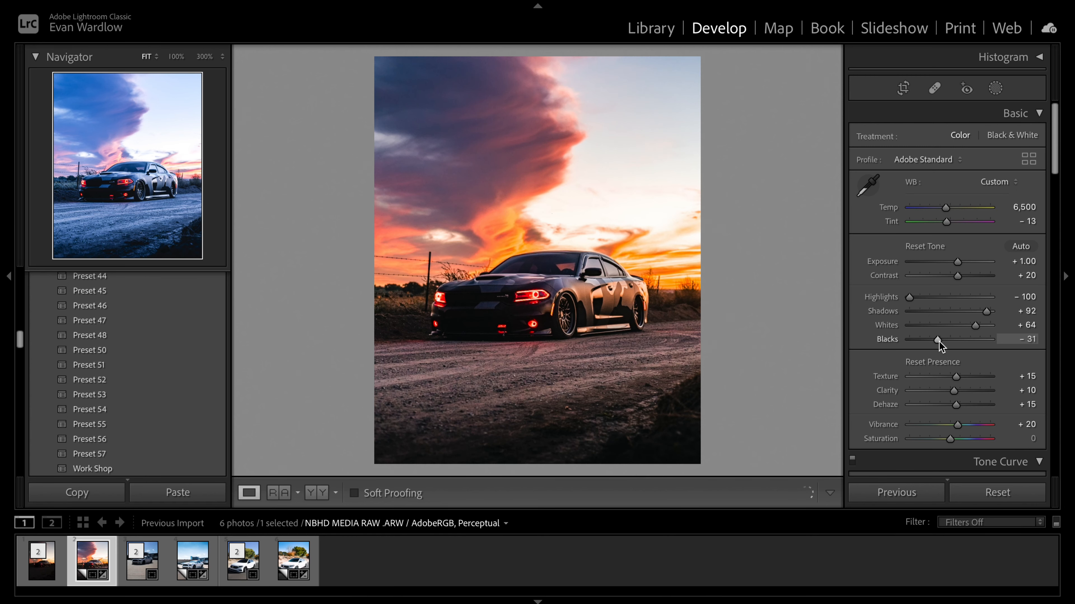
left_click(1026, 339)
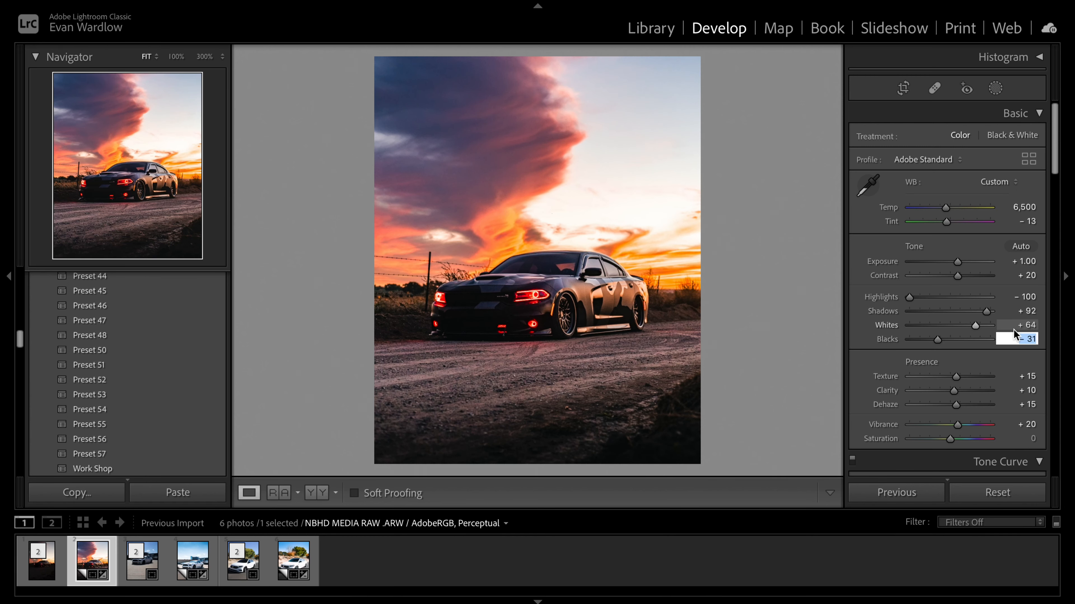
type("25")
key("Return")
left_click(1021, 311)
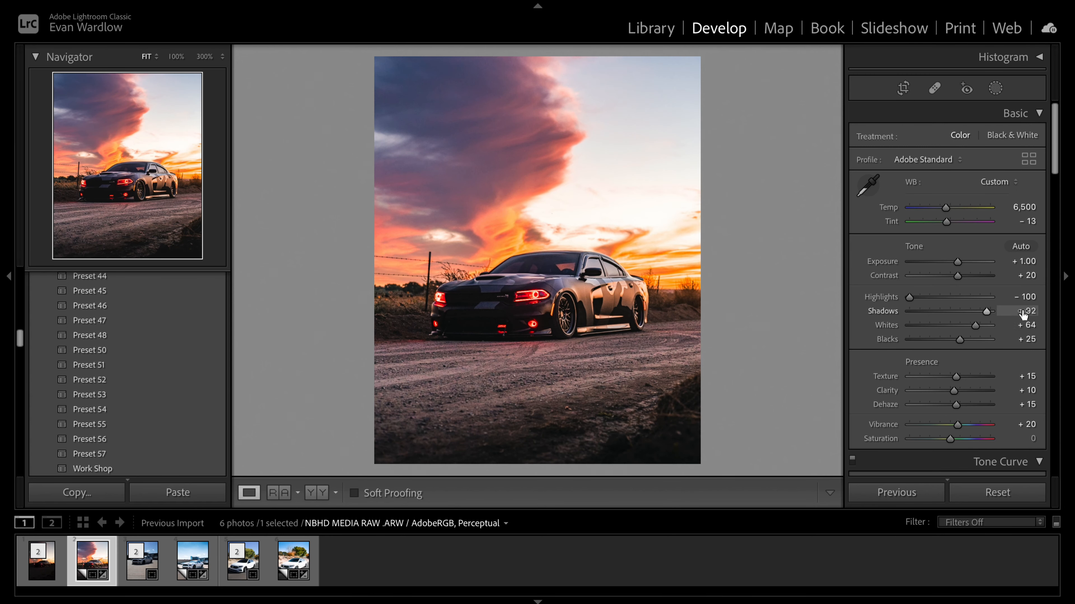
type("85")
key("Return")
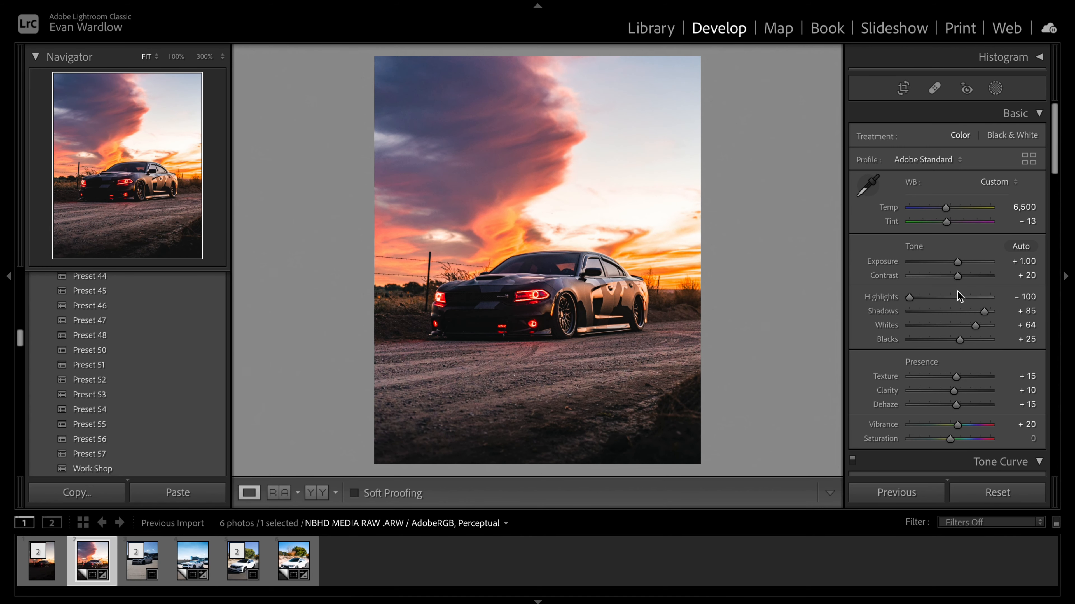
Step: Inspect the car's front end and side at 100%, returning to the fitted view after each check
left_click(534, 323)
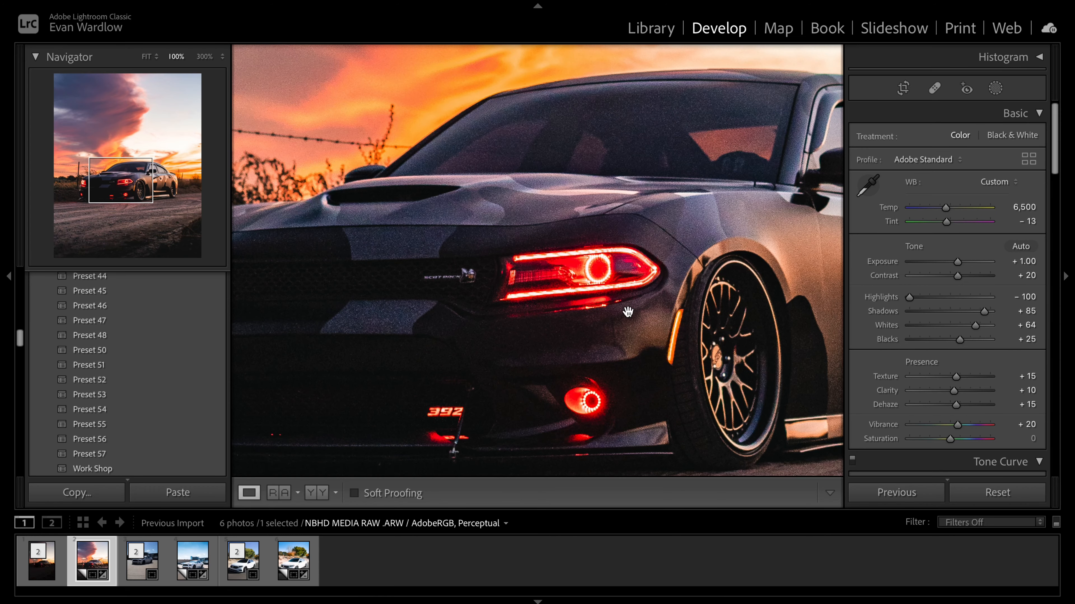
left_click(149, 58)
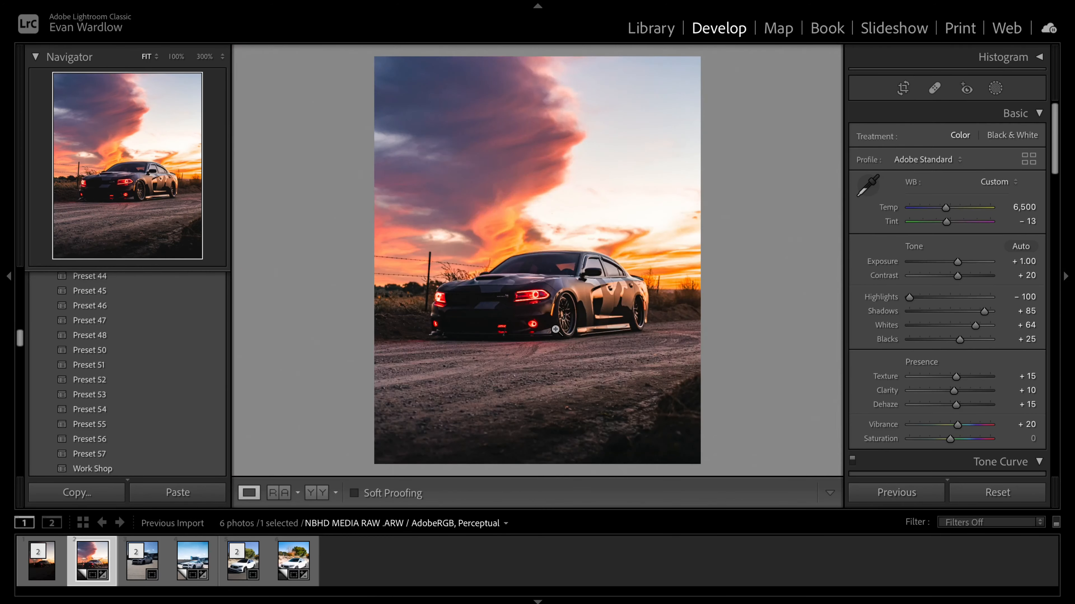
left_click(605, 319)
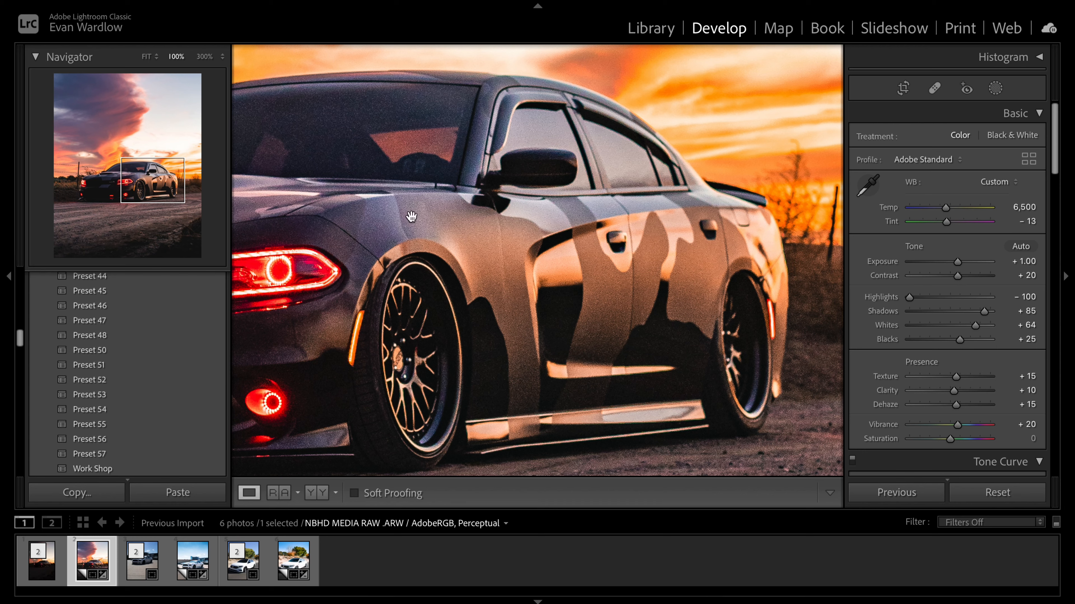
left_click(147, 56)
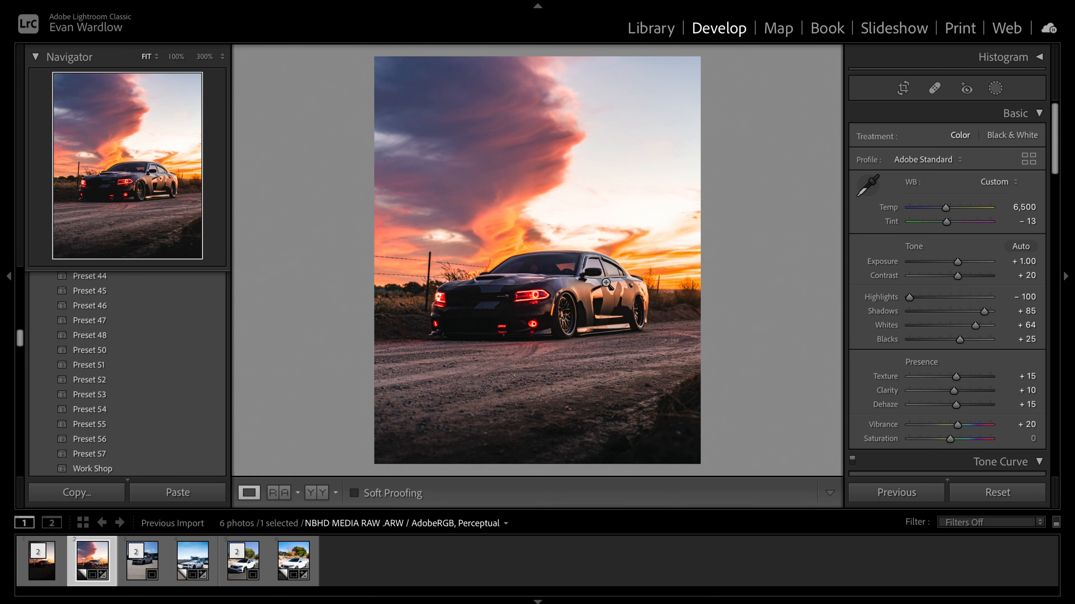
left_click(523, 306)
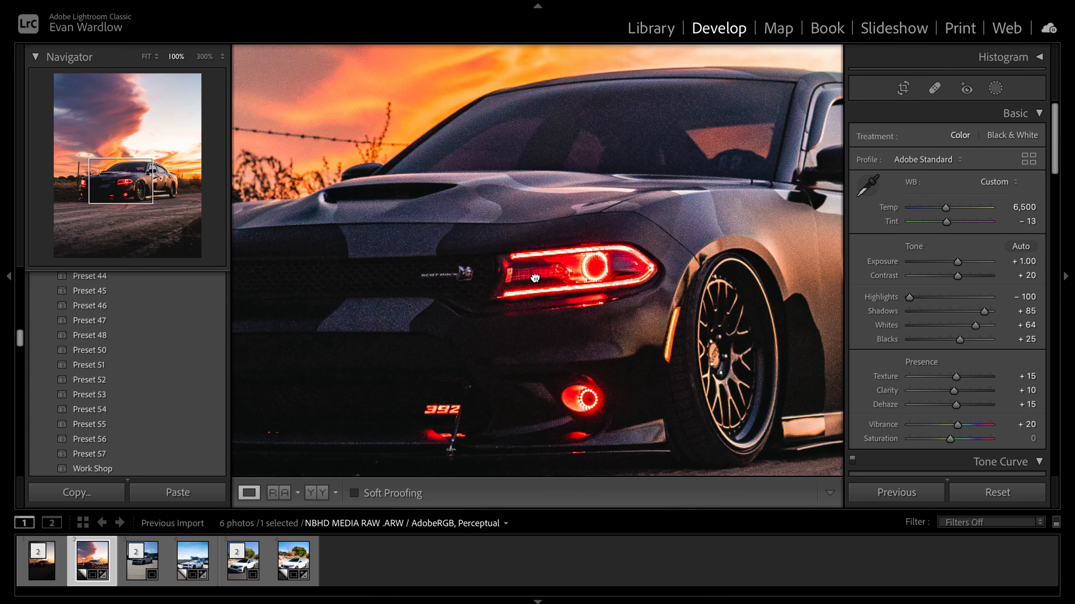
left_click(146, 57)
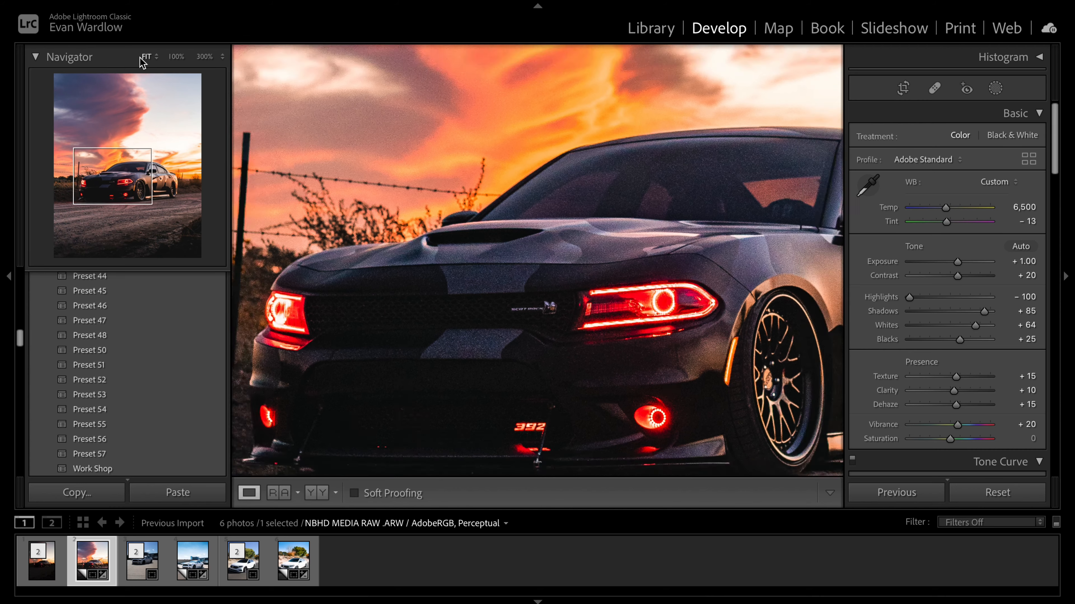